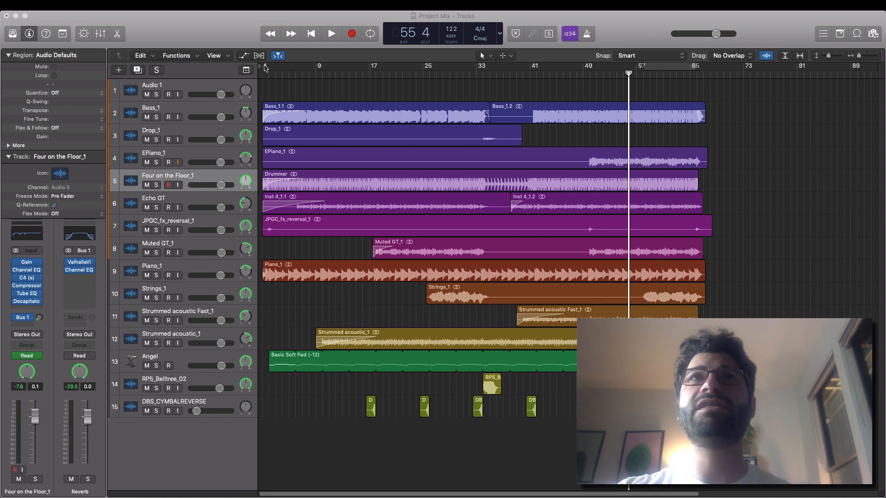
# - Set the cycle range over the whole song from bar 1 to bar 68 and bounce it as a 24-bit, 48000 Hz Wave file
pyautogui.moveTo(265, 68); pyautogui.dragTo(709, 75)
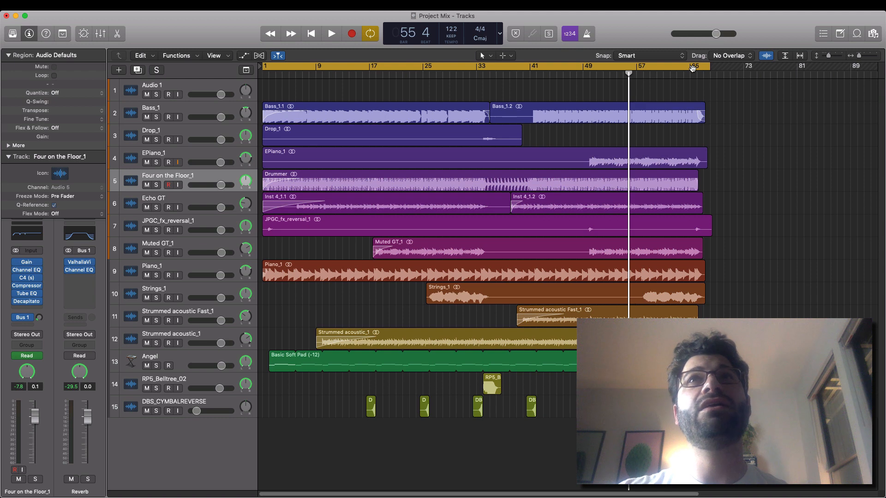
pyautogui.press('super+b')
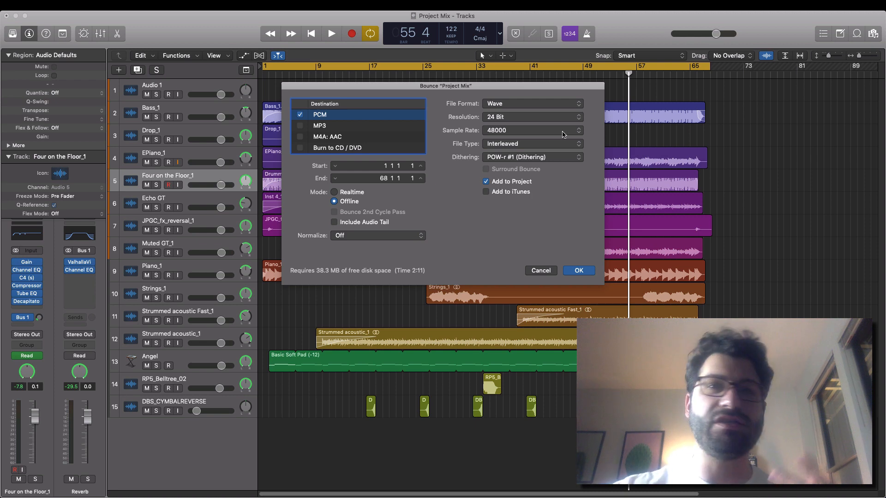
pyautogui.click(582, 271)
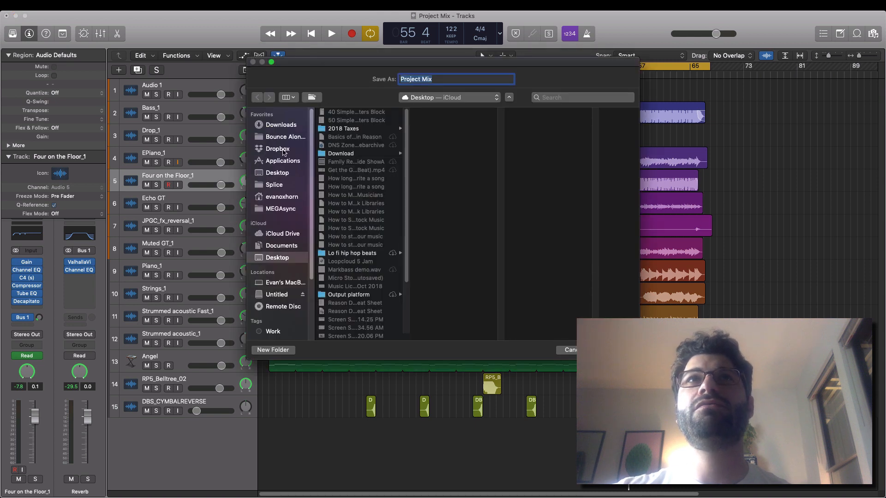
# - Create a folder named Business Park inside the Logic Songs folder in Dropbox as the bounce destination
pyautogui.click(282, 150)
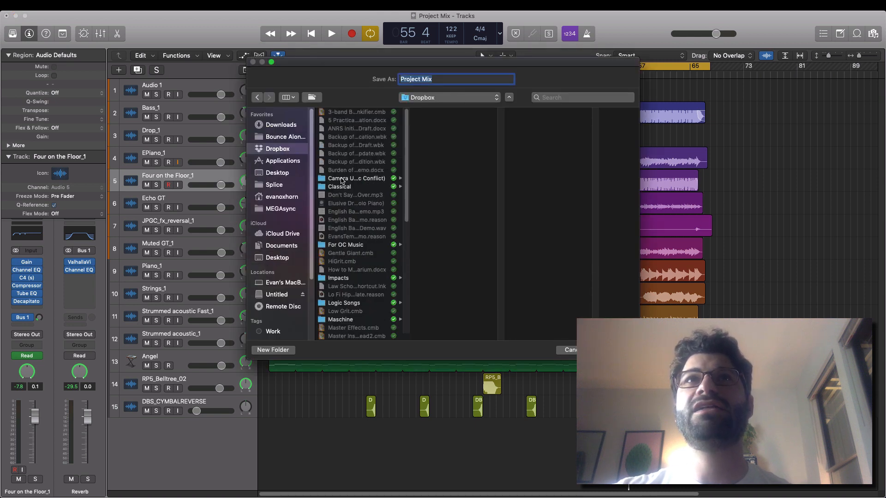
pyautogui.scroll(-5, 342, 180)
pyautogui.click(353, 228)
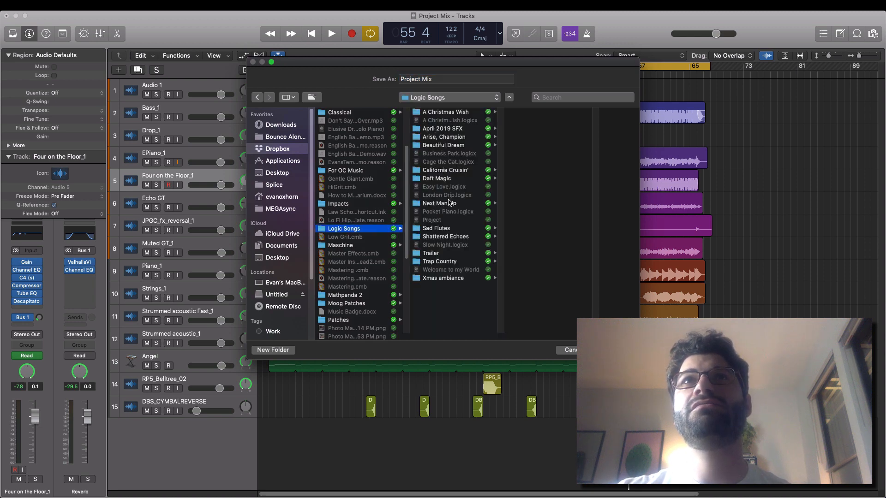
pyautogui.click(451, 320)
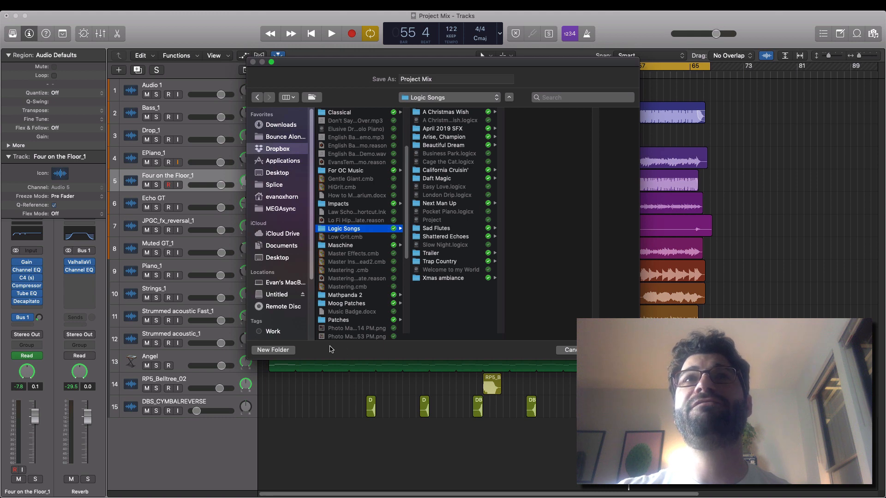
pyautogui.click(288, 351)
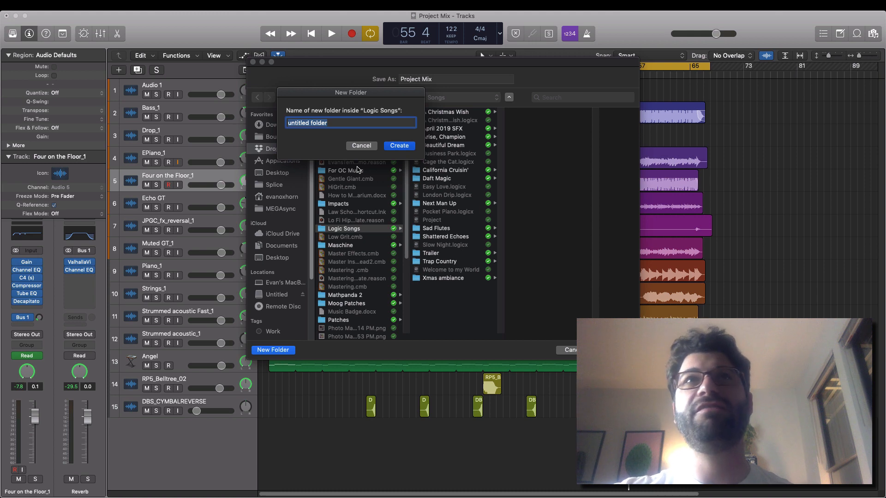
pyautogui.write('Bus')
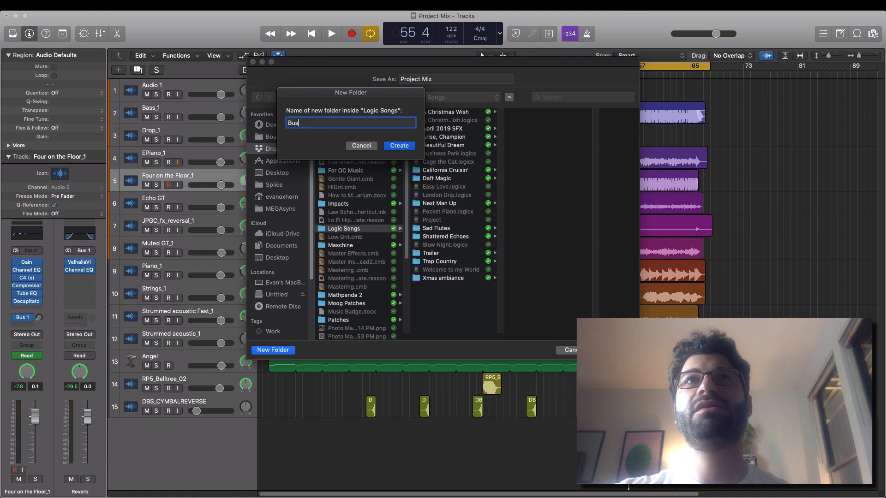
pyautogui.write('iness Park')
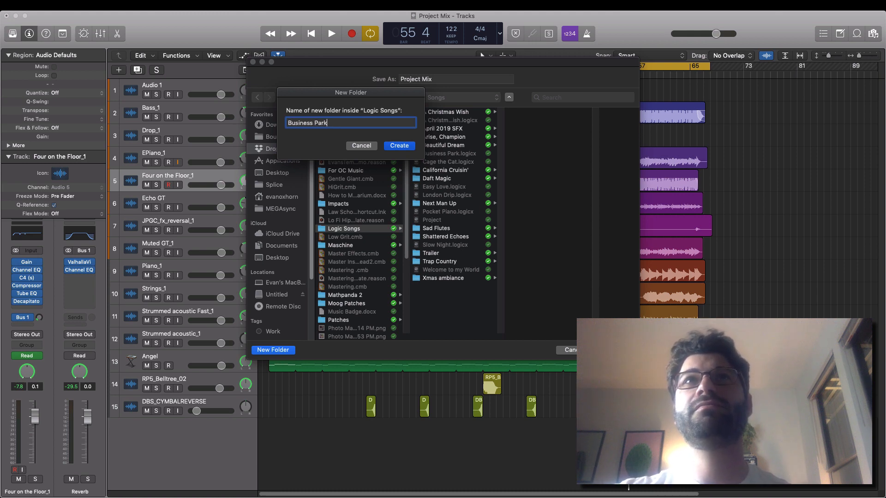
pyautogui.press('Return')
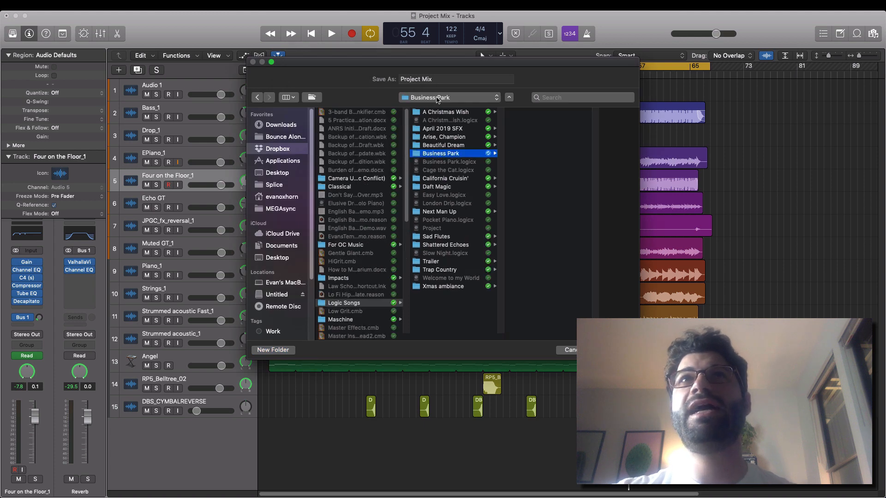
# - Name the bounce "Business Park (Upbeat Corporate Background Music 122 BPM)" and save it in the Business Park folder
pyautogui.click(442, 78)
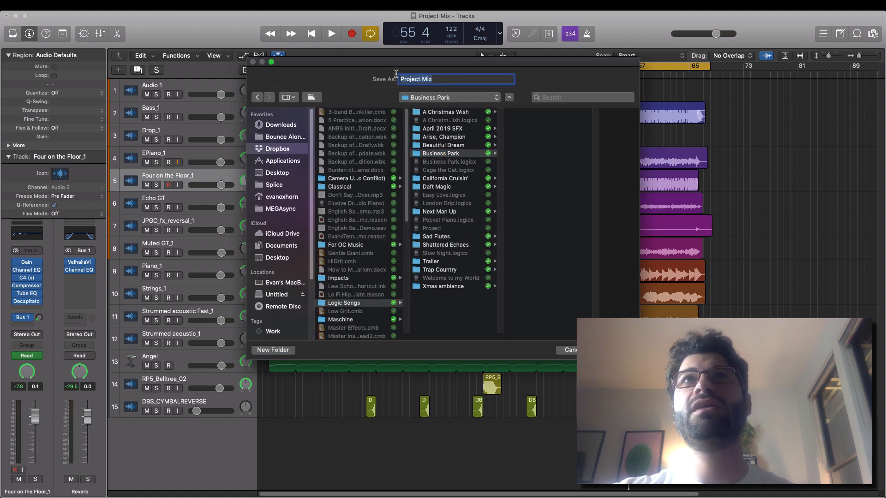
pyautogui.write('Busi')
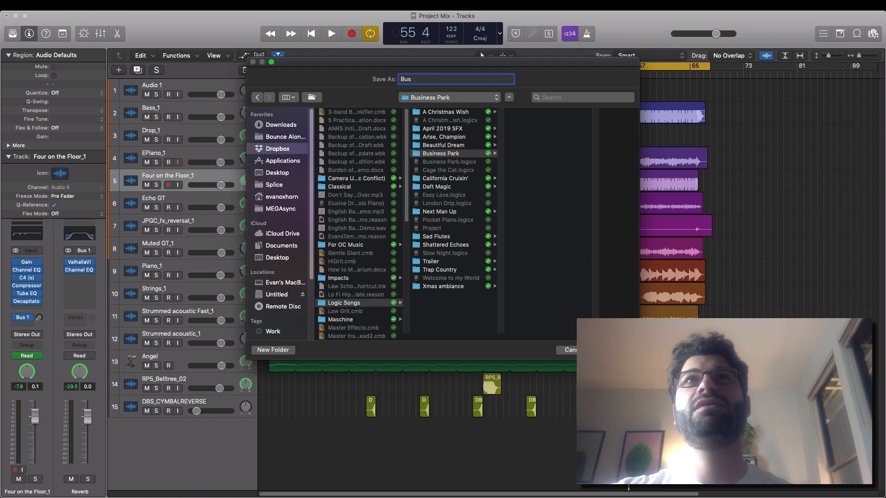
pyautogui.write('ness Park ')
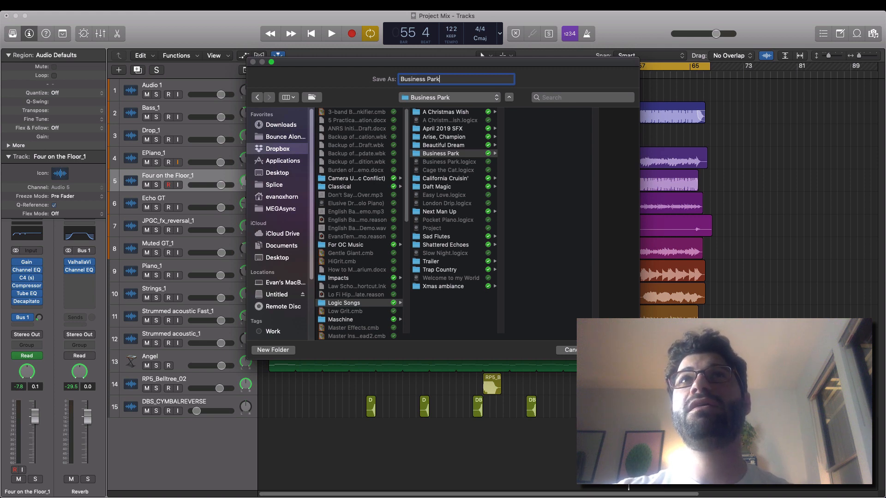
pyautogui.write('(122 BPM')
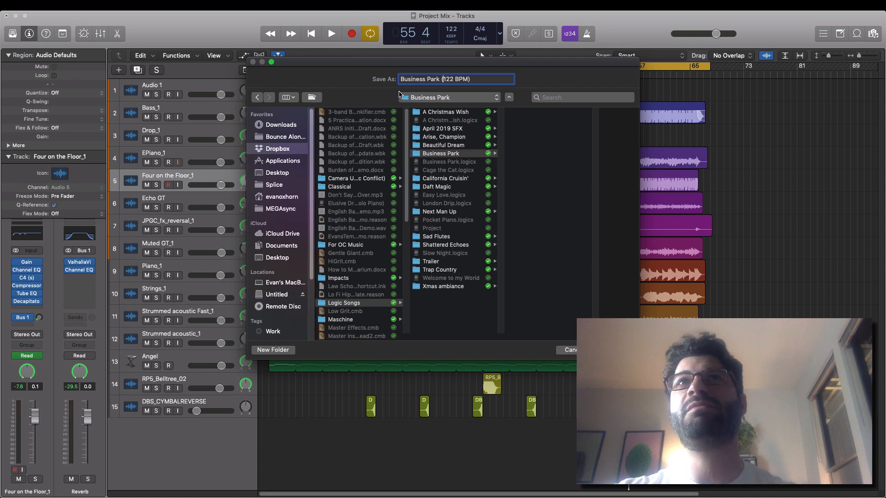
pyautogui.write('Upb')
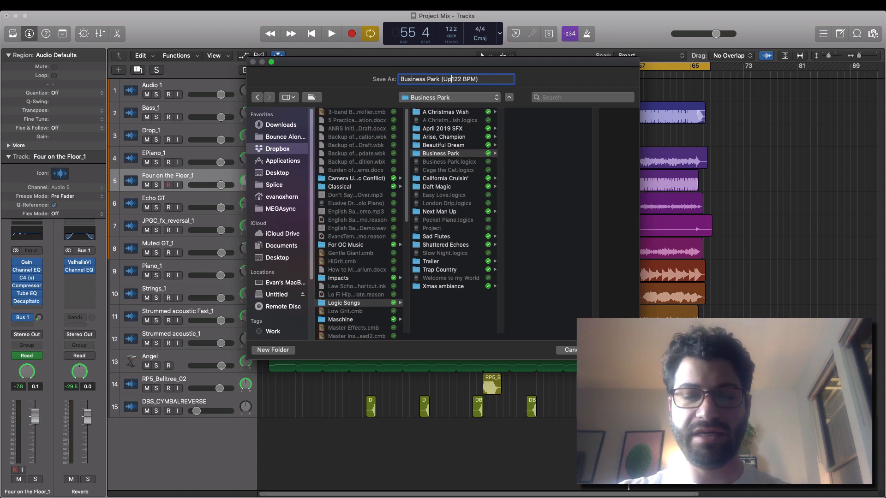
pyautogui.write('eat ')
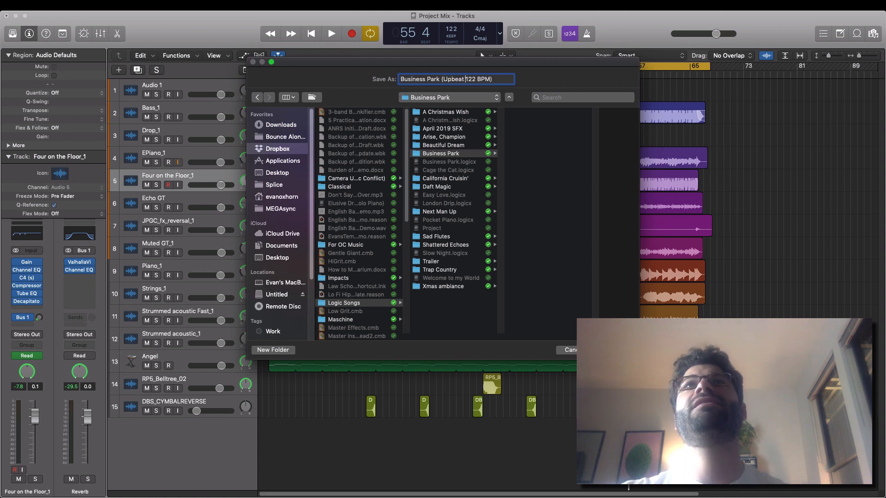
pyautogui.write('Corporate ')
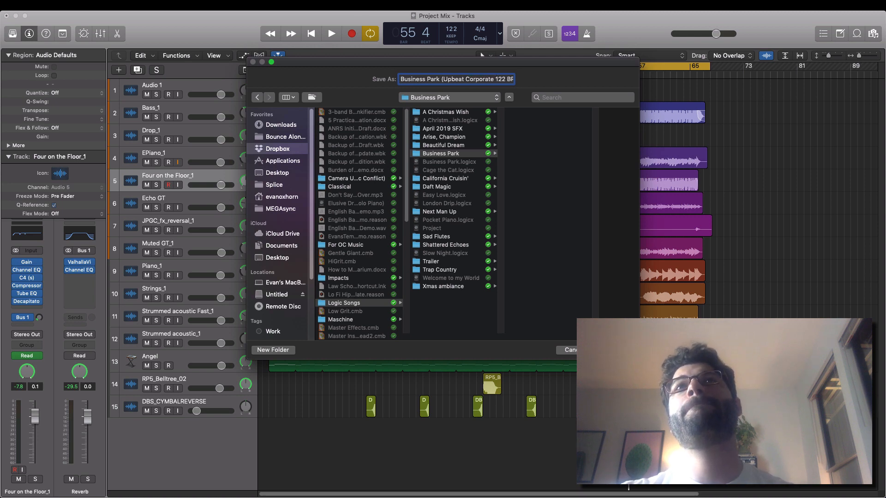
pyautogui.write('Backg')
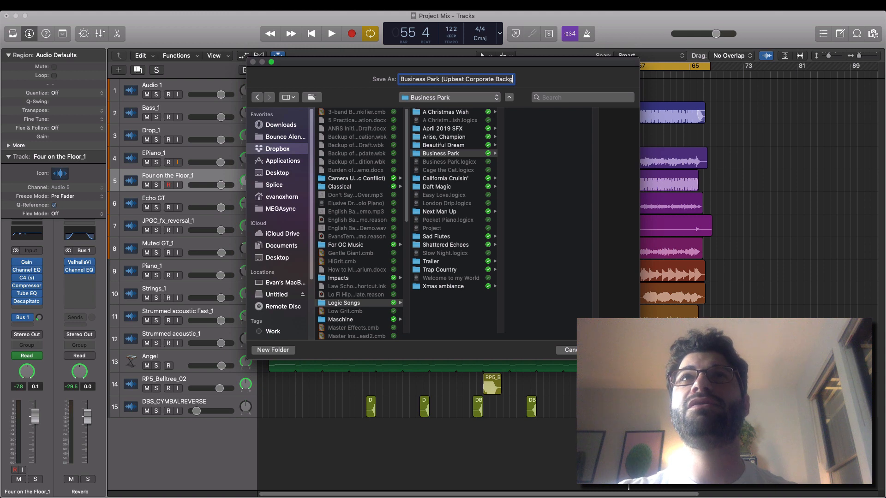
pyautogui.write('round Music 122 BPM')
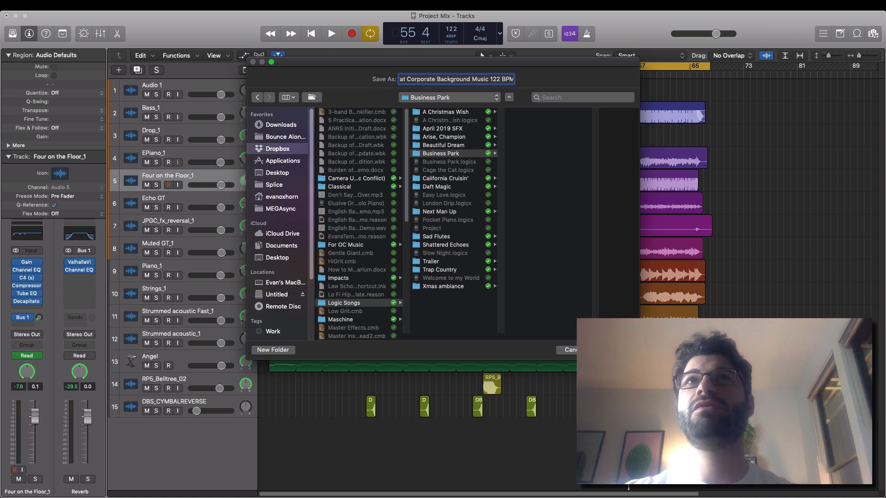
pyautogui.press('Down')
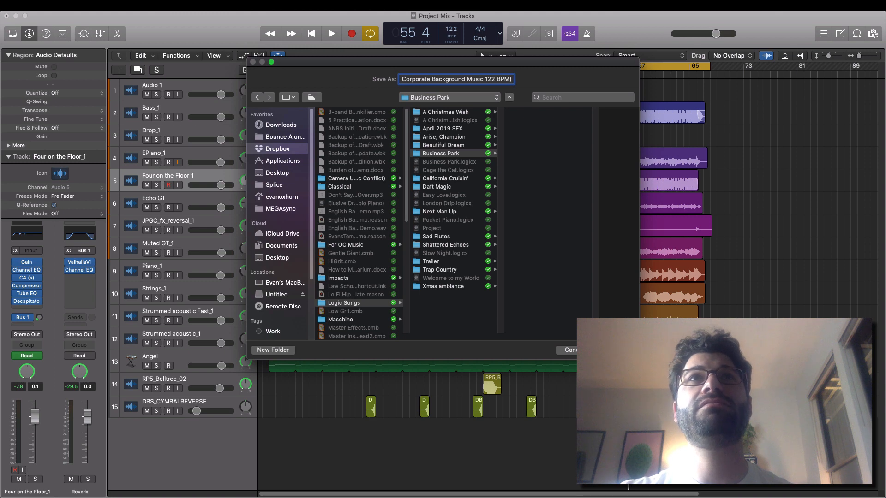
pyautogui.press('Return')
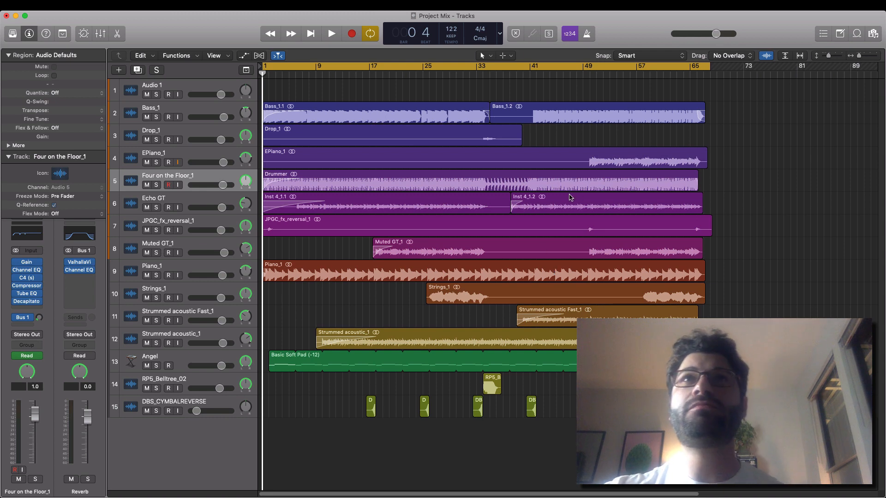
# - Switch the transport display to Beats & Time (Large)
pyautogui.click(499, 34)
pyautogui.click(500, 33)
pyautogui.click(502, 34)
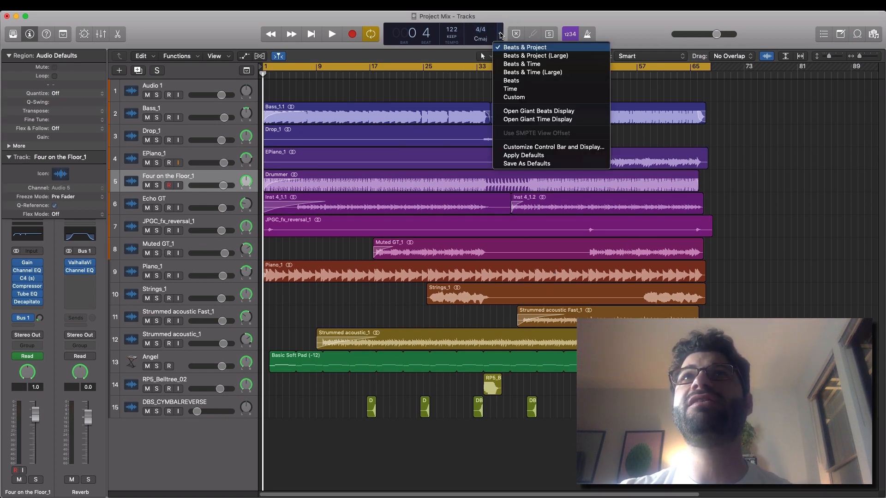
pyautogui.click(512, 72)
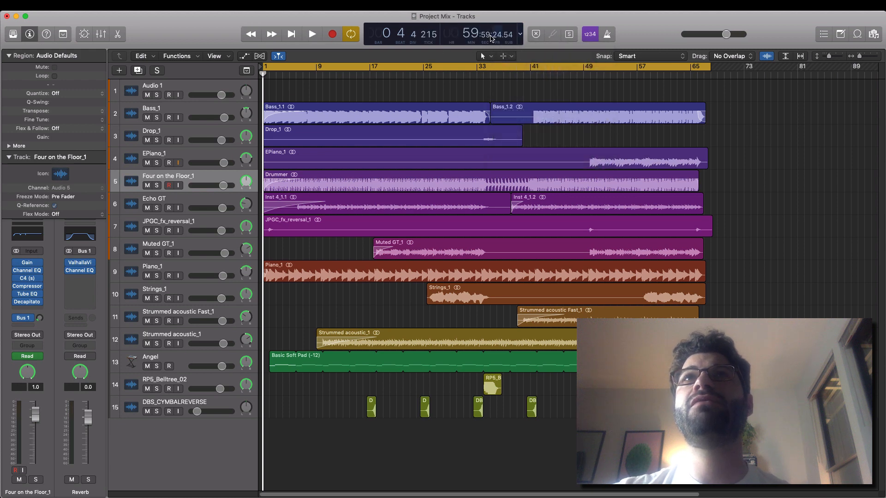
# - Place the playhead at bar 52, about 30 seconds before the song's end, and set the cycle range's start there
pyautogui.click(609, 72)
pyautogui.moveTo(610, 73); pyautogui.dragTo(707, 83)
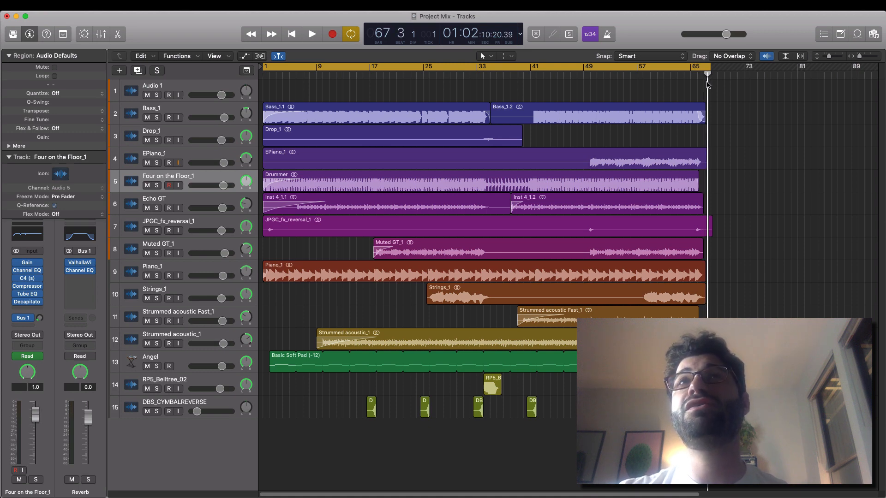
pyautogui.moveTo(708, 75); pyautogui.dragTo(604, 90)
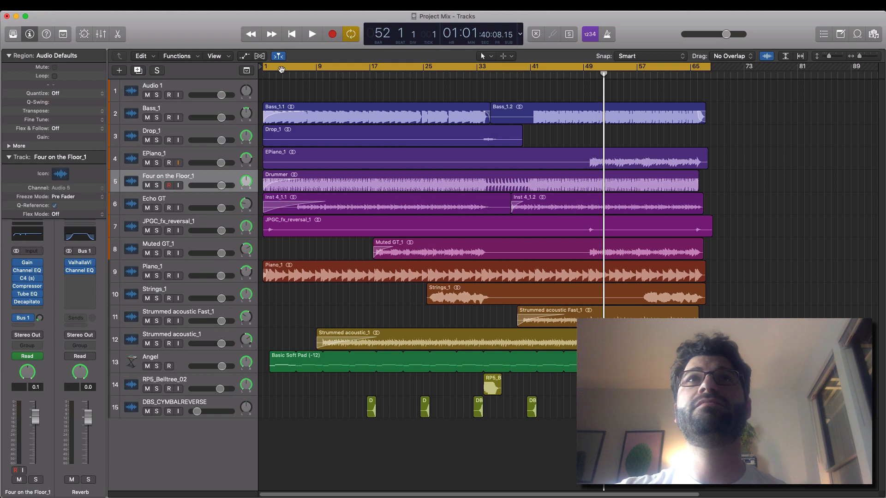
pyautogui.moveTo(265, 69); pyautogui.dragTo(602, 68)
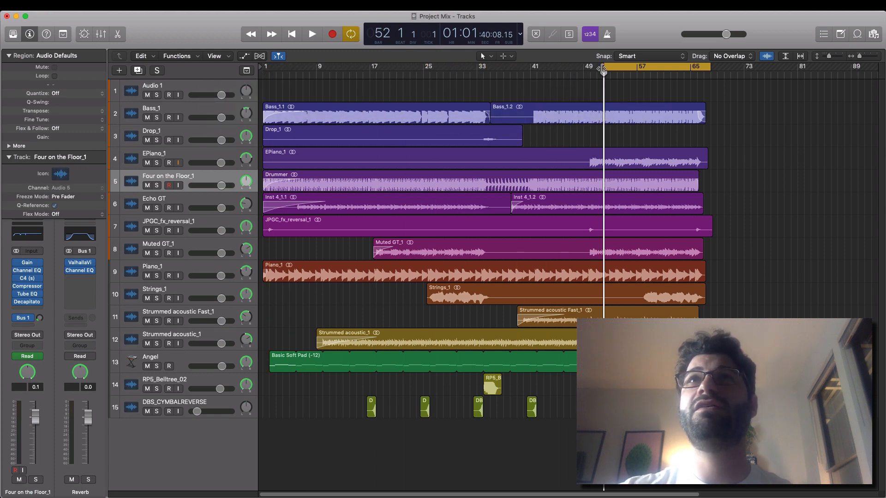
# - Audition the beginning of the shortened cycle range from bar 52
pyautogui.press('super+Right')
pyautogui.press('super+Right')
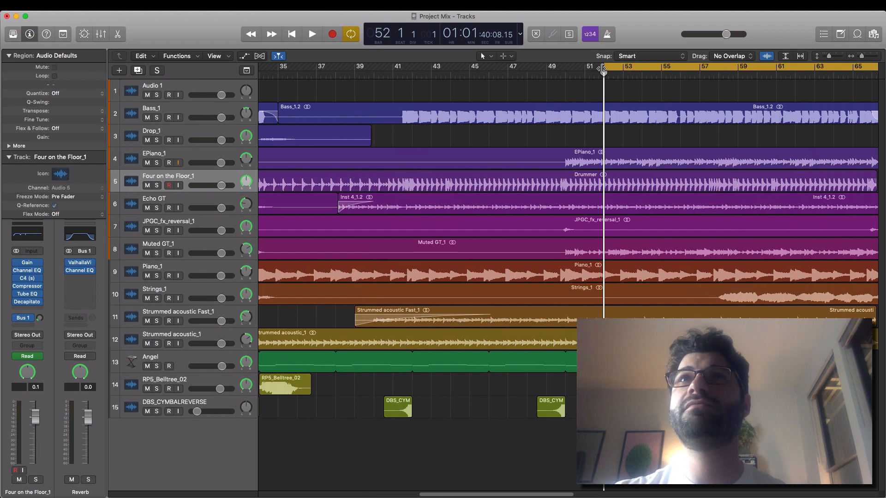
pyautogui.press('space')
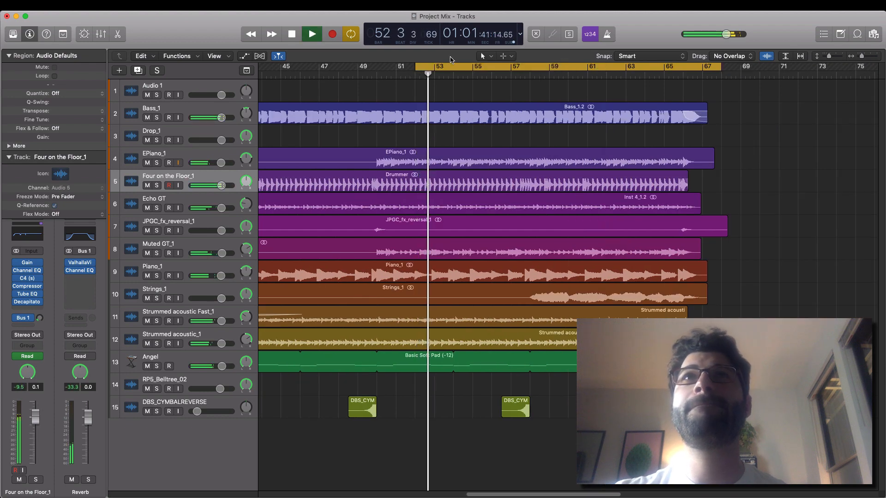
pyautogui.press('space')
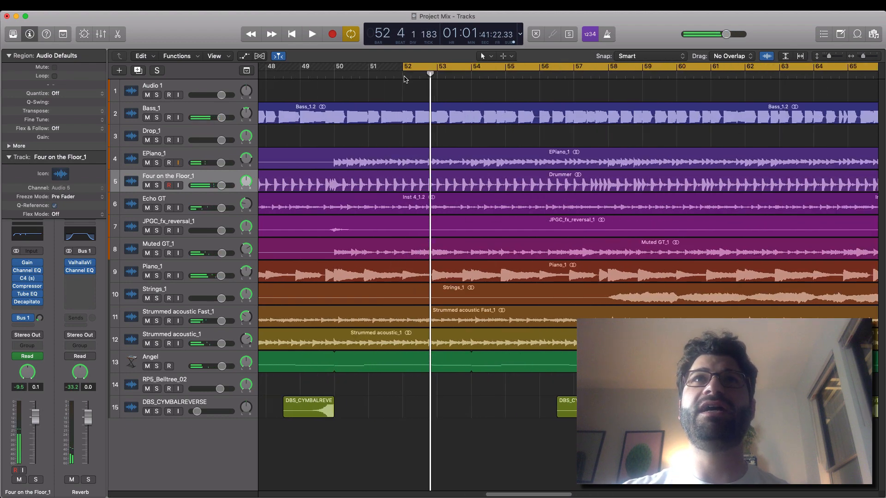
# - Move the playhead to bar 52, beat 2, and play from there to check it as a possible start point
pyautogui.press('super+Right')
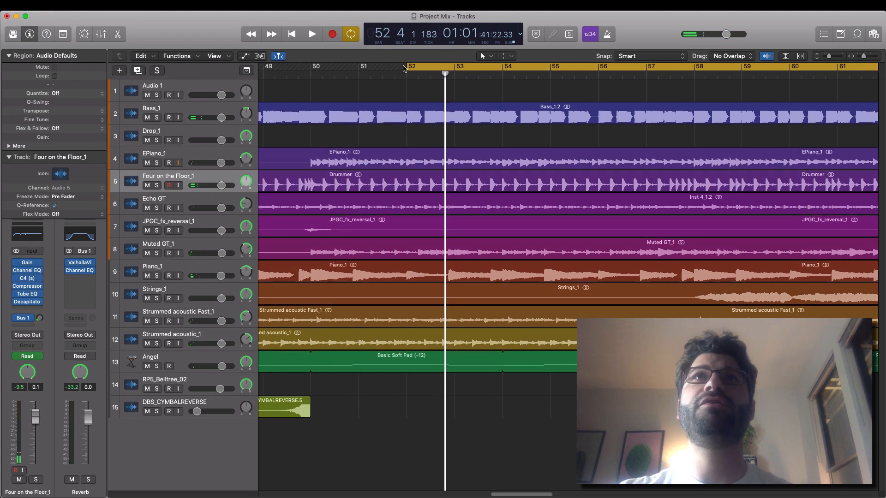
pyautogui.click(419, 75)
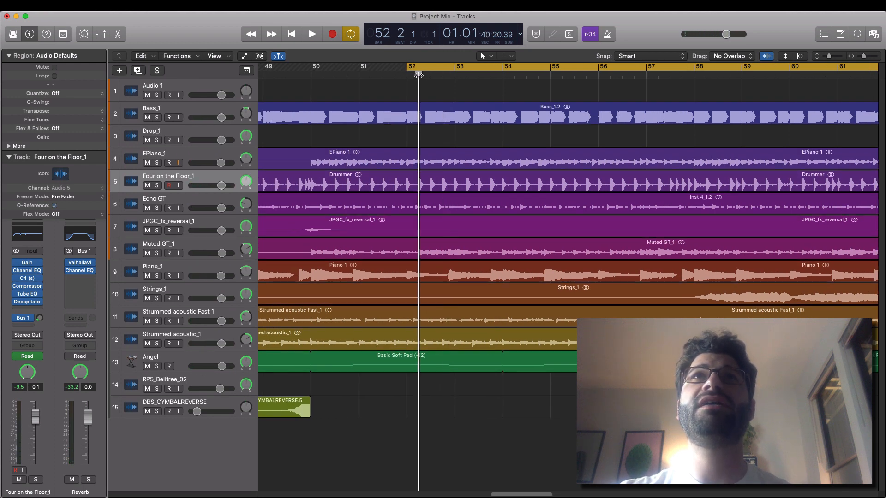
pyautogui.moveTo(418, 75); pyautogui.dragTo(424, 75)
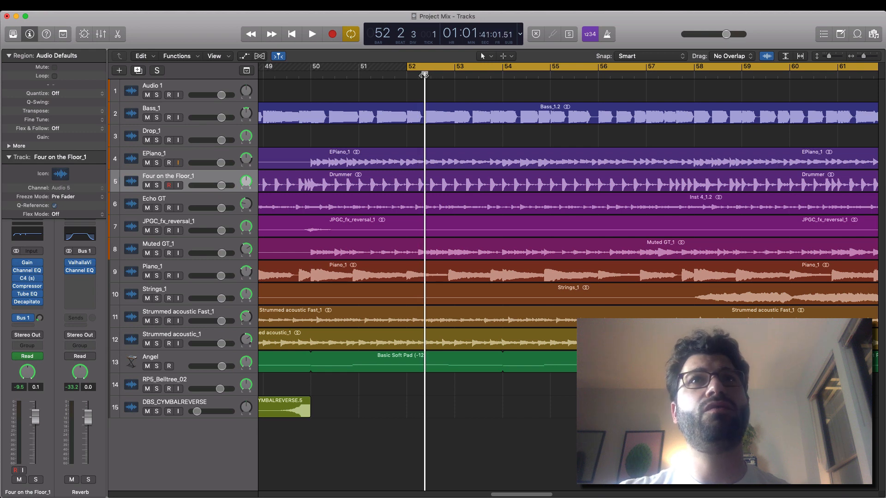
pyautogui.moveTo(424, 75); pyautogui.dragTo(421, 75)
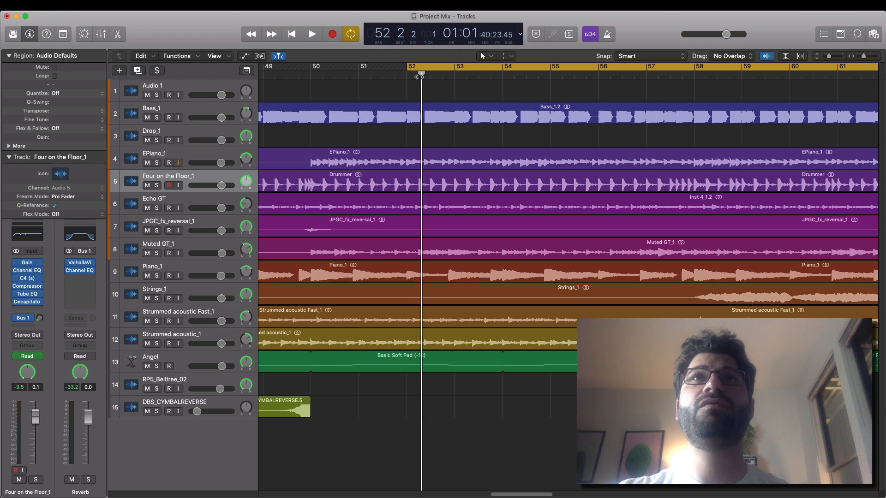
pyautogui.moveTo(420, 75); pyautogui.dragTo(418, 77)
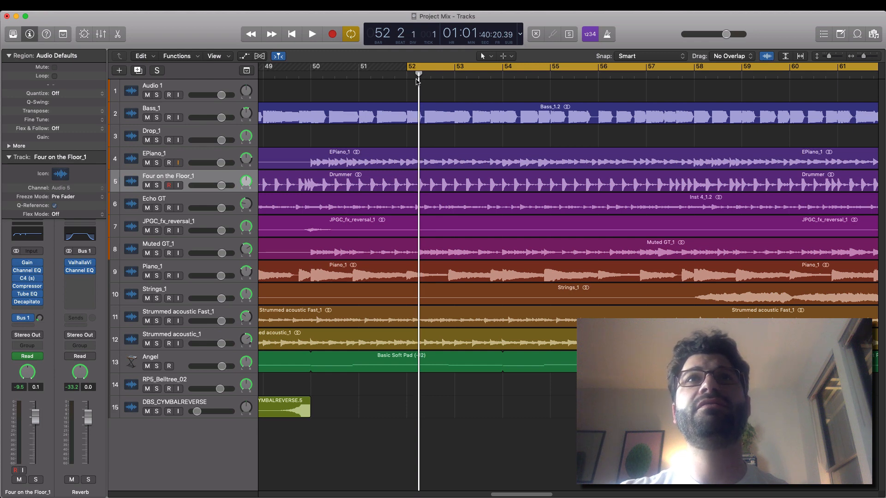
pyautogui.press('space')
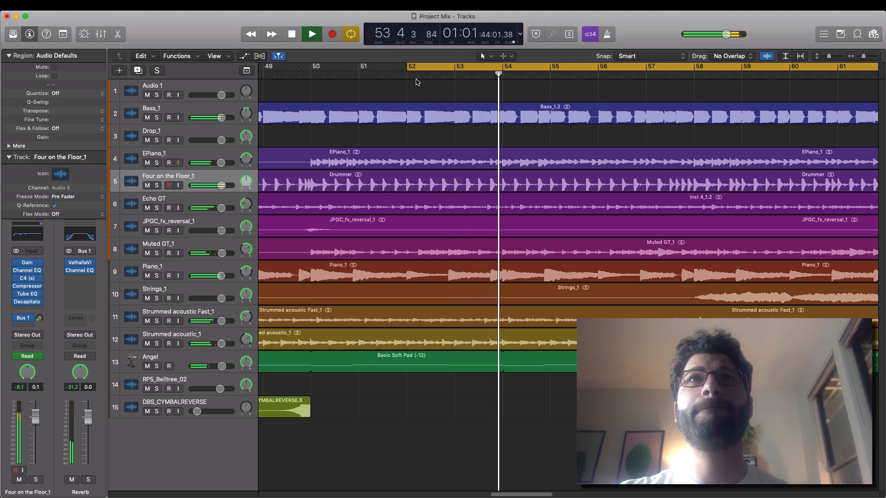
# - Play the lead-in from about bar 51 into bar 52 to judge the cycle range's start
pyautogui.moveTo(413, 77); pyautogui.dragTo(373, 77)
pyautogui.press('space')
pyautogui.press('space')
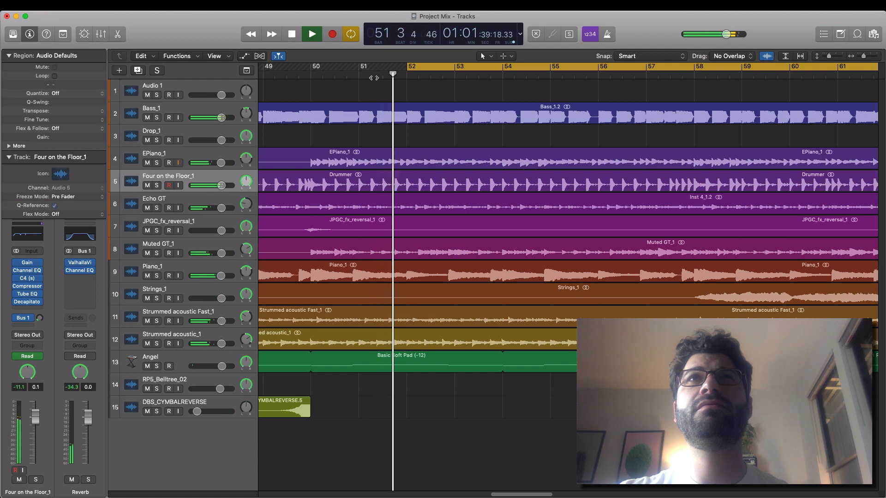
pyautogui.press('space')
# - Audition the song again from bar 52 and return the playhead to bar 52
pyautogui.click(405, 76)
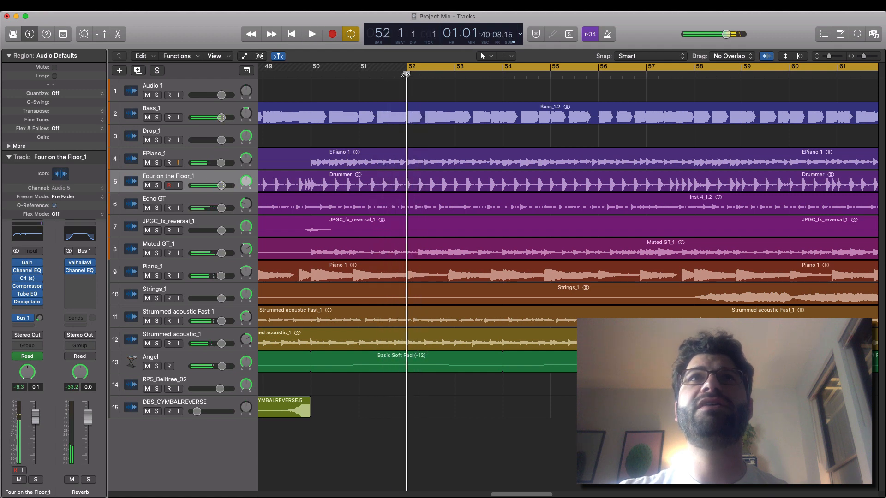
pyautogui.press('space')
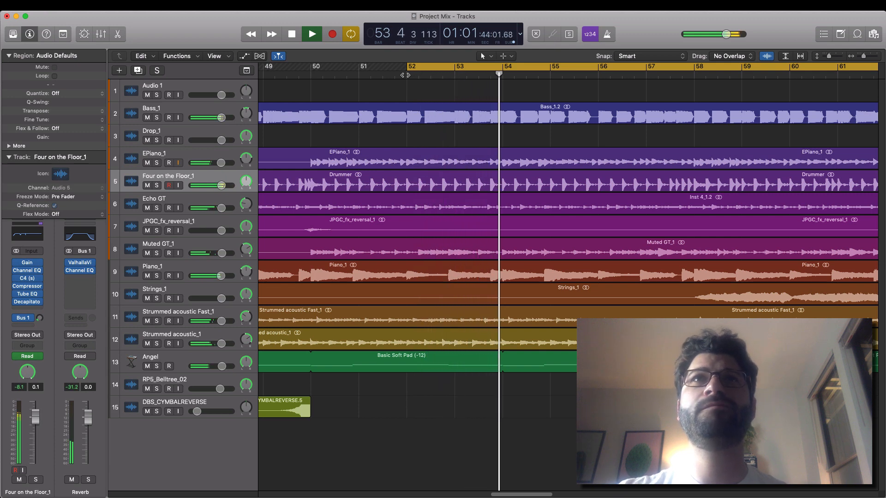
pyautogui.press('space')
pyautogui.click(405, 74)
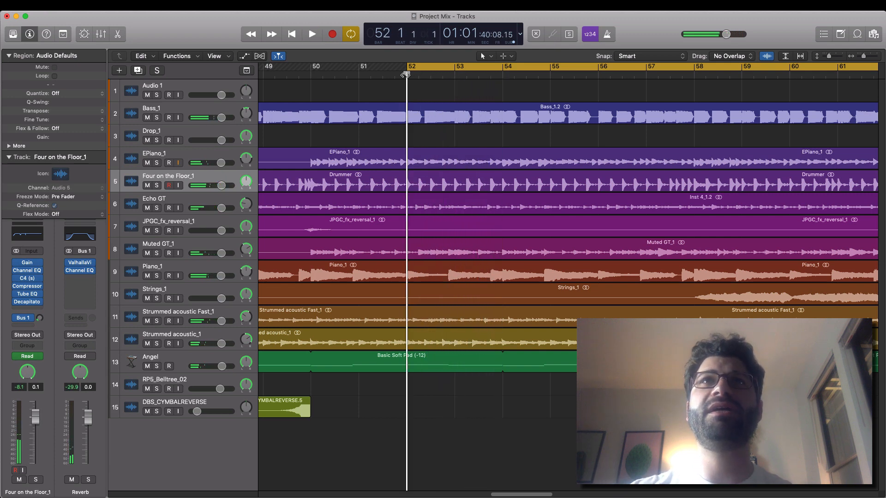
# - Inspect the waveforms around bar 52 with the playhead at bar 51, beat 4, division 3, and return the playhead to bar 52
pyautogui.press('super+Right')
pyautogui.press('super+Right')
pyautogui.press('super+Right')
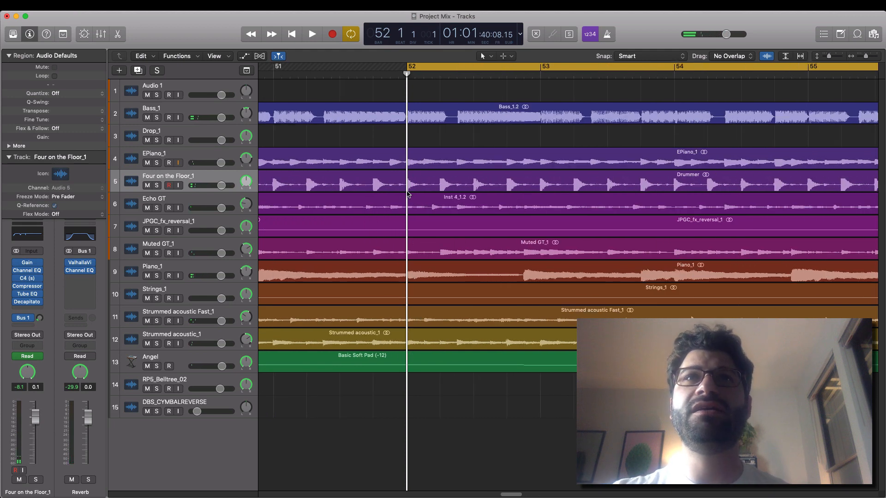
pyautogui.click(390, 74)
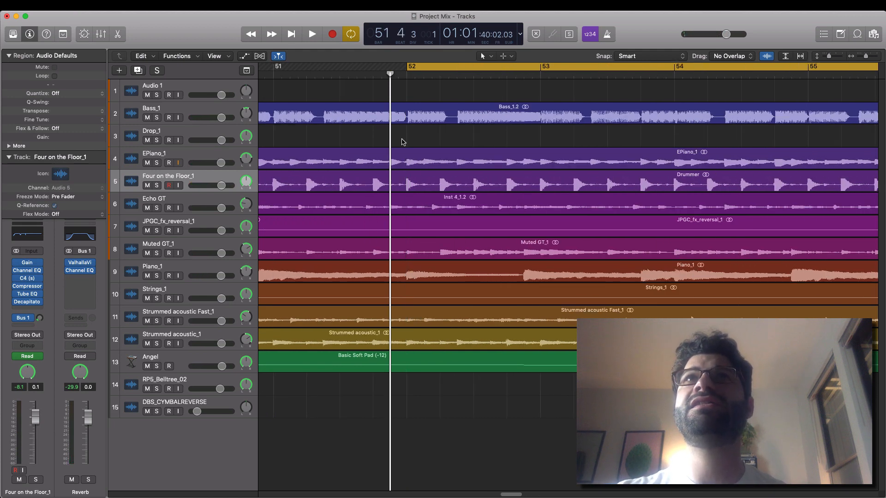
pyautogui.scroll(-2, 416, 280)
pyautogui.scroll(2, 416, 280)
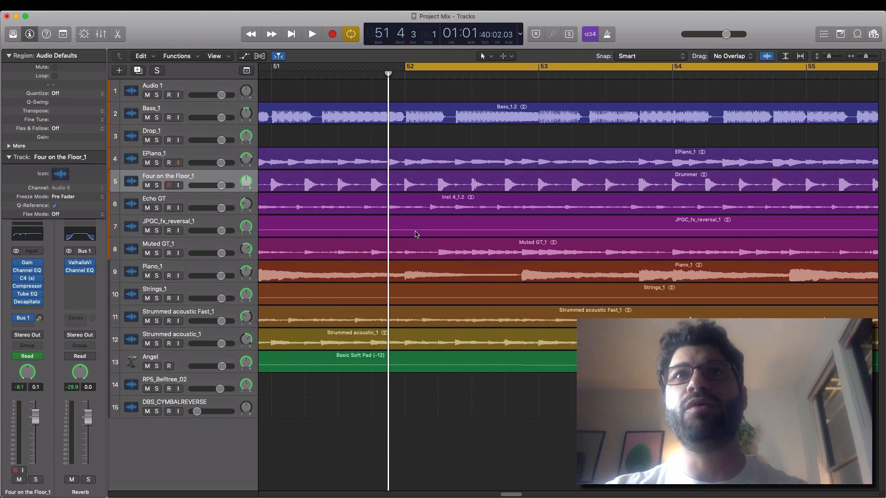
pyautogui.hscroll(1, 435, 201)
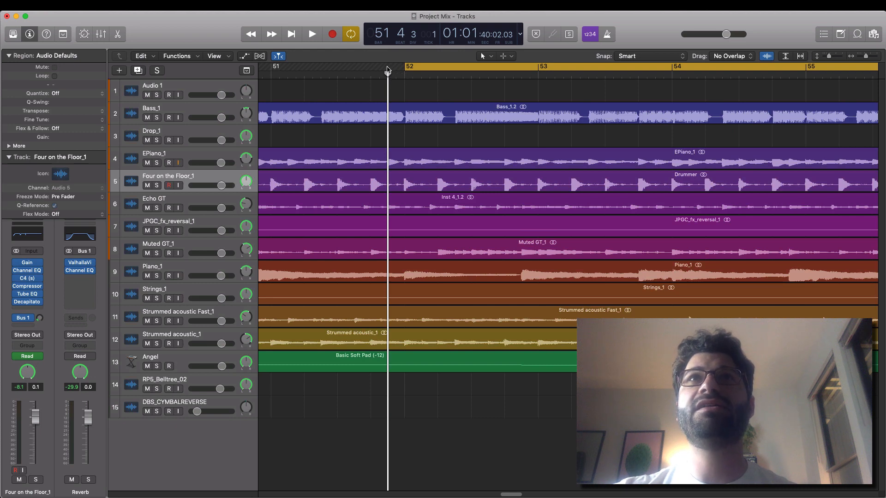
pyautogui.moveTo(387, 70); pyautogui.dragTo(404, 73)
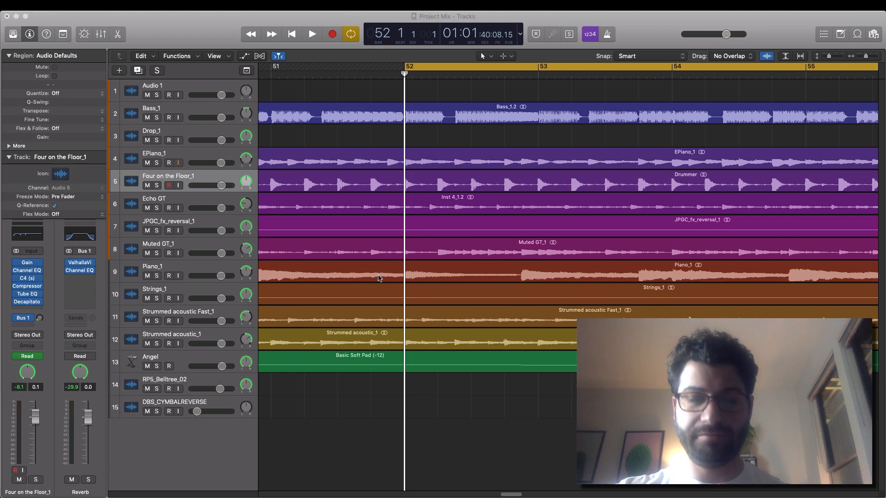
# - Switch to Finder to view the exported files in the Business Park folder
pyautogui.click(337, 331)
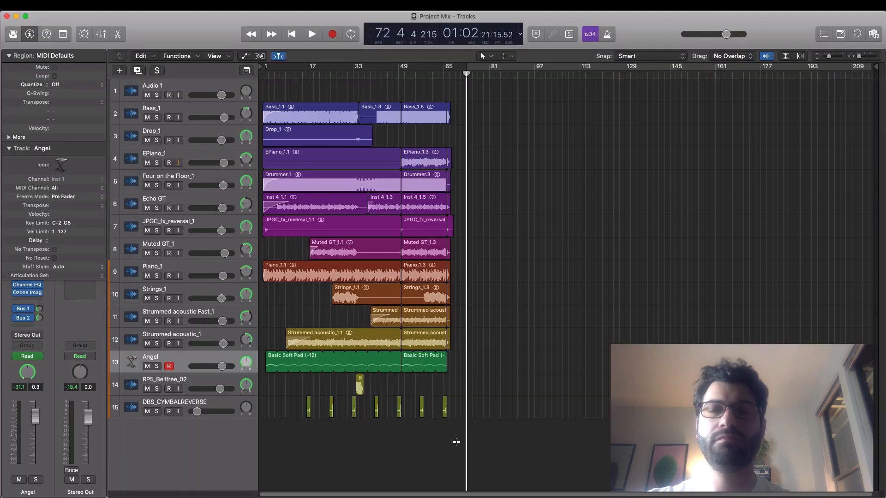
pyautogui.press('super+Tab')
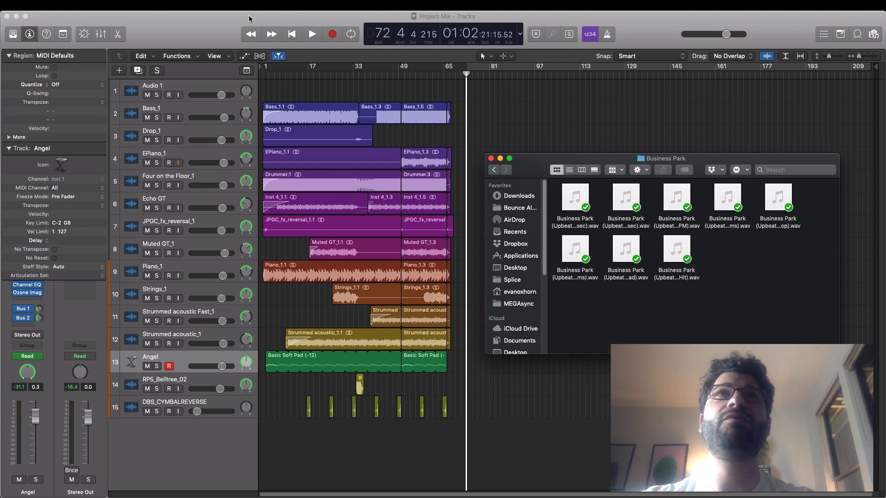
# - Set the cycle range from bar 1 to bar 74 and check the bounce settings without bouncing
pyautogui.moveTo(269, 68); pyautogui.dragTo(468, 68)
pyautogui.moveTo(275, 69); pyautogui.dragTo(267, 68)
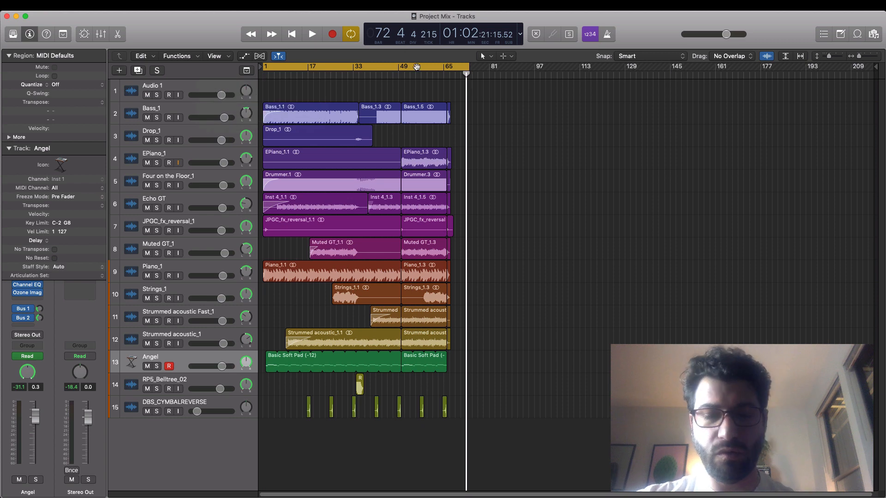
pyautogui.press('super+b')
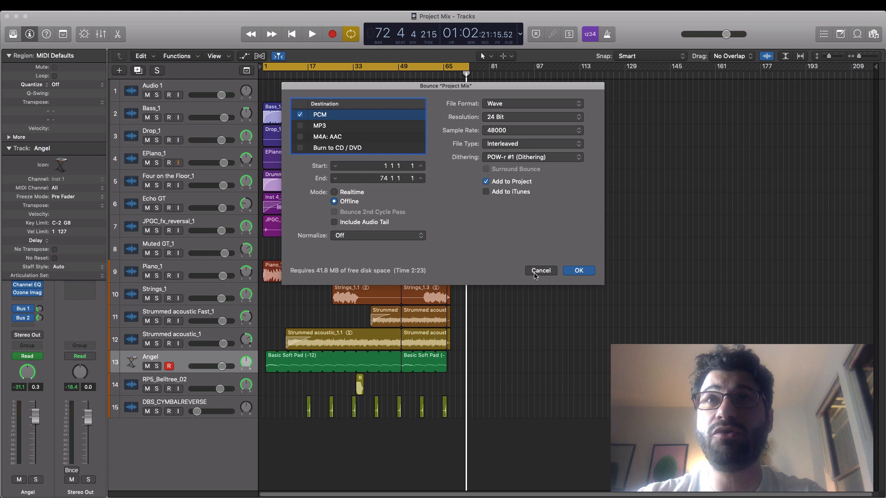
pyautogui.click(535, 273)
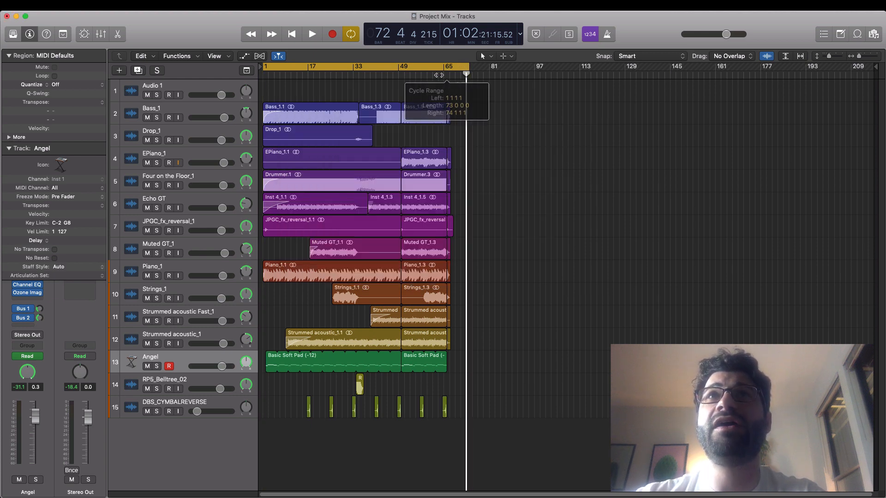
# - Shorten the cycle range's end to just past bar 65, close to the end of the regions
pyautogui.moveTo(470, 68); pyautogui.dragTo(446, 68)
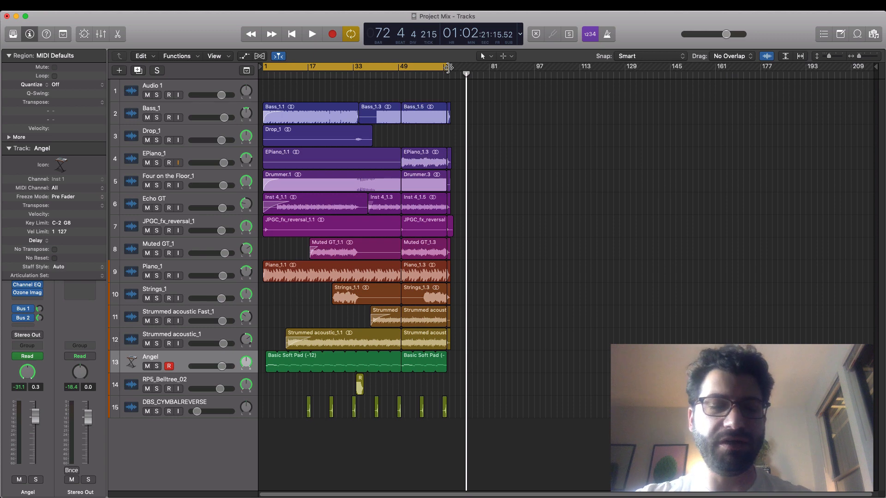
# - Switch to the Business Park folder in Finder and show the 15sec file in gallery view
pyautogui.press('super+Tab')
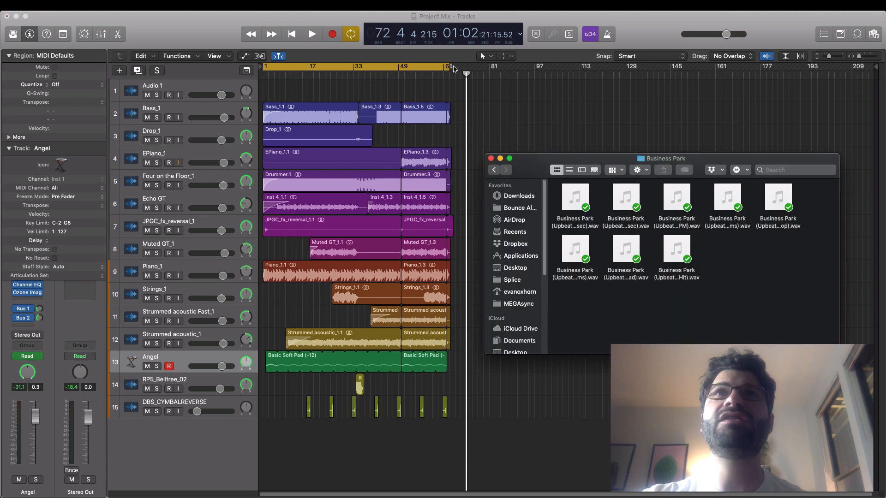
pyautogui.moveTo(609, 162); pyautogui.dragTo(582, 155)
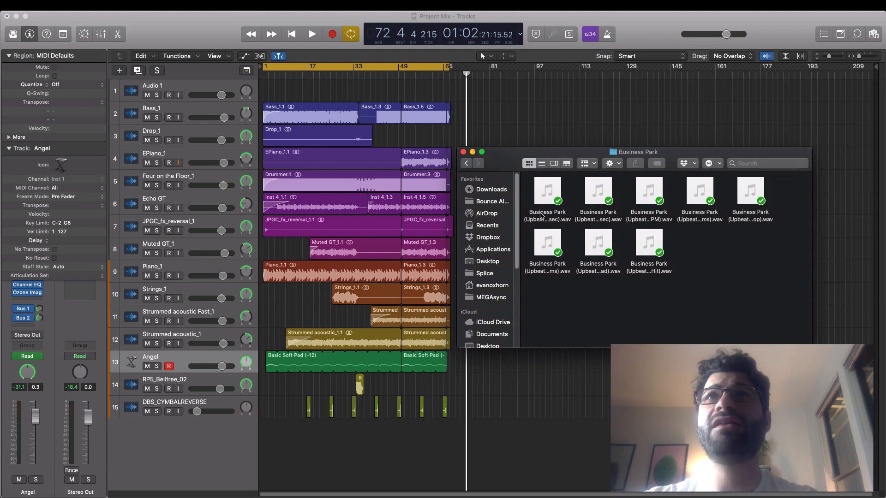
pyautogui.click(540, 215)
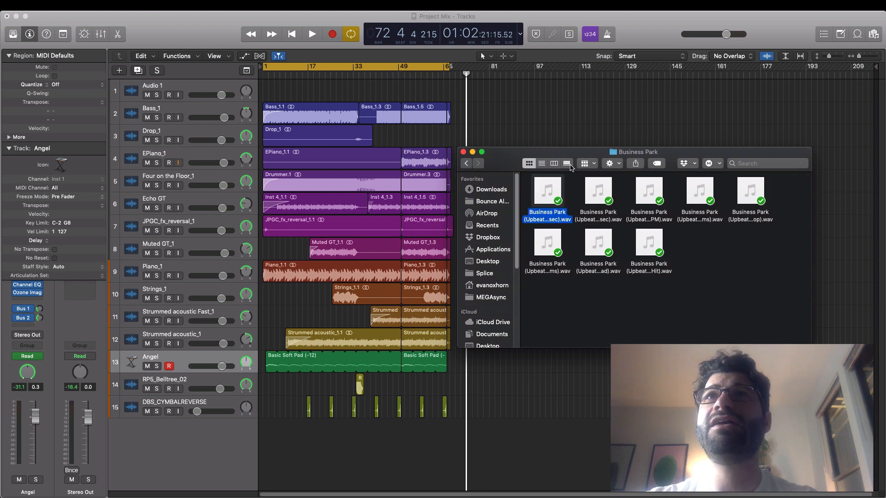
pyautogui.click(566, 164)
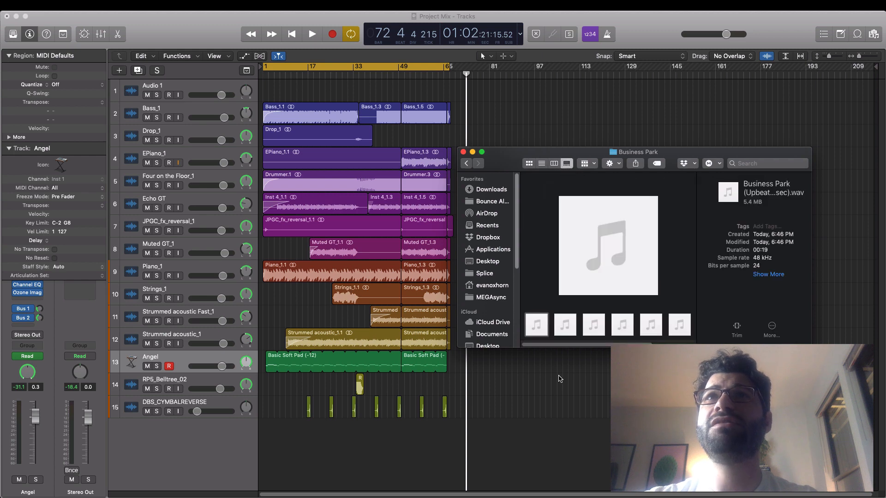
# - Trim the silent end off "Business Park (Upbeat Corporate Background Music 15sec).wav" to about 14 seconds, replacing the original file
pyautogui.click(737, 328)
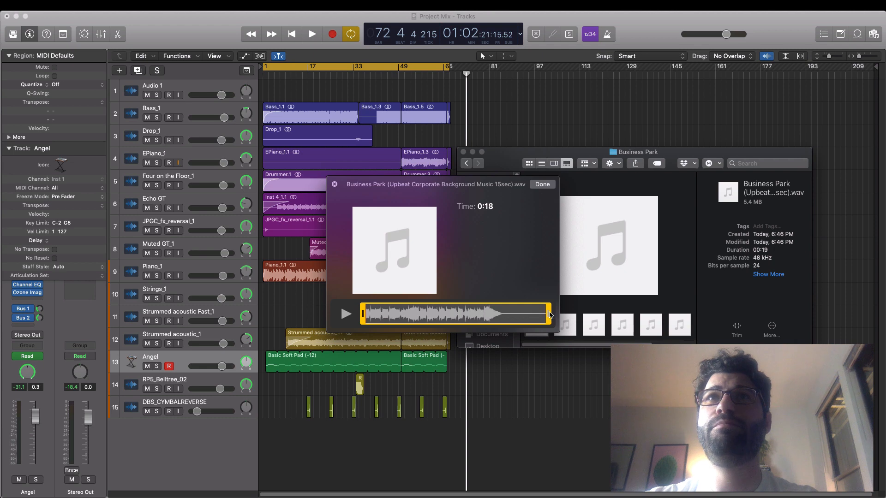
pyautogui.moveTo(549, 315); pyautogui.dragTo(507, 316)
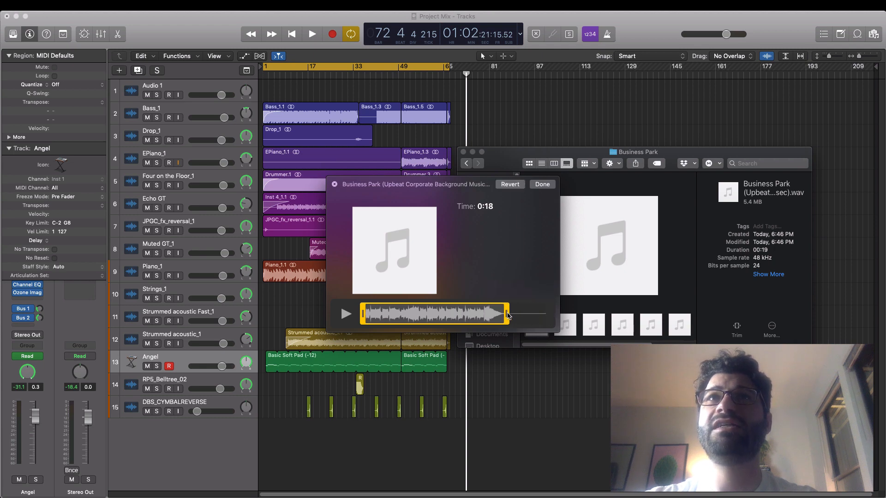
pyautogui.click(410, 247)
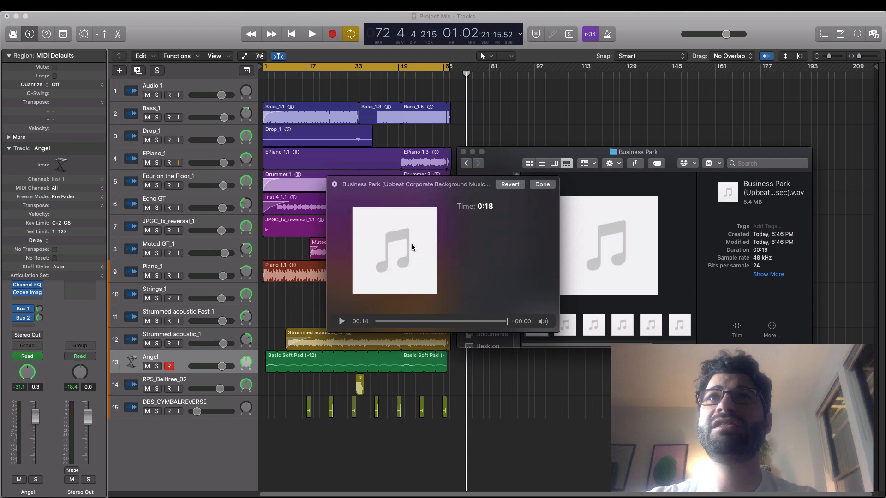
pyautogui.click(334, 183)
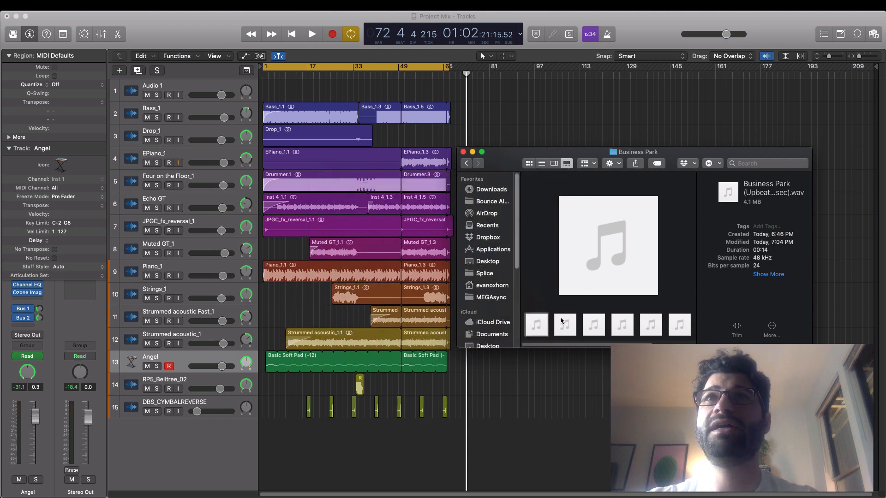
# - Trim the silent end of "Business Park (Upbeat Corporate Background Music 30sec).wav" to about 30 seconds and replace the original file
pyautogui.click(735, 327)
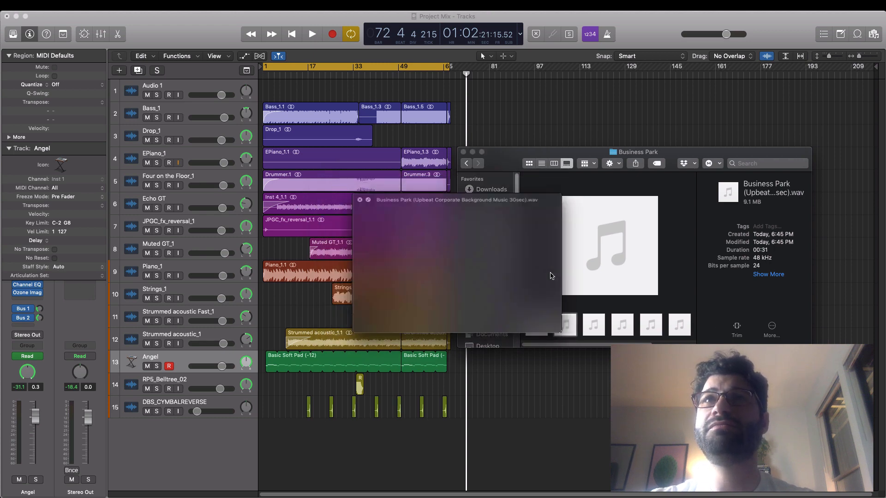
pyautogui.moveTo(546, 314); pyautogui.dragTo(541, 315)
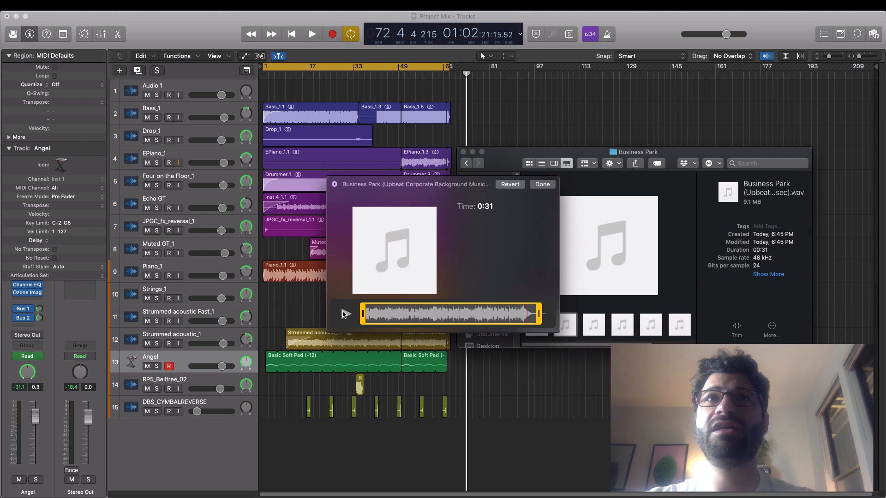
pyautogui.click(344, 314)
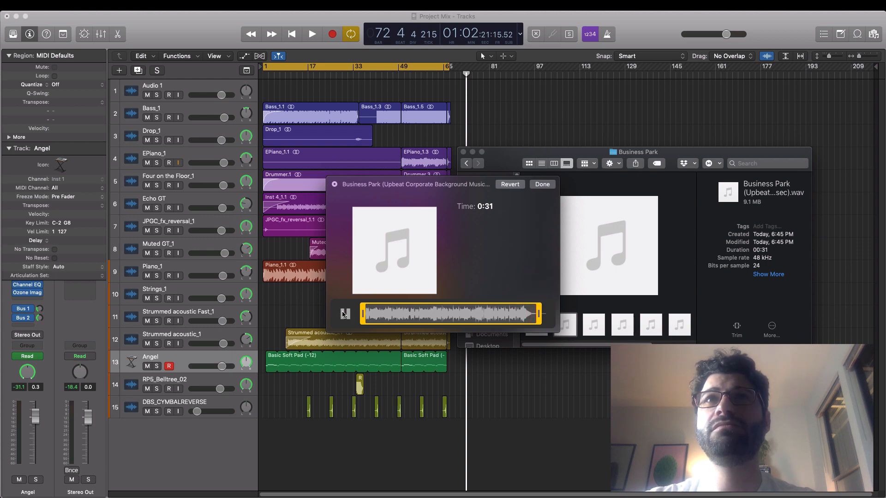
pyautogui.click(344, 314)
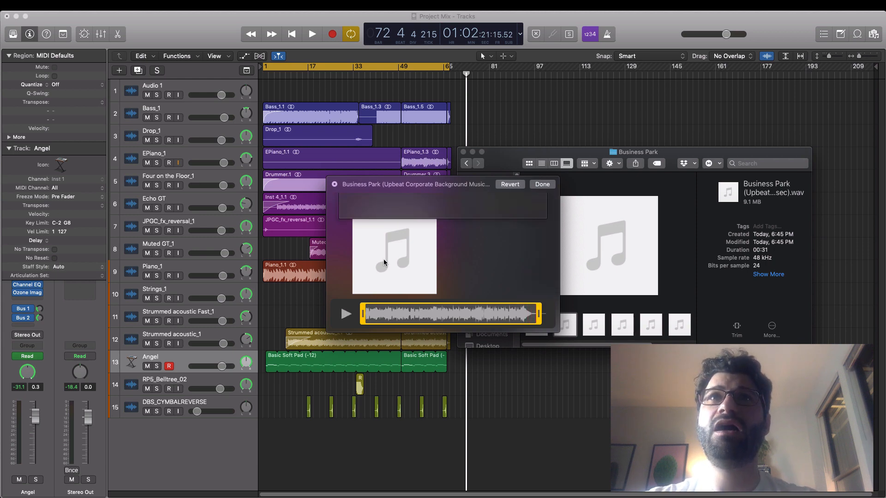
pyautogui.click(408, 249)
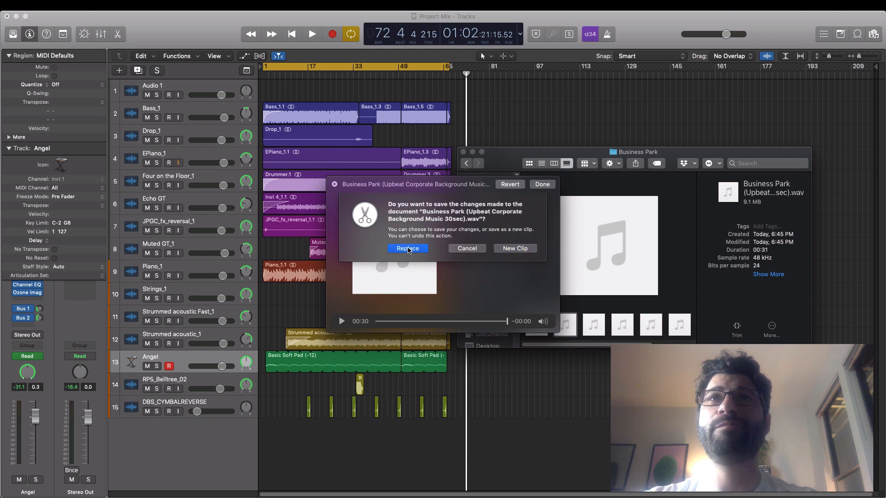
pyautogui.click(334, 185)
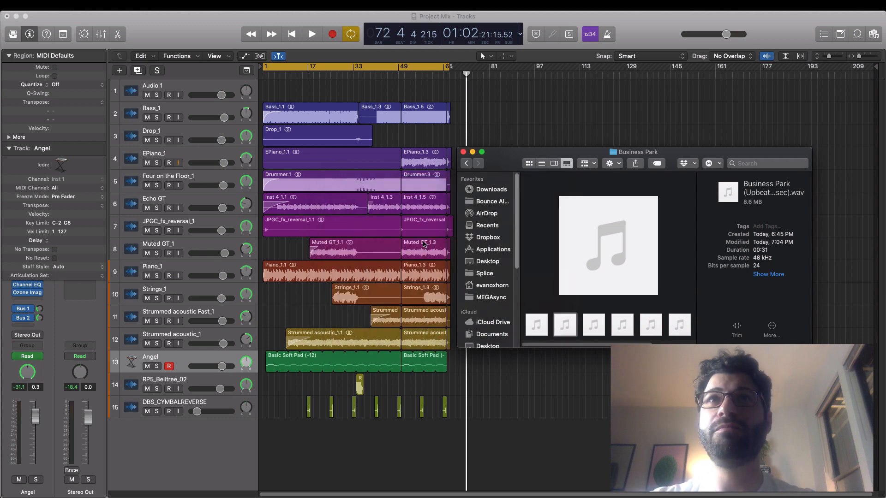
# - Trim a sliver off the end of "Business Park (Upbeat Corporate Background Music 122 BPM).wav" to about 2:10 and save over the original
pyautogui.click(603, 330)
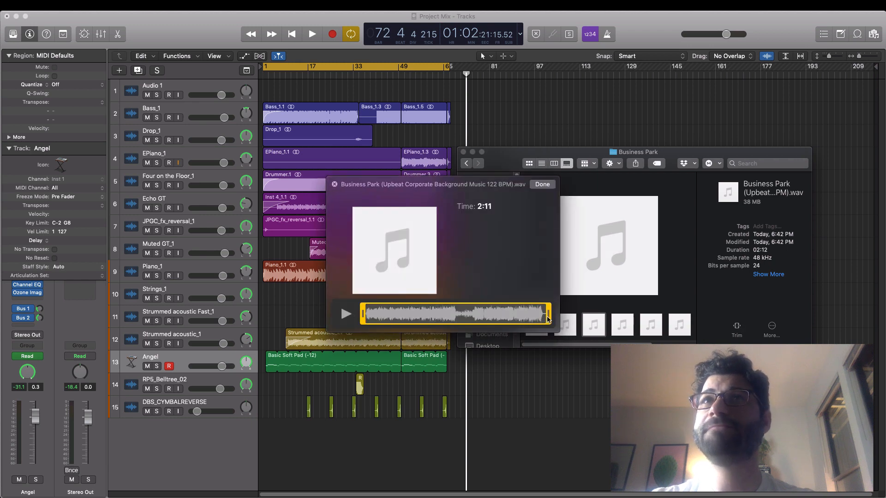
pyautogui.moveTo(548, 320); pyautogui.dragTo(545, 320)
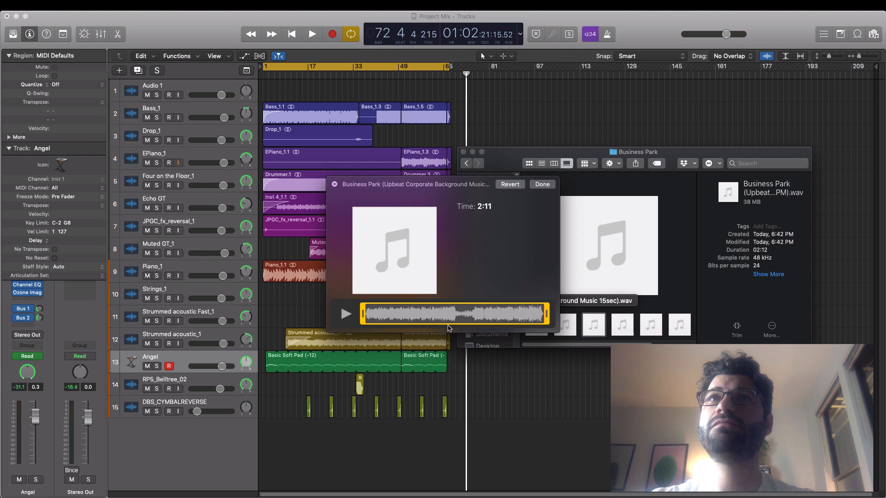
pyautogui.click(345, 317)
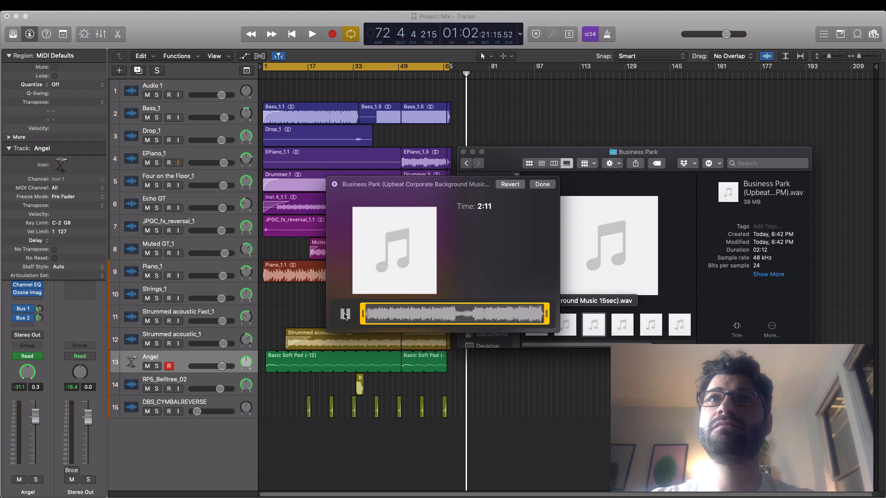
pyautogui.click(344, 316)
pyautogui.click(540, 185)
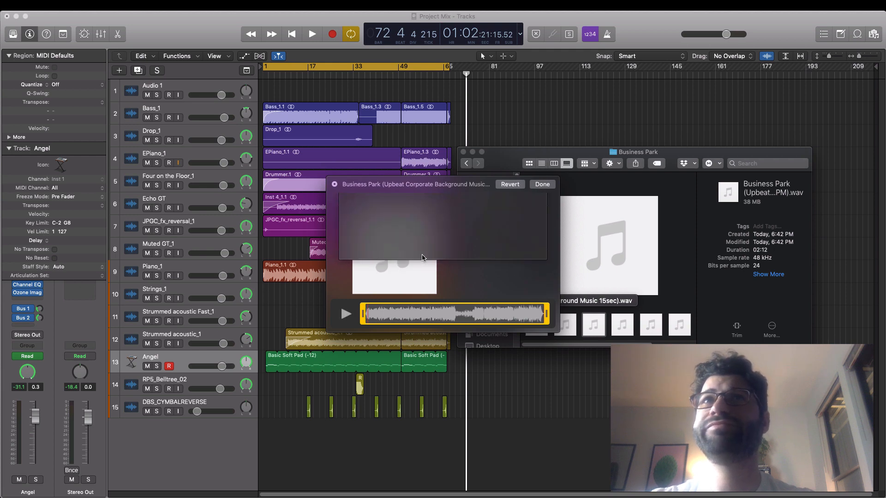
pyautogui.click(516, 248)
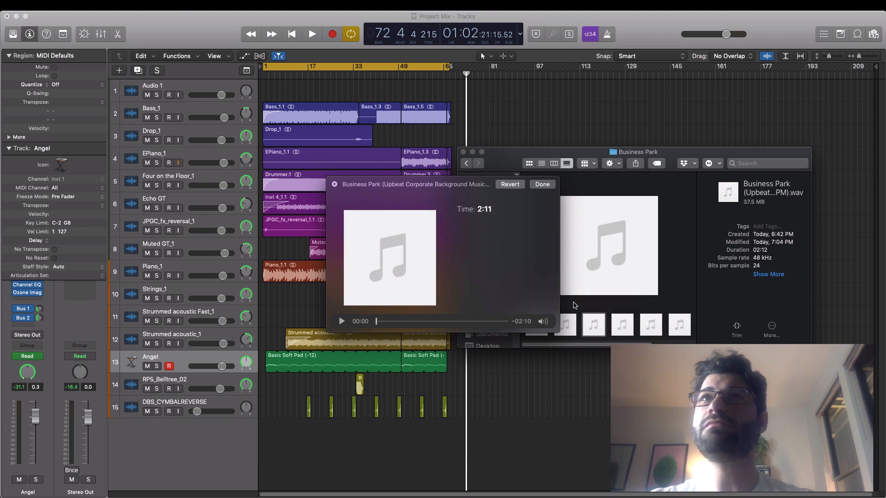
pyautogui.click(334, 184)
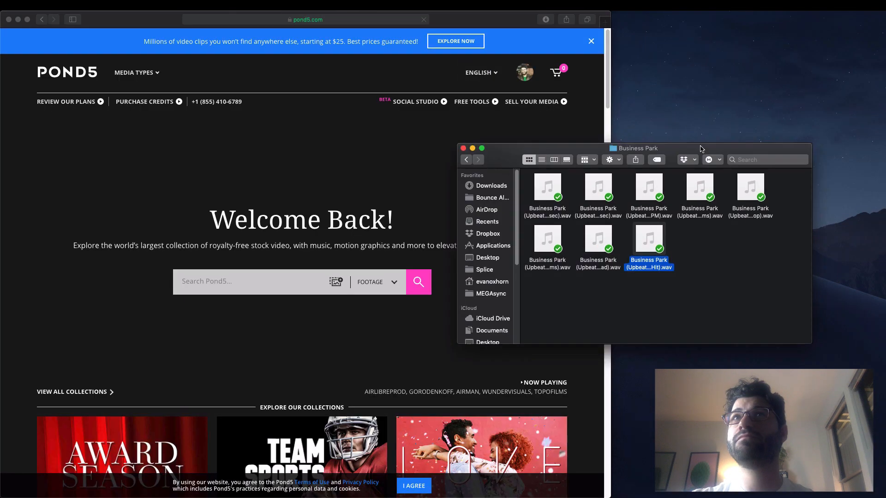
# - Upload all eight Business Park WAV files from the Finder folder to the Pond5 account's uploads
pyautogui.moveTo(701, 148); pyautogui.dragTo(767, 195)
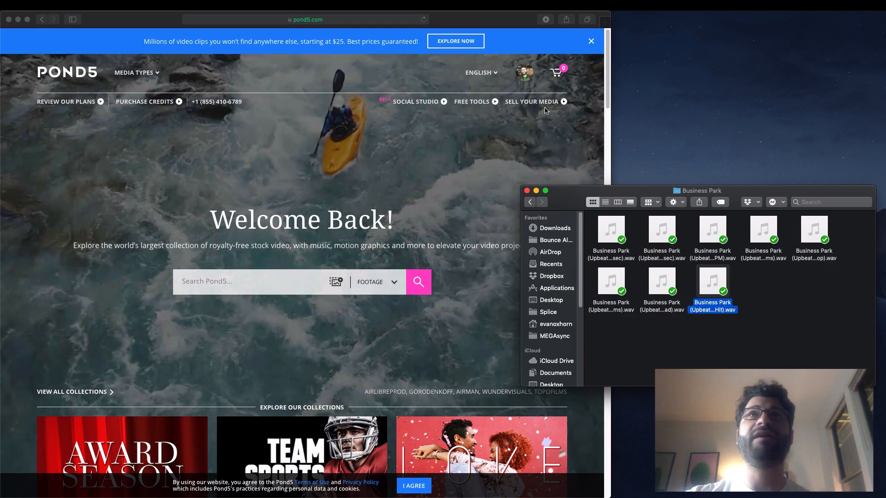
pyautogui.click(519, 75)
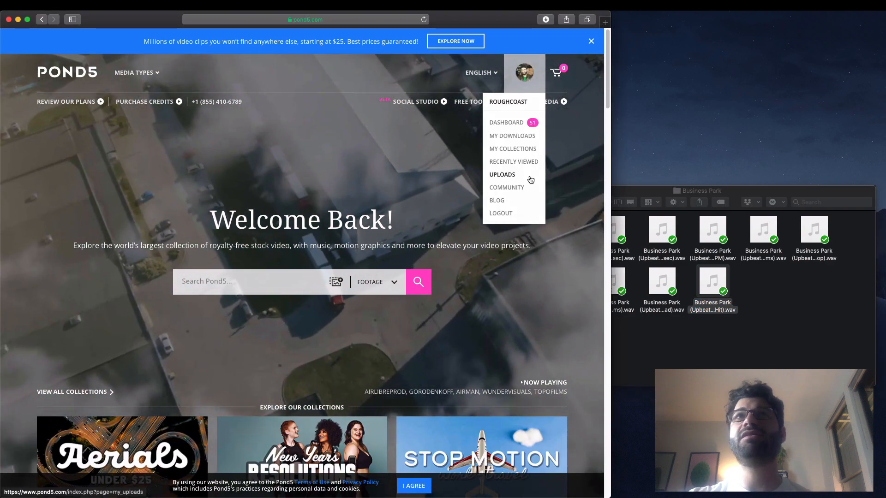
pyautogui.click(528, 177)
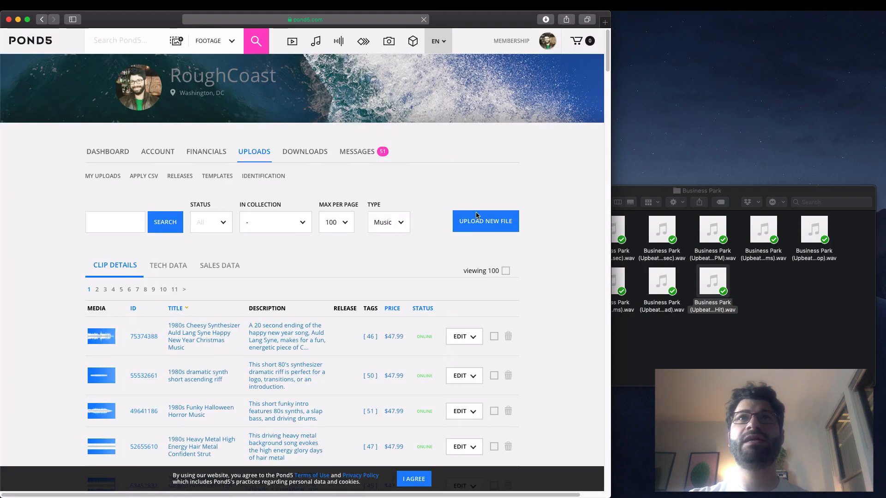
pyautogui.click(477, 213)
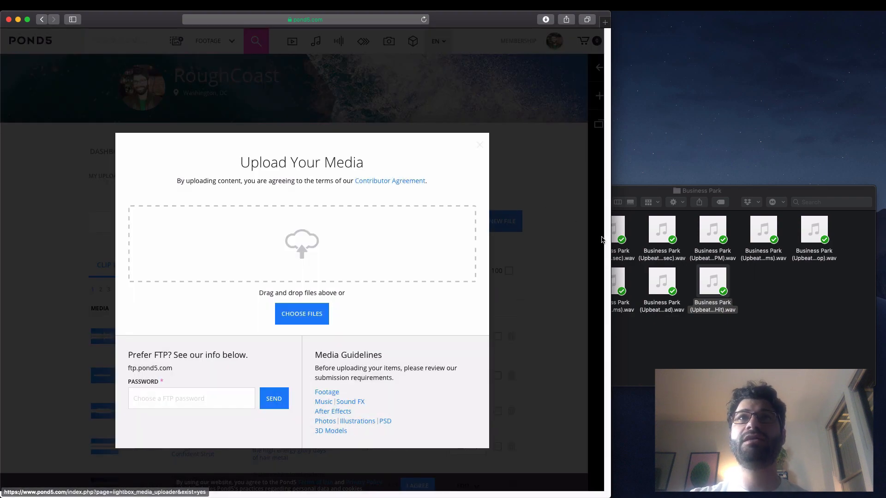
pyautogui.moveTo(847, 308); pyautogui.dragTo(375, 220)
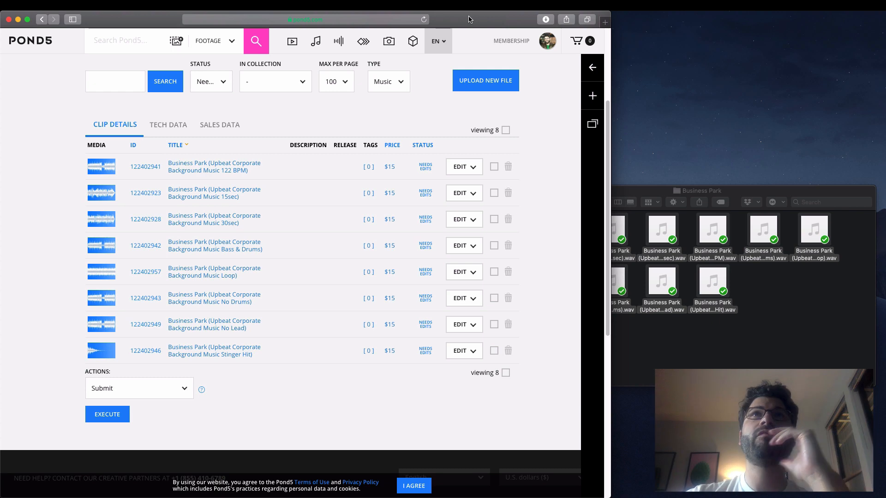
# - Filter the uploaded music clips by the Needs Edits status
pyautogui.moveTo(468, 19); pyautogui.dragTo(571, 19)
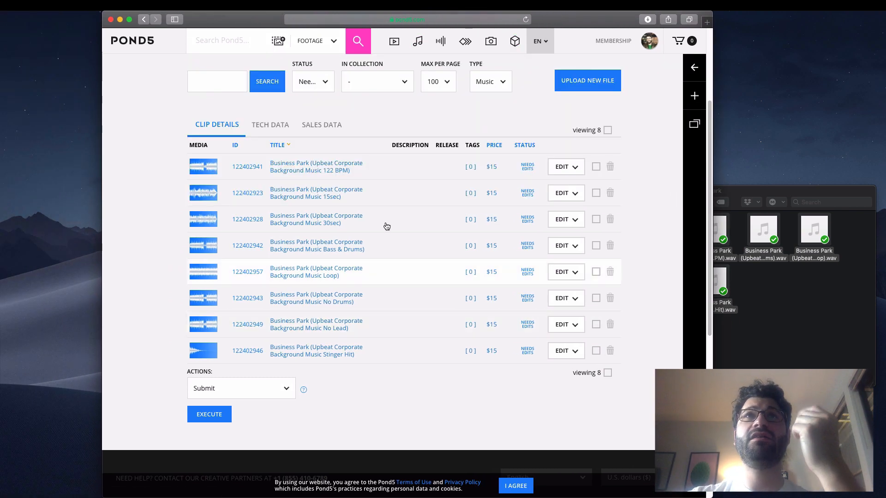
pyautogui.click(325, 82)
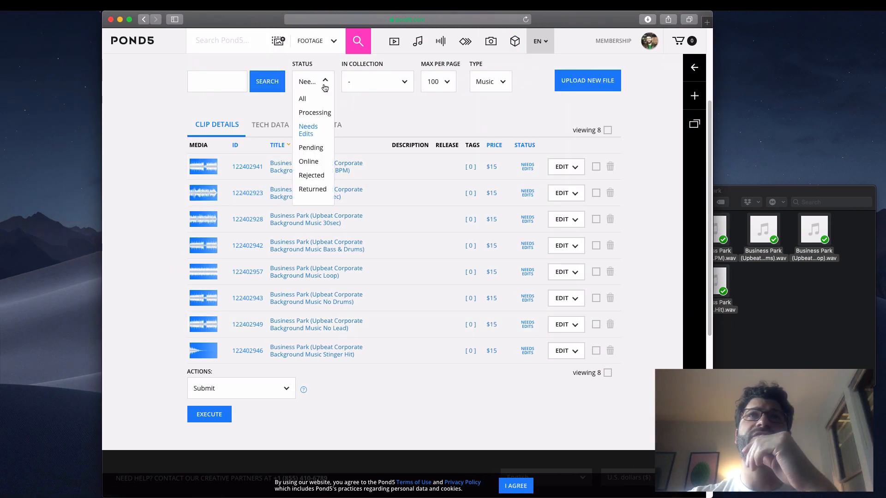
pyautogui.click(314, 131)
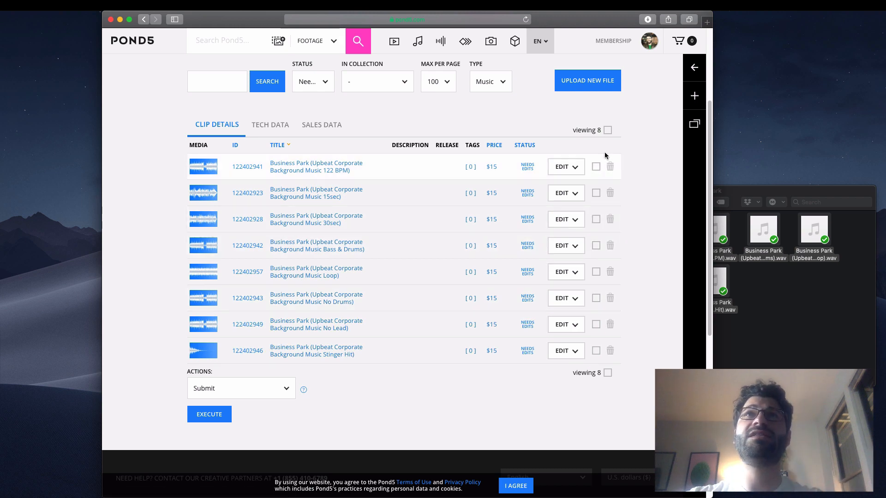
# - Select all eight Business Park clips and run the Batch Edit Music/SFX action on them
pyautogui.click(607, 130)
pyautogui.scroll(-1, 530, 291)
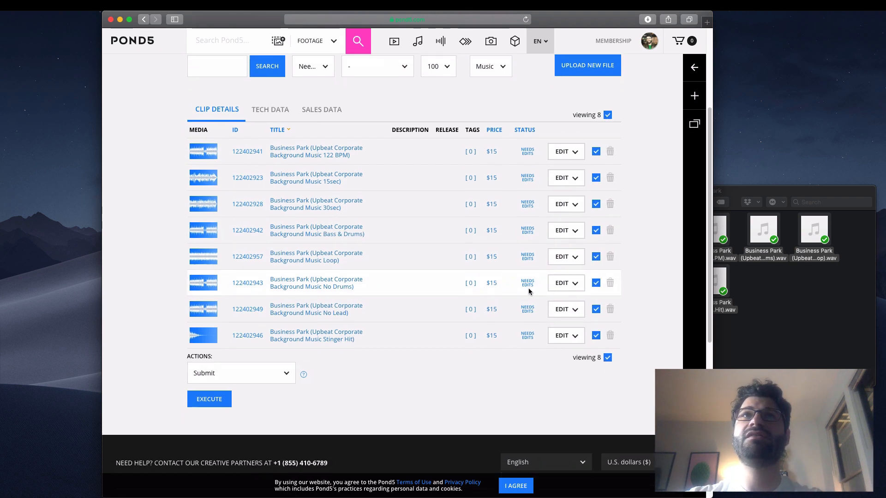
pyautogui.click(289, 369)
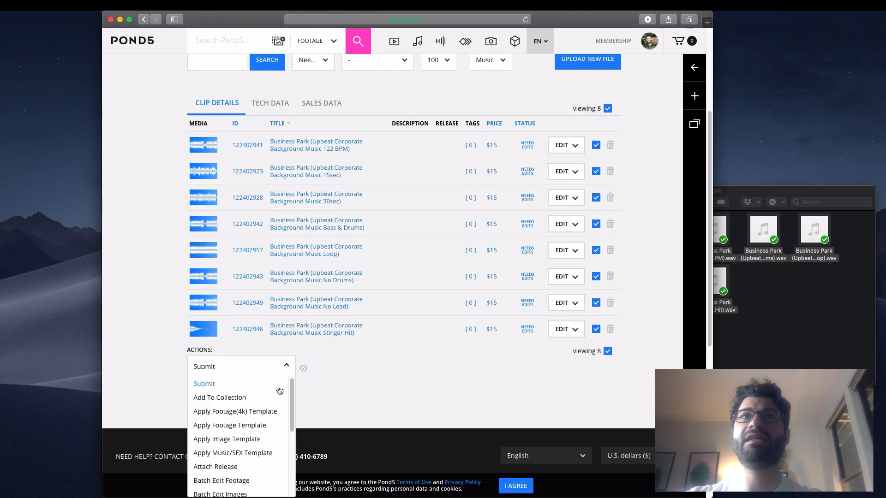
pyautogui.scroll(-1, 283, 435)
pyautogui.scroll(-1, 283, 435)
pyautogui.click(253, 465)
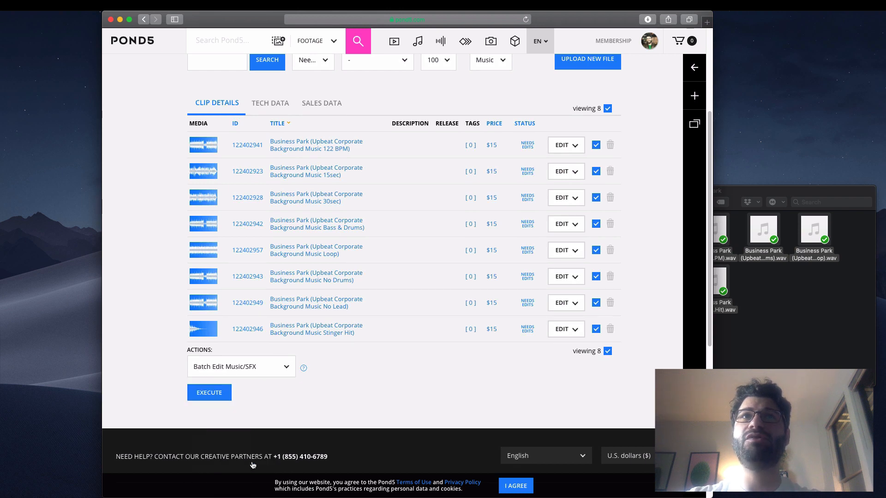
pyautogui.click(217, 394)
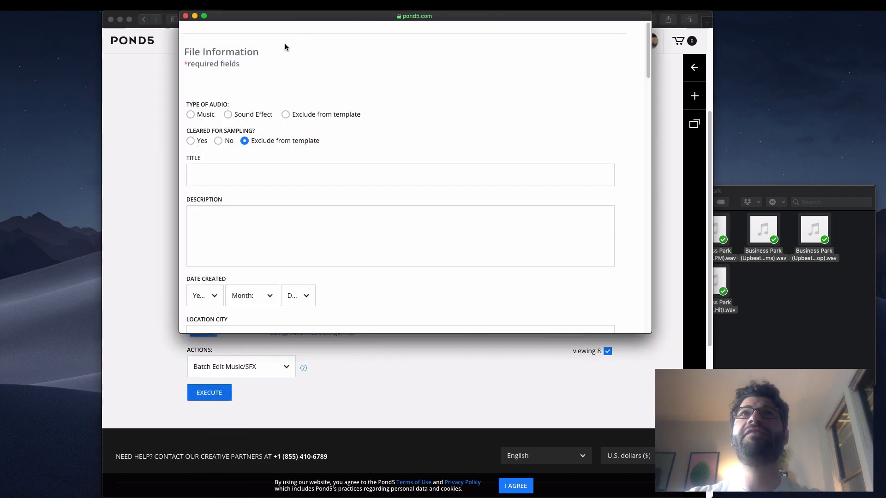
# - Enlarge the batch edit form's window and set the audio type to Music and cleared for sampling to No
pyautogui.doubleClick(295, 19)
pyautogui.moveTo(294, 20); pyautogui.dragTo(261, 18)
pyautogui.rightClick(261, 17)
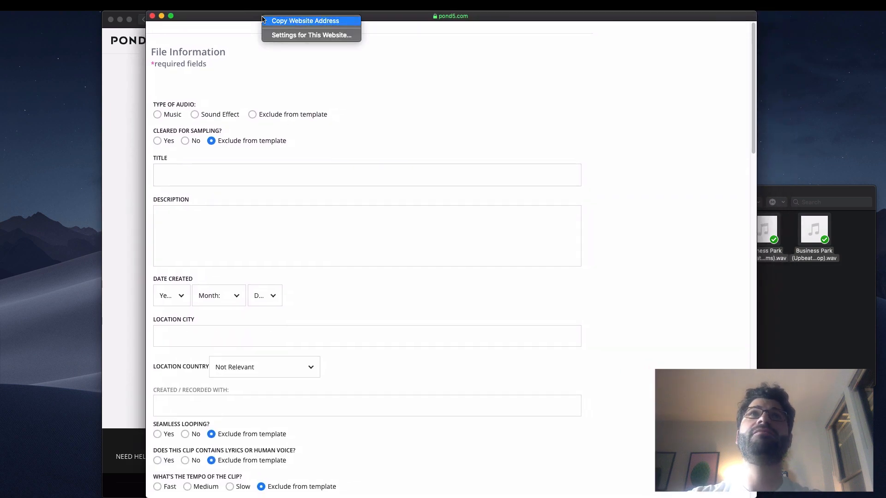
pyautogui.click(156, 117)
pyautogui.click(157, 116)
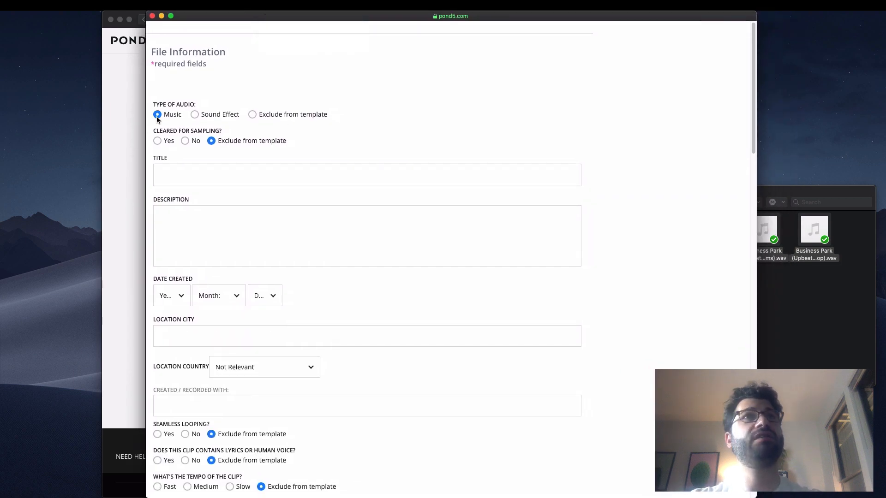
pyautogui.click(184, 140)
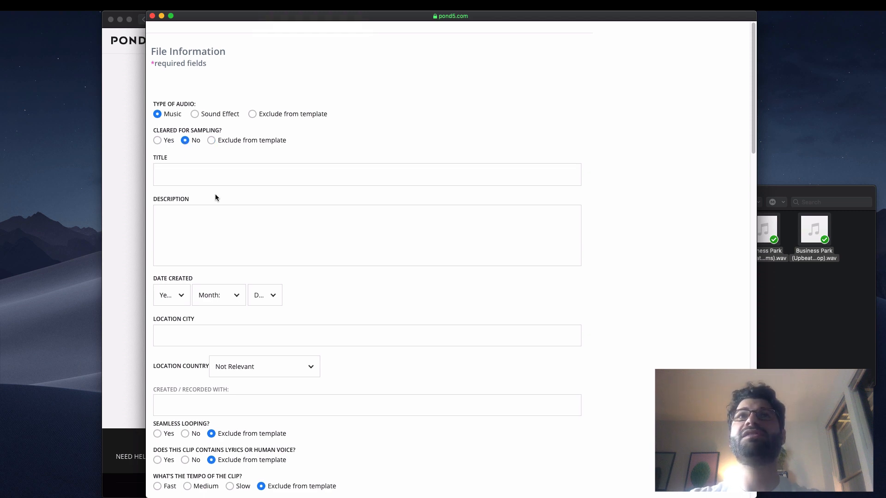
# - Fill in the description: "An upbeat corporate instrumental underscore featuring driving drums, optimistic acoustic guitars, and delayed electric guitars. Positive and bouncy."
pyautogui.scroll(-1, 215, 194)
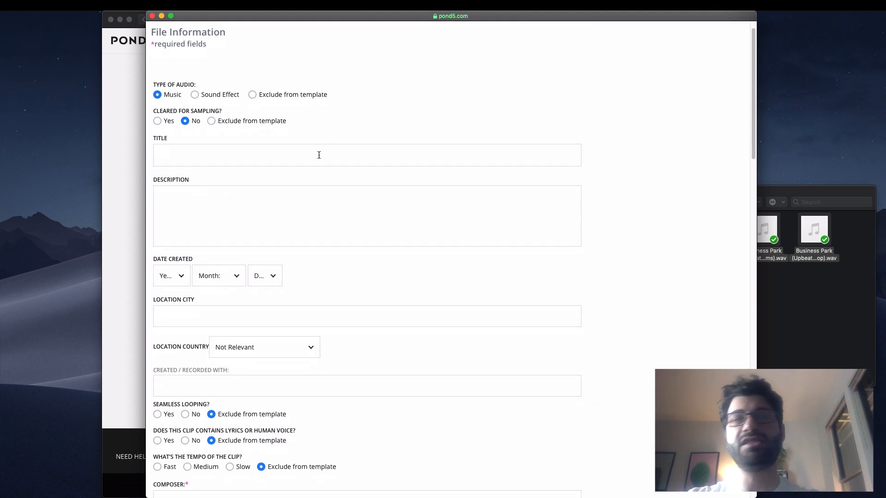
pyautogui.click(334, 234)
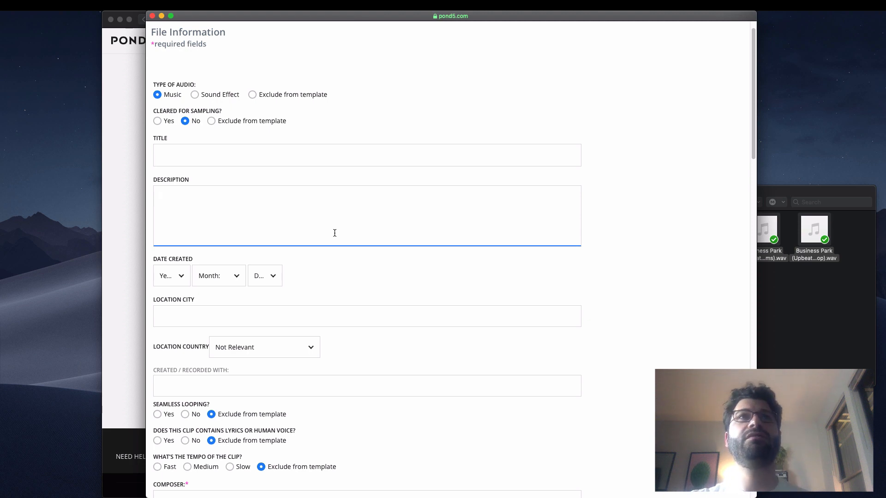
pyautogui.write('An upbeat ')
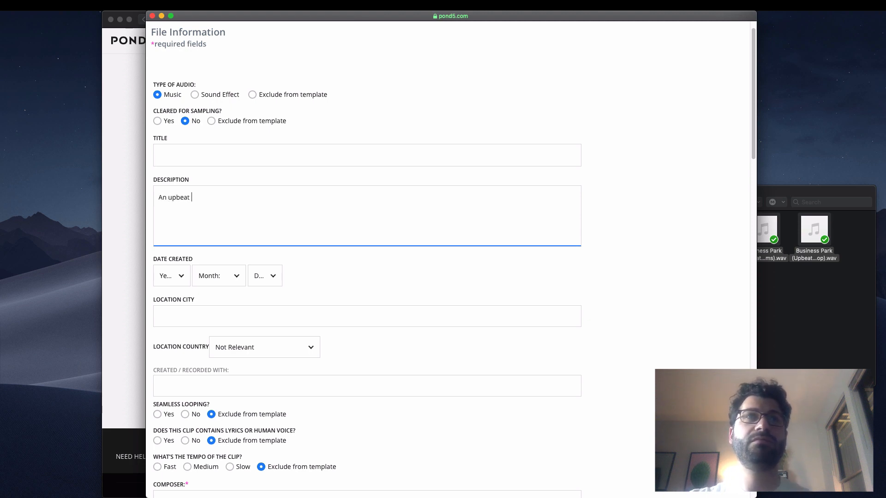
pyautogui.write('corpo')
pyautogui.press('BackSpace')
pyautogui.press('BackSpace')
pyautogui.write('rporate ')
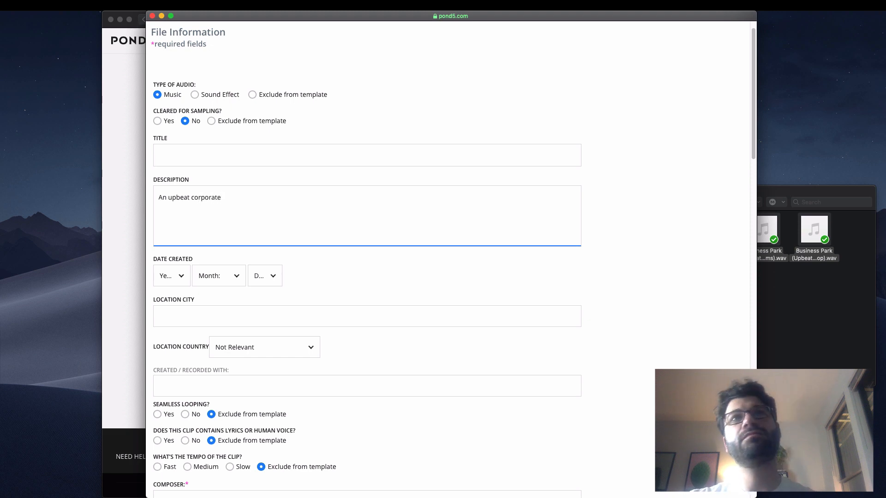
pyautogui.write('instrumental ')
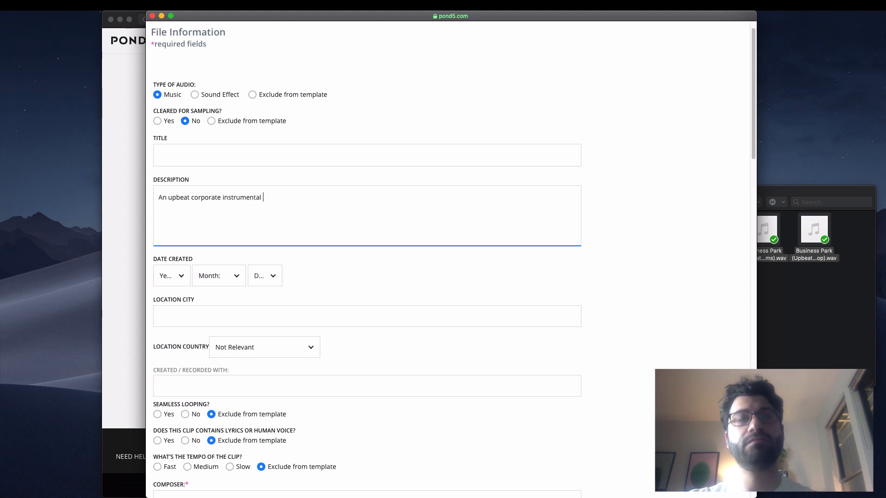
pyautogui.write('underscore')
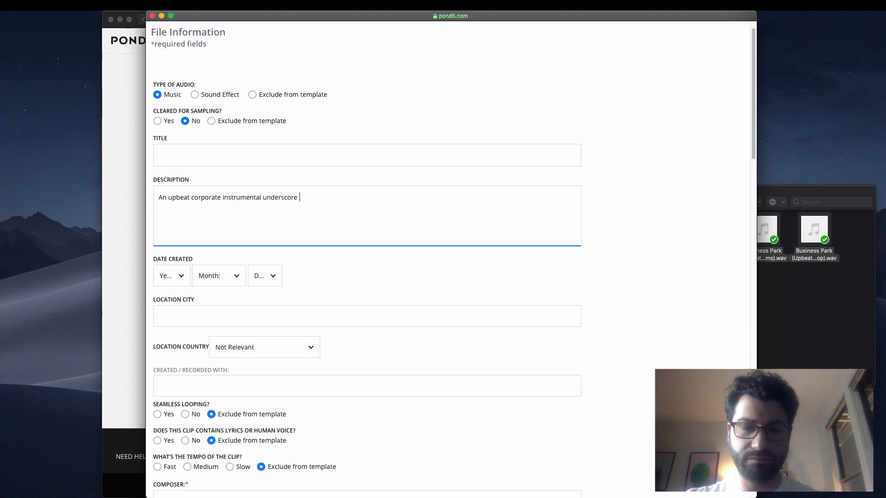
pyautogui.write(' featuring ')
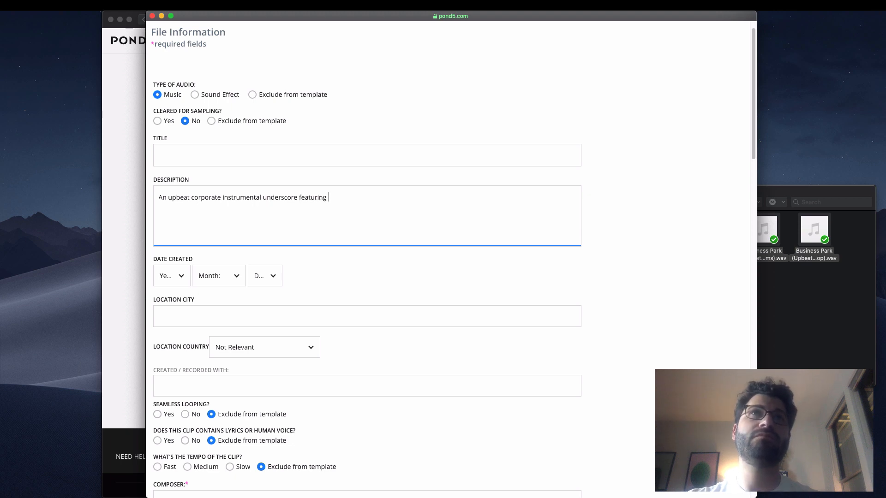
pyautogui.write('driving drums, o')
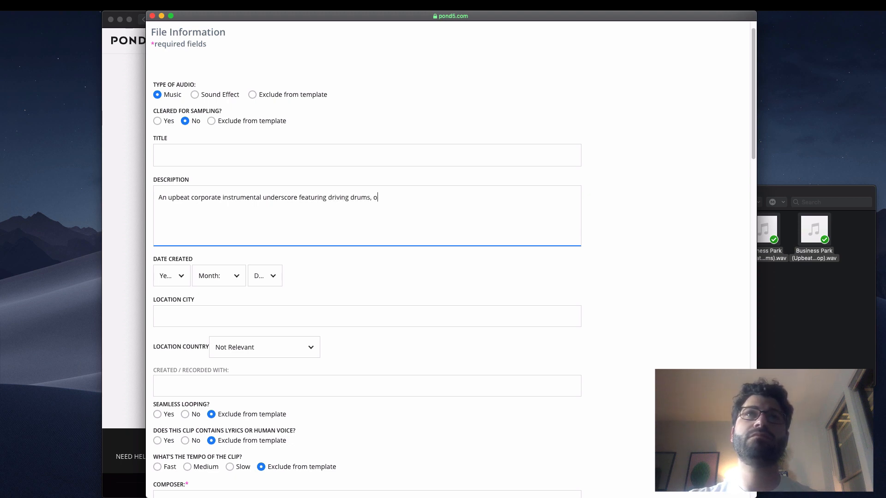
pyautogui.write('ptimistic')
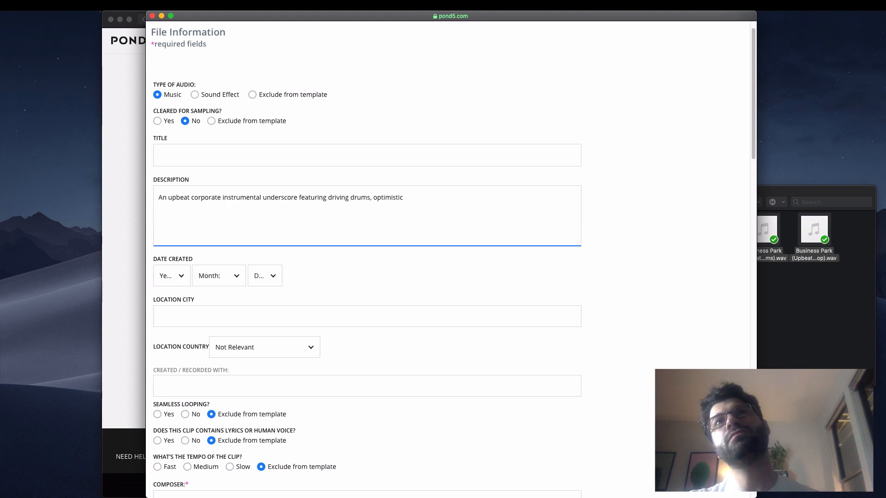
pyautogui.write(' guita')
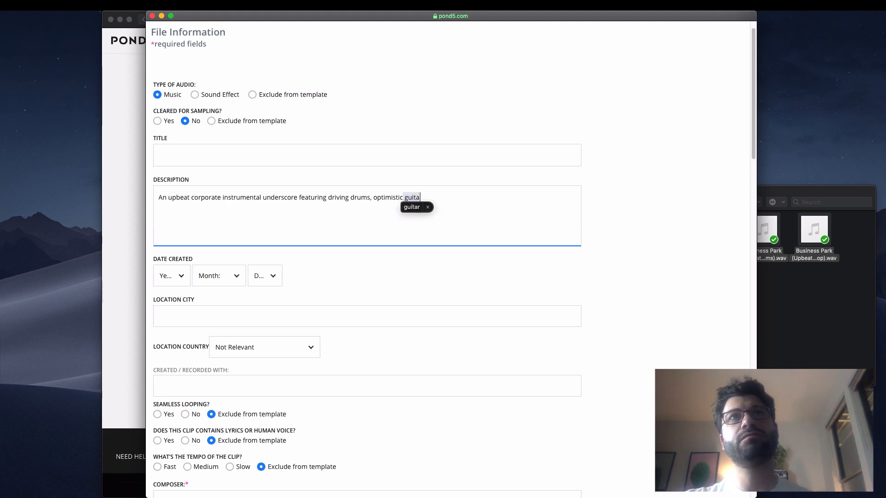
pyautogui.press('BackSpace')
pyautogui.press('BackSpace')
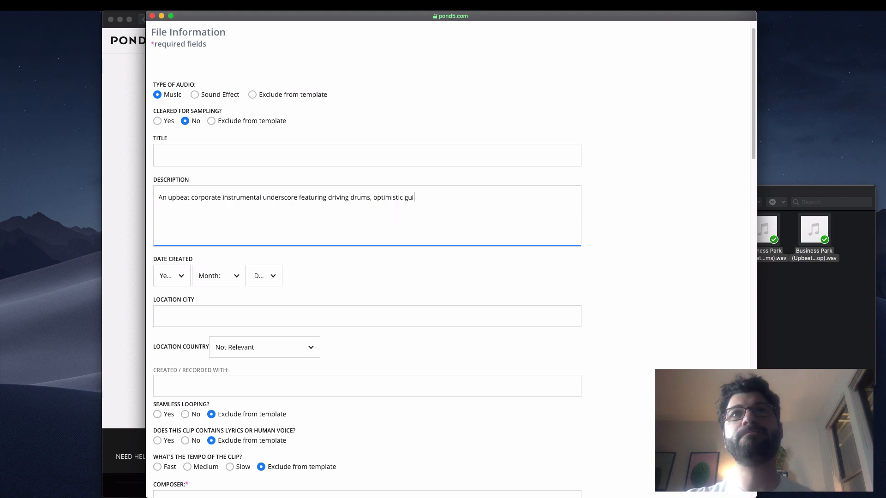
pyautogui.press('BackSpace')
pyautogui.write('al underscore featuring driving drums, optimistic')
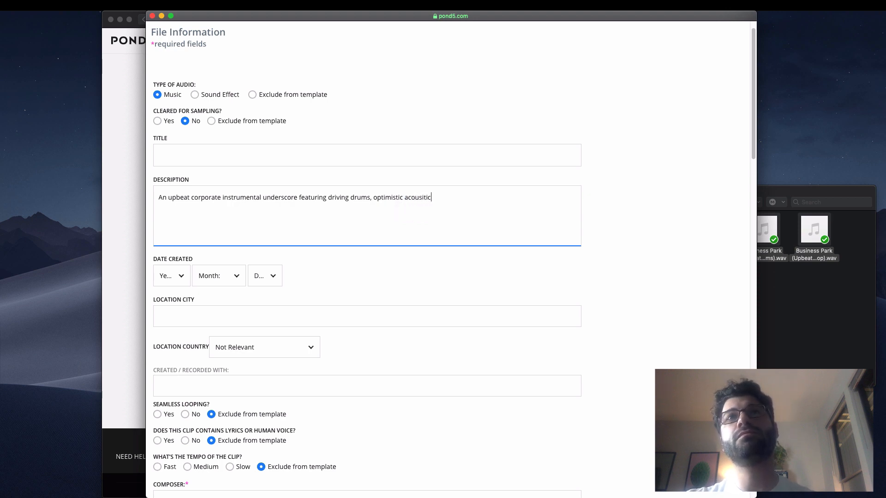
pyautogui.write(' acoustic guitars, a')
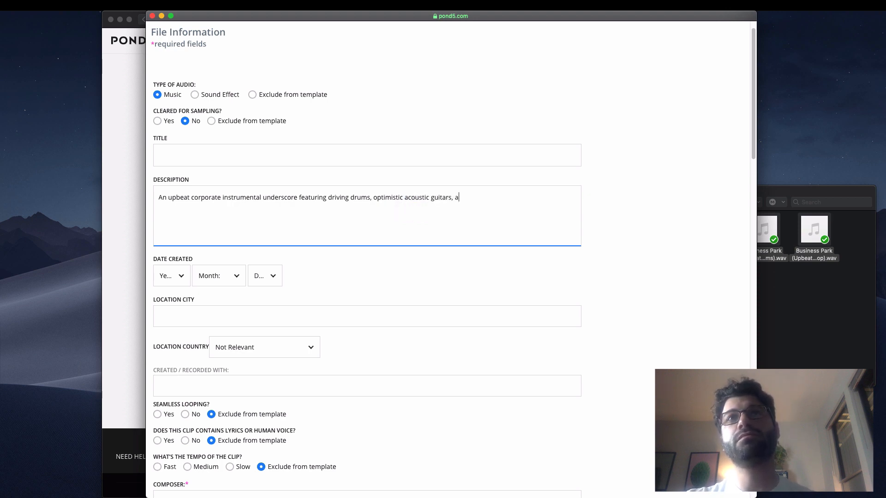
pyautogui.write('n')
pyautogui.write('d dela')
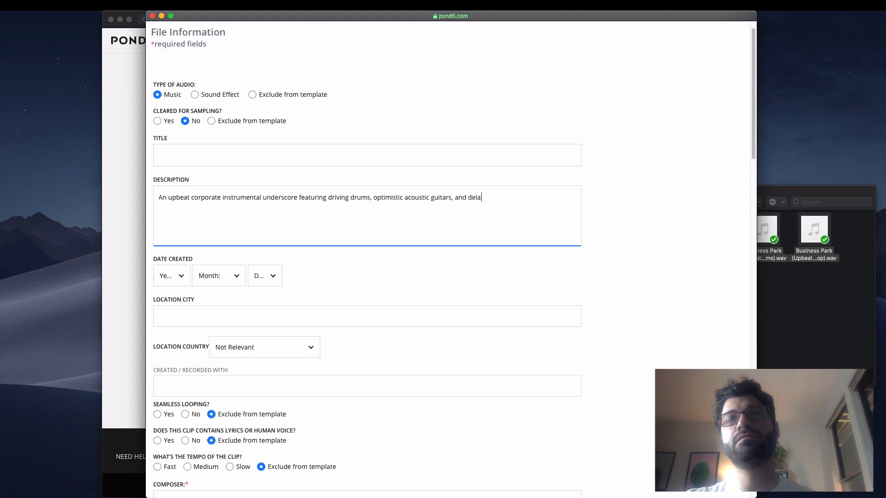
pyautogui.write('yed electric gu')
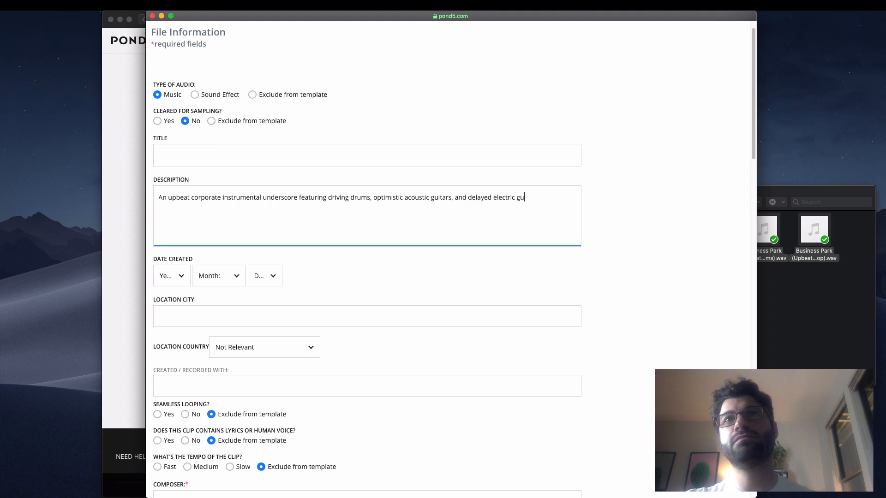
pyautogui.write('itars. Positiv')
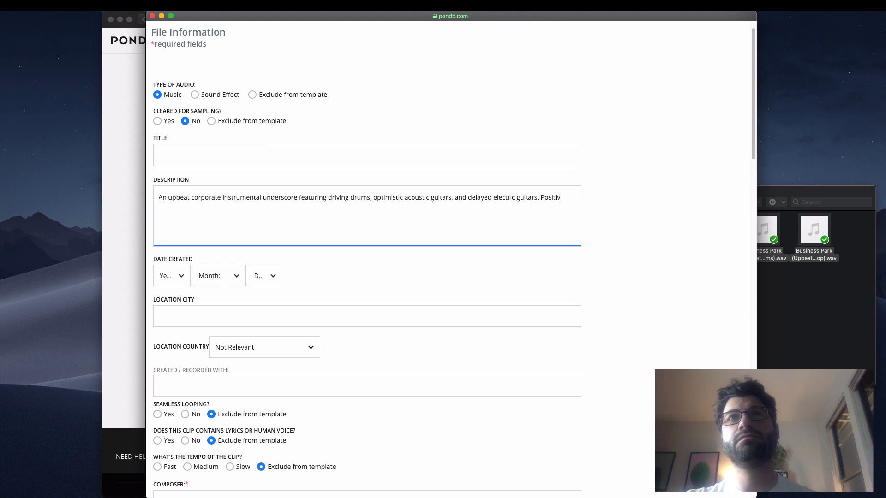
pyautogui.write('e and bouncy.')
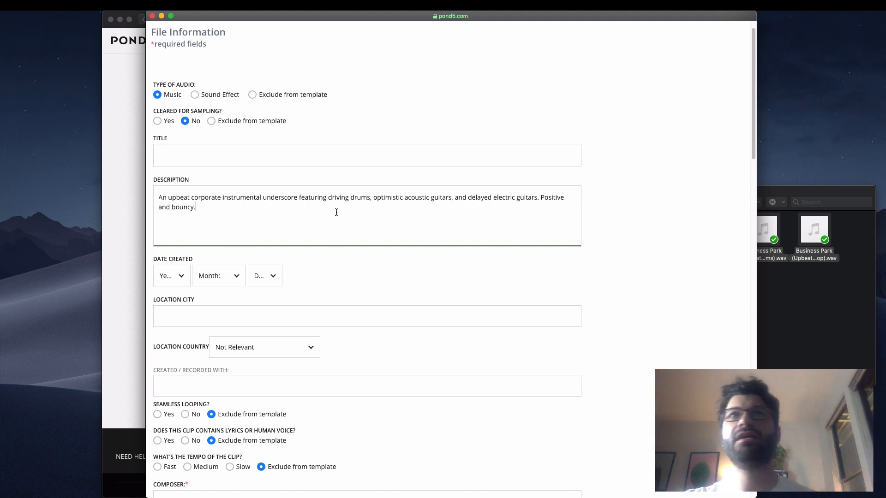
# - Set seamless looping to No, lyrics or human voice to No, and the clip's tempo to Medium
pyautogui.scroll(-2, 336, 212)
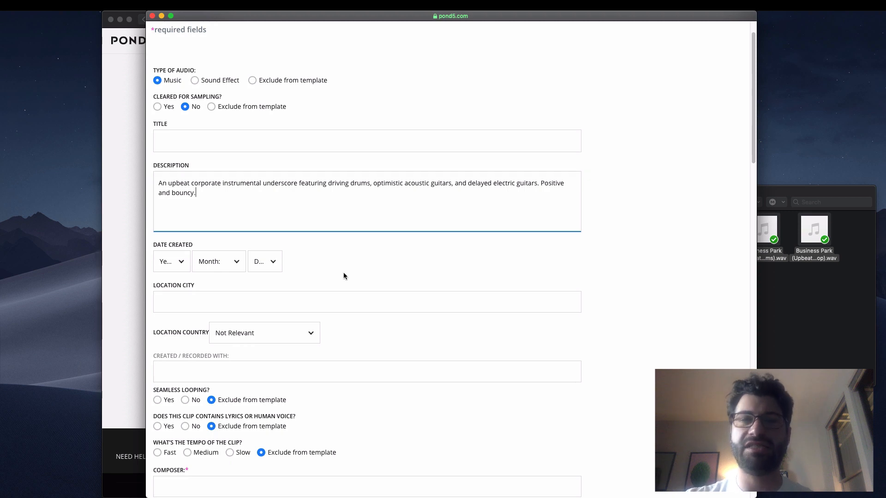
pyautogui.scroll(-5, 343, 275)
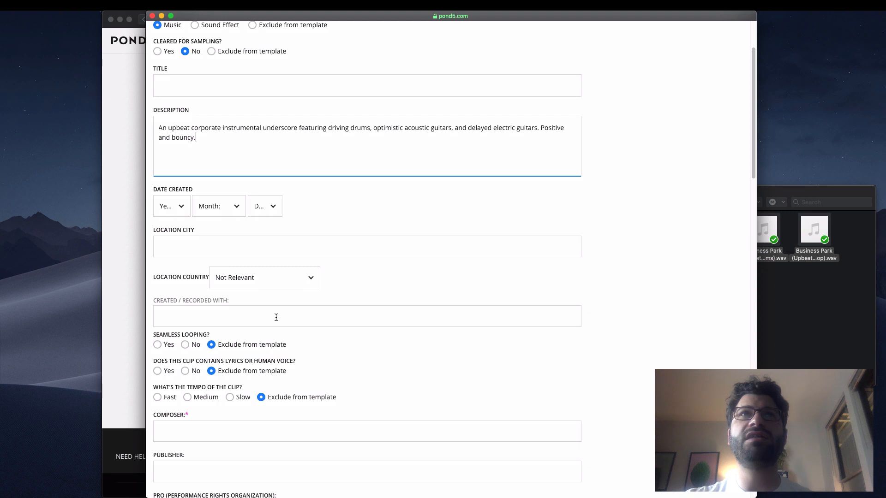
pyautogui.scroll(-3, 285, 326)
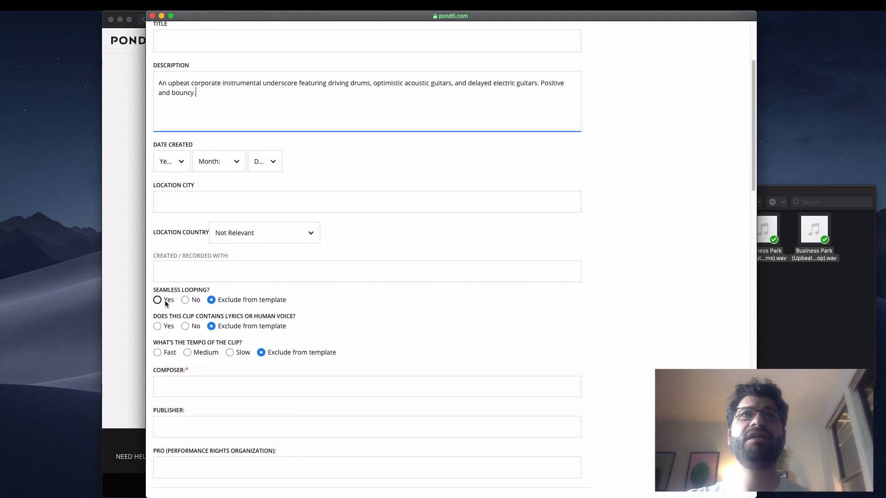
pyautogui.click(184, 300)
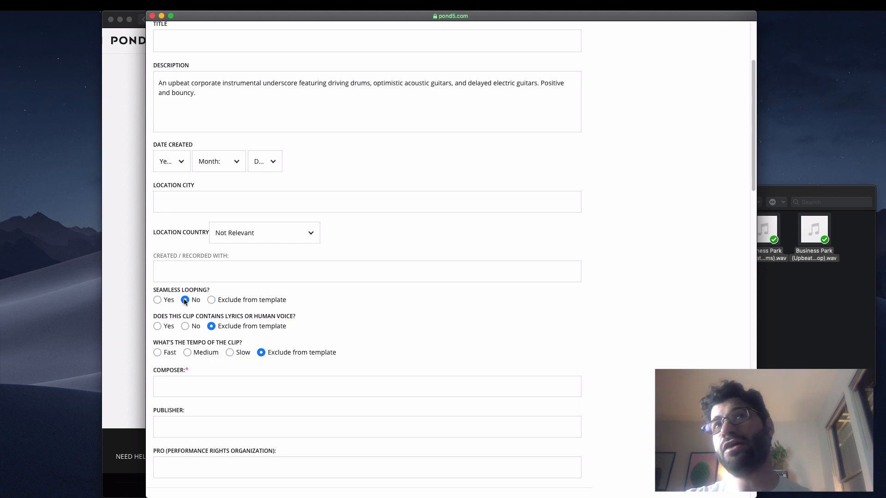
pyautogui.click(186, 327)
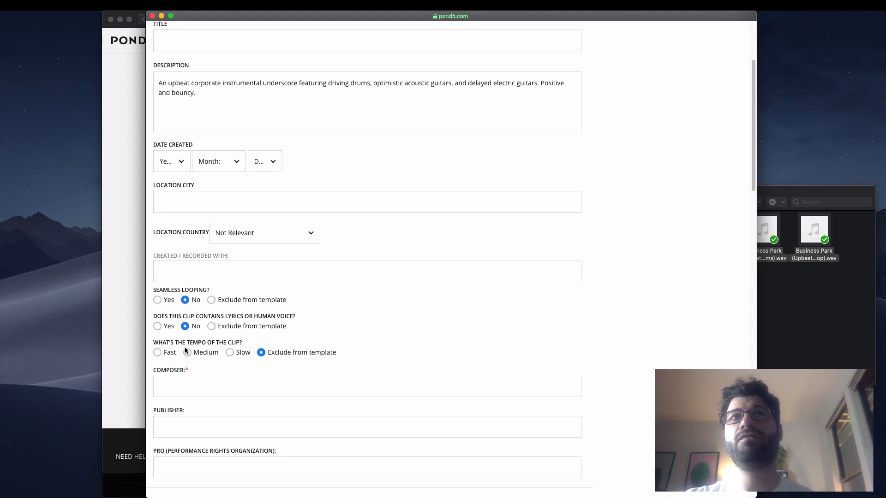
pyautogui.click(188, 353)
# - Enter the composer's full name and set the performance rights organization to BMI, leaving the publisher blank
pyautogui.click(193, 393)
pyautogui.scroll(-3, 193, 395)
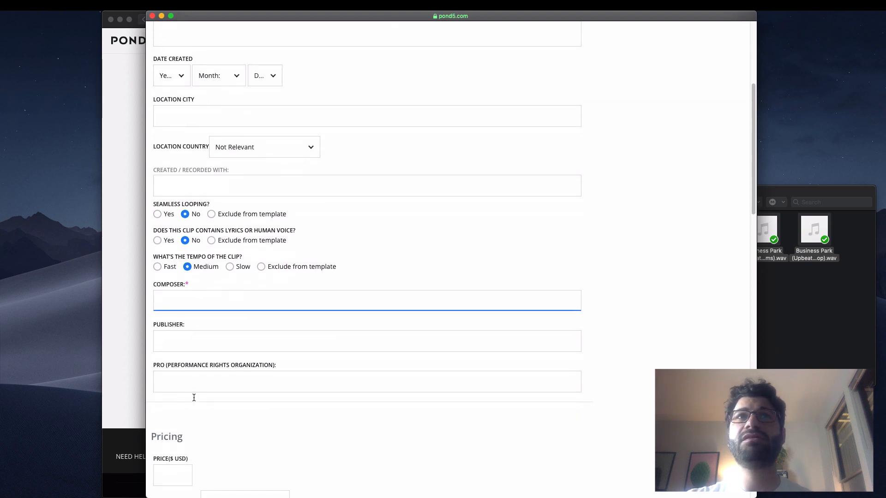
pyautogui.write('Evan Oxhorn')
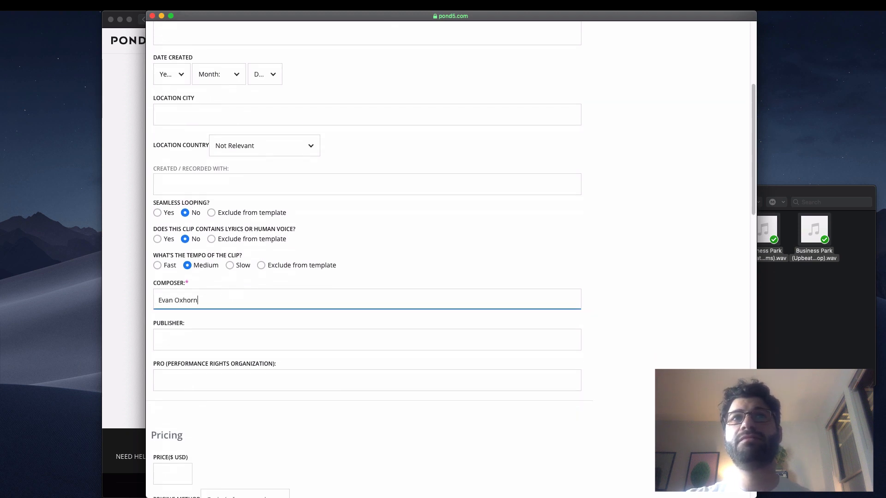
pyautogui.press('Tab')
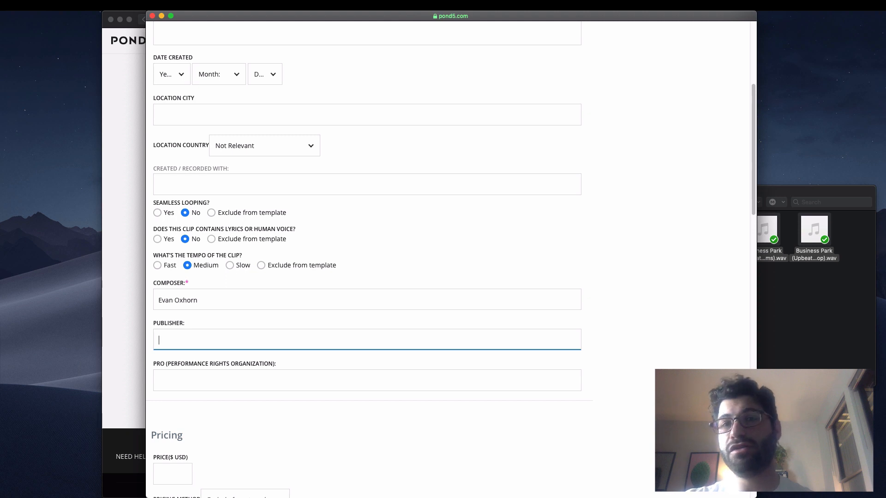
pyautogui.scroll(-2, 369, 267)
pyautogui.click(206, 342)
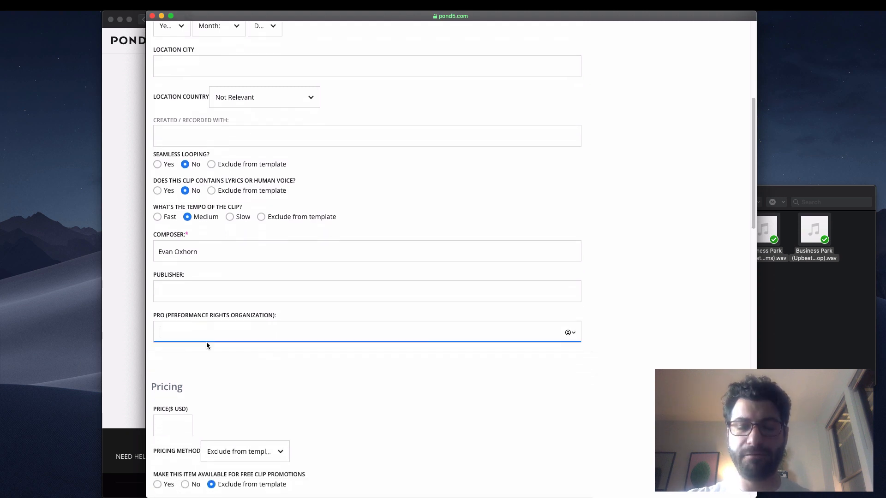
pyautogui.write('BMI')
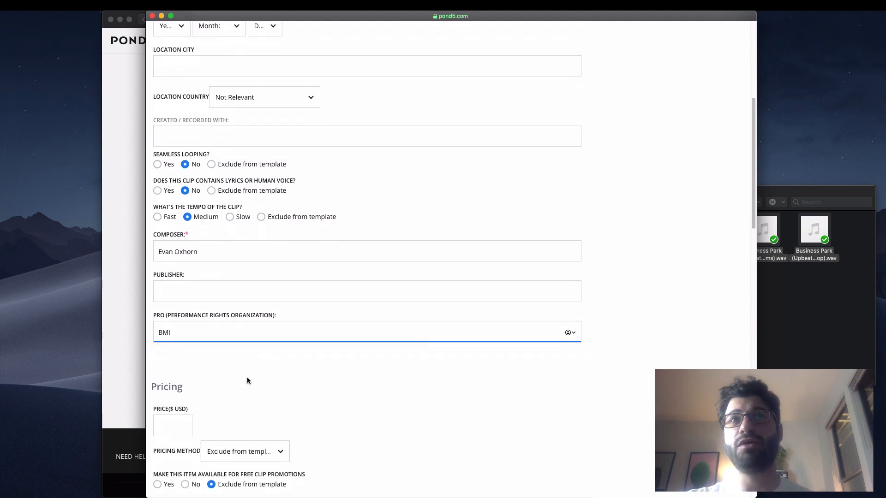
# - Choose manual pricing with a price of 40 USD and set availability for free clip promotions to No
pyautogui.scroll(-3, 248, 377)
pyautogui.click(187, 356)
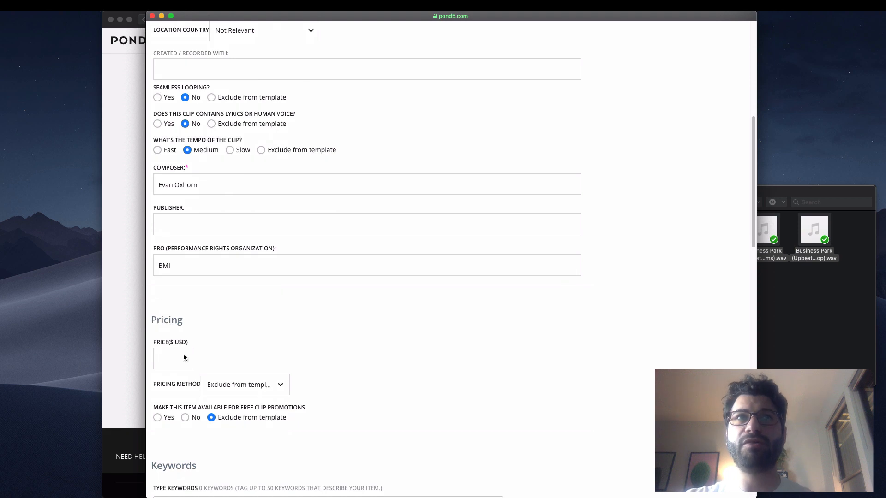
pyautogui.click(240, 380)
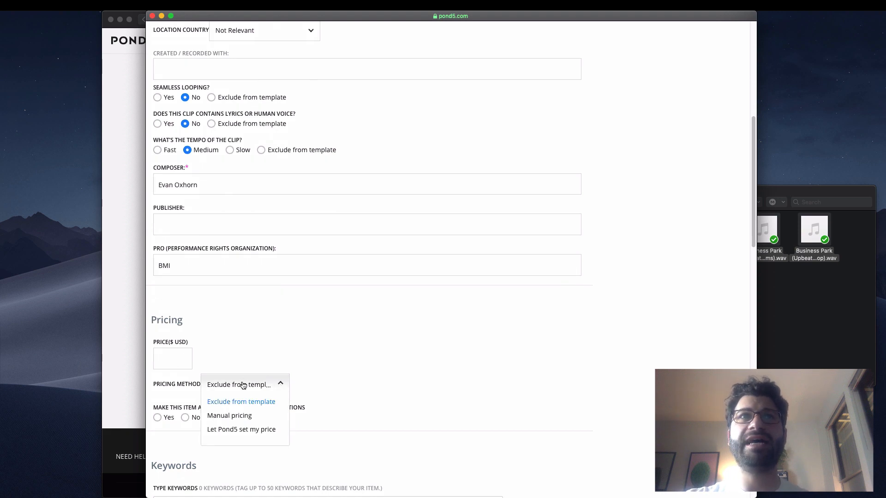
pyautogui.click(248, 418)
pyautogui.click(169, 363)
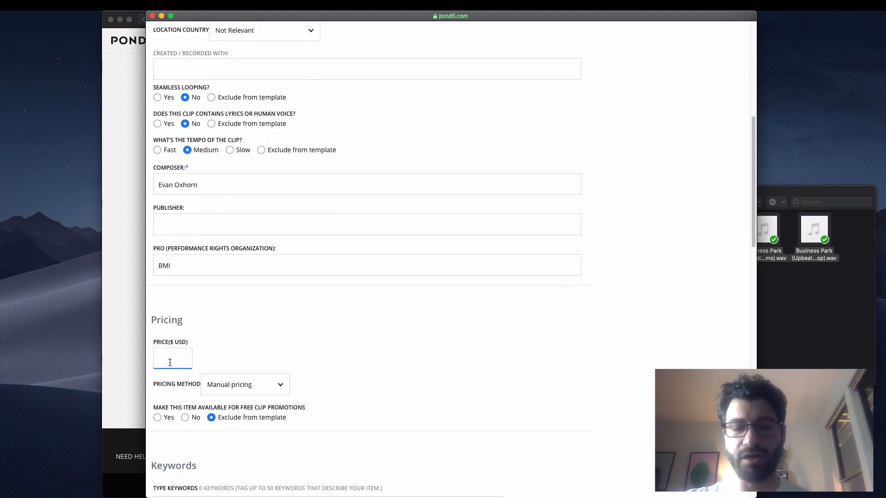
pyautogui.write('40')
pyautogui.click(355, 335)
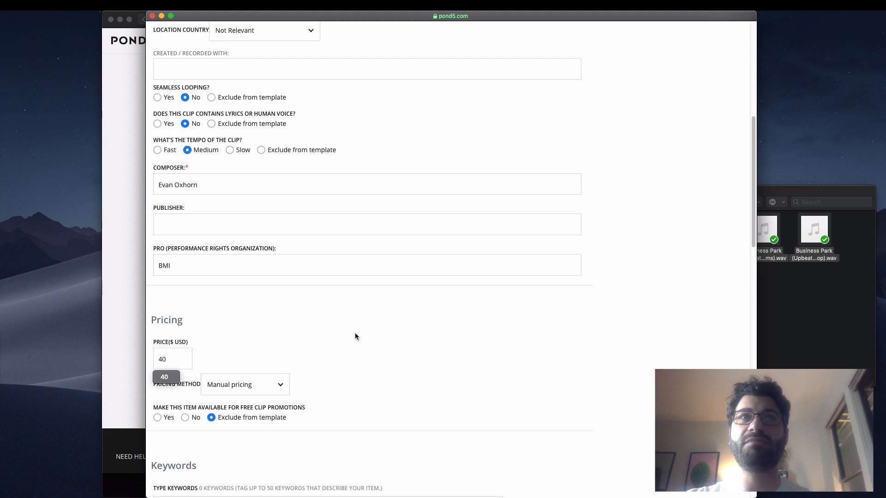
pyautogui.scroll(-4, 356, 336)
pyautogui.scroll(-1, 356, 336)
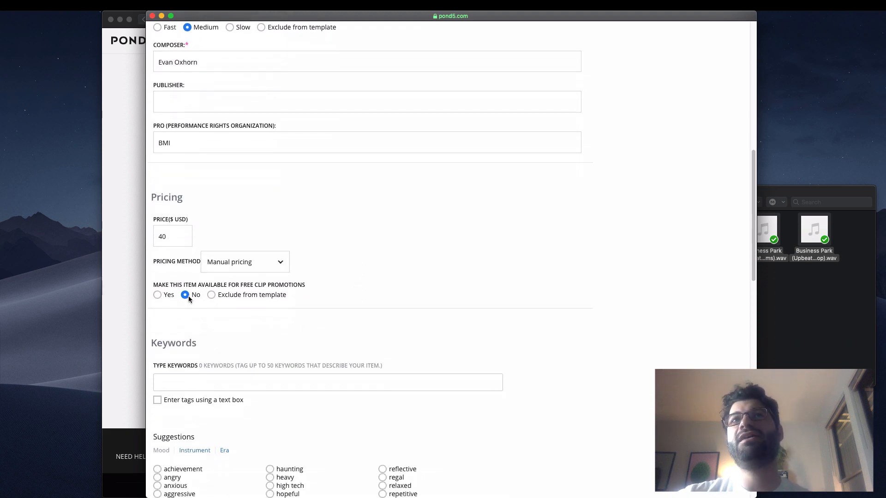
# - Add the keywords "corporate", "corporate music", "corporate presentation" and "corporate video"
pyautogui.scroll(-4, 188, 296)
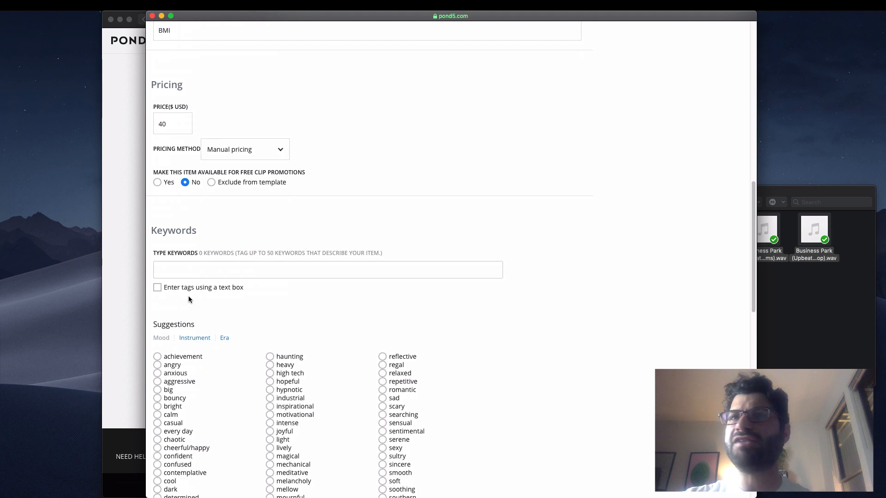
pyautogui.scroll(-2, 189, 298)
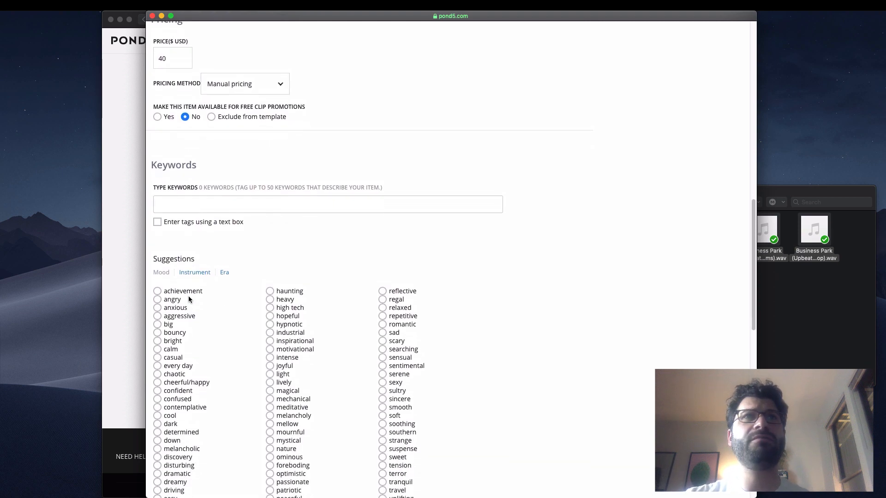
pyautogui.scroll(-3, 243, 278)
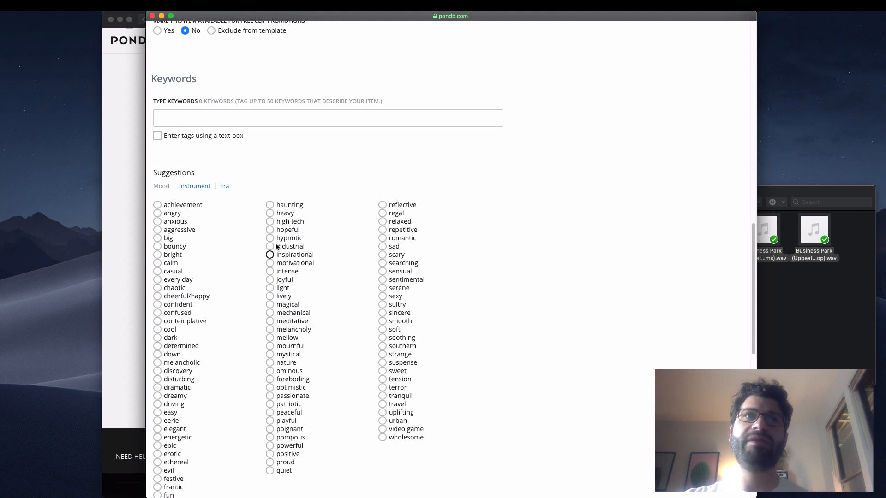
pyautogui.scroll(-1, 368, 300)
pyautogui.scroll(1, 368, 301)
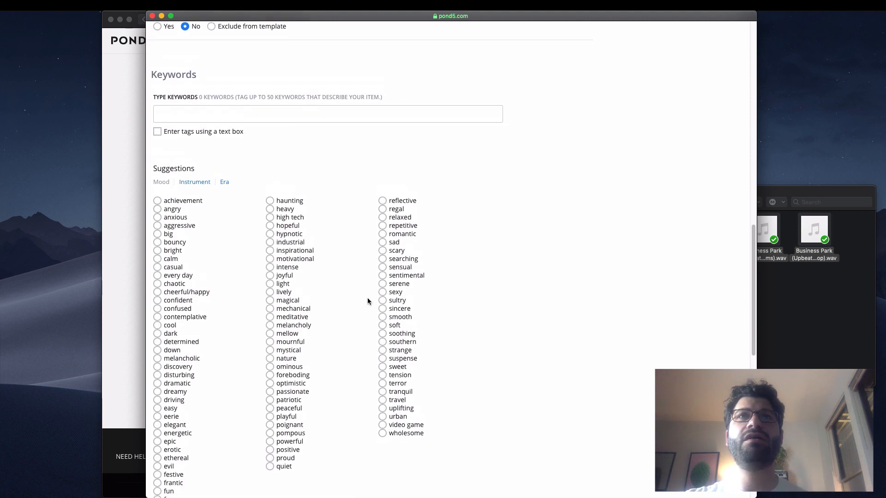
pyautogui.scroll(1, 242, 211)
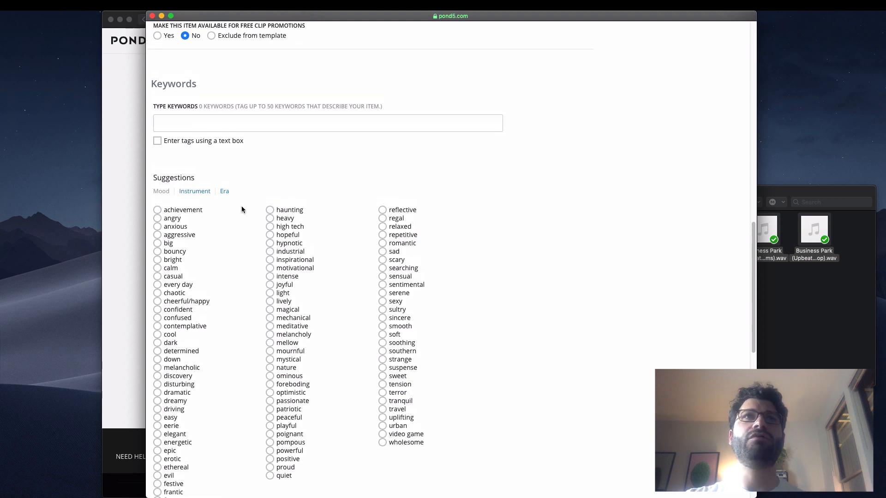
pyautogui.click(261, 129)
pyautogui.write('corpo')
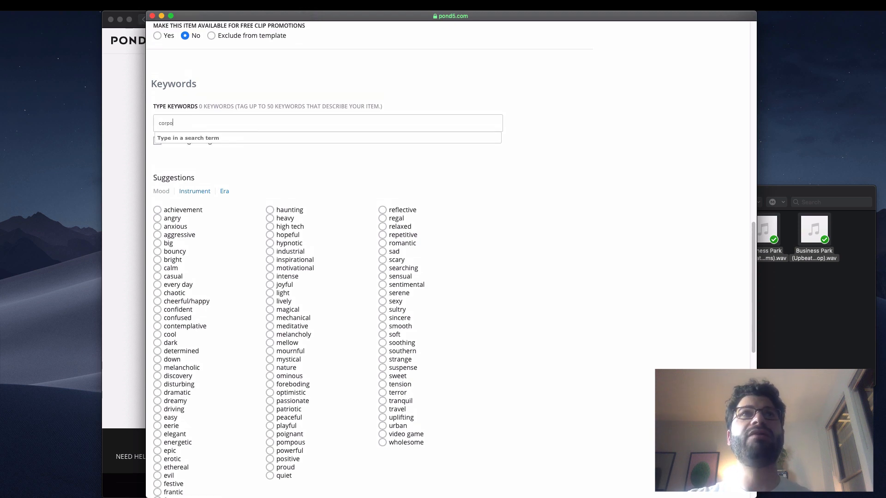
pyautogui.write('rate')
pyautogui.press('Return')
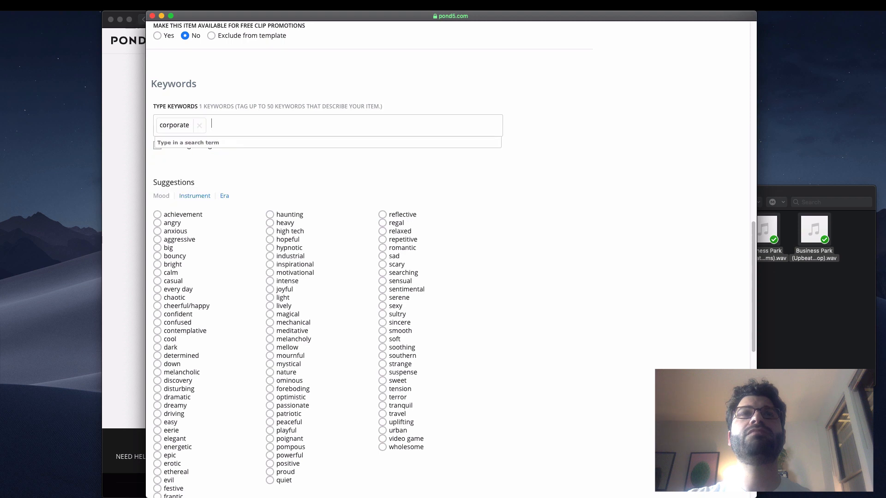
pyautogui.write('corpora')
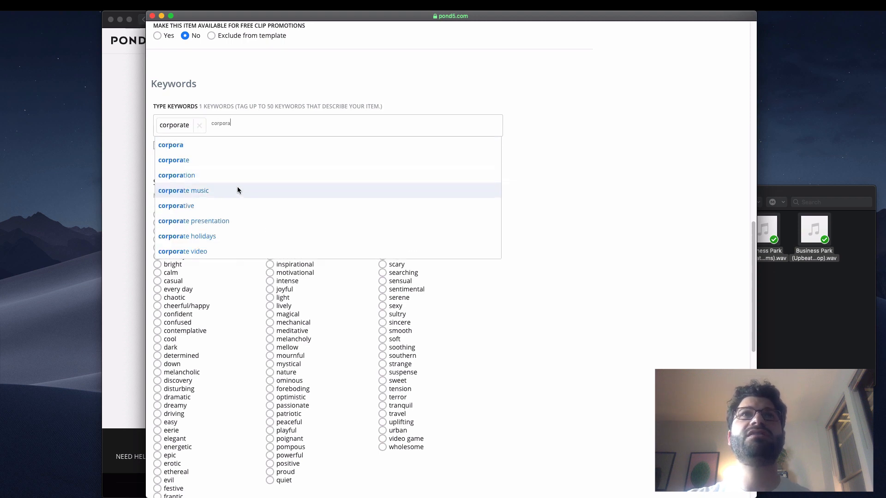
pyautogui.click(237, 190)
pyautogui.write('corpo')
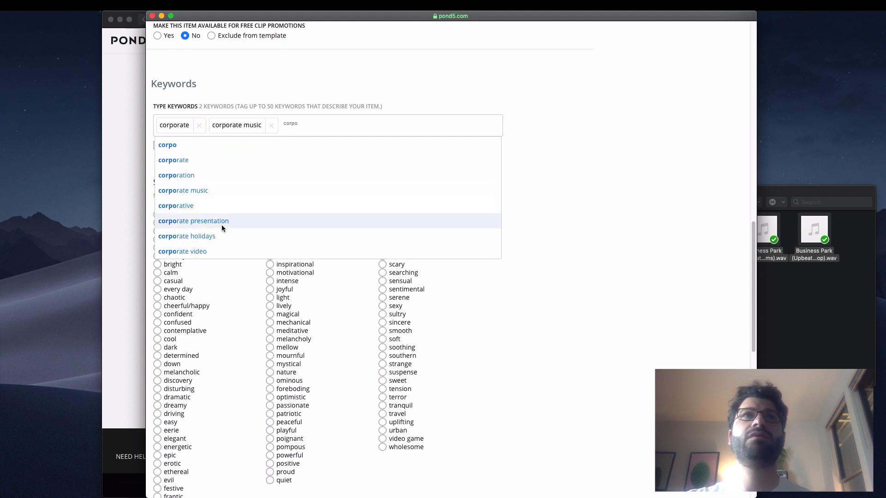
pyautogui.click(219, 223)
pyautogui.write('corpora')
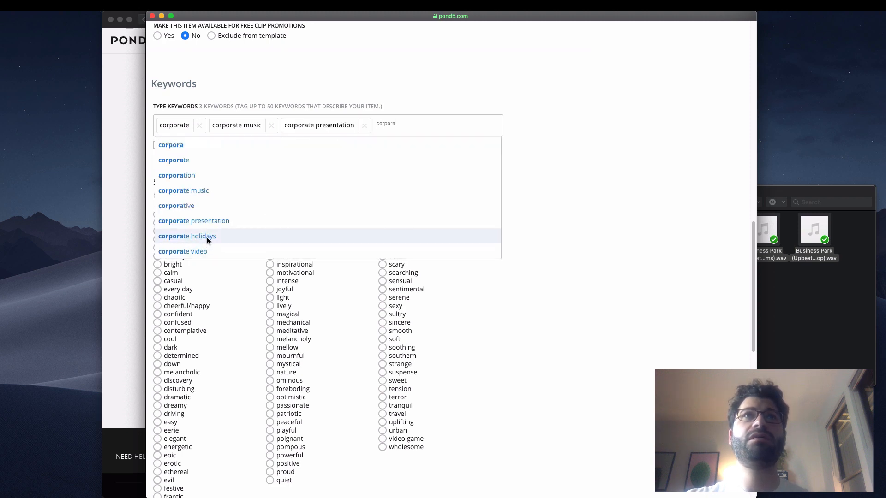
pyautogui.click(208, 251)
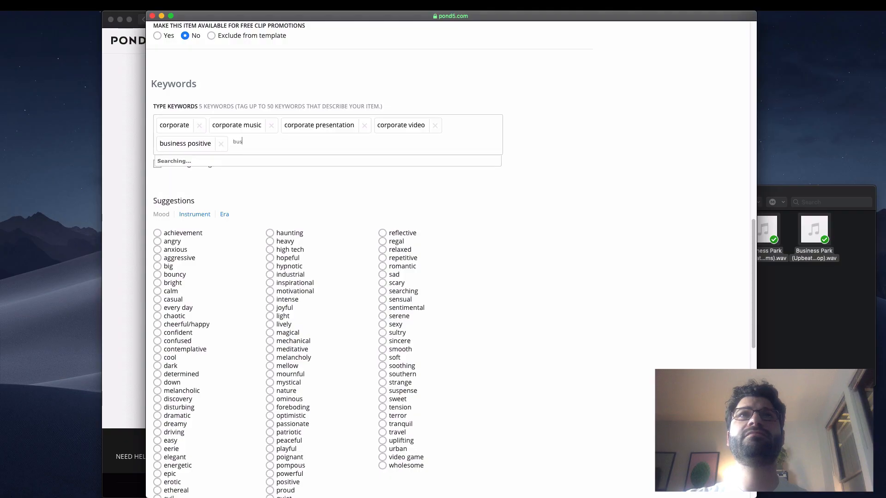
# - Add the keywords "business", "motivational" and "empowering"
pyautogui.write('ness')
pyautogui.click(179, 164)
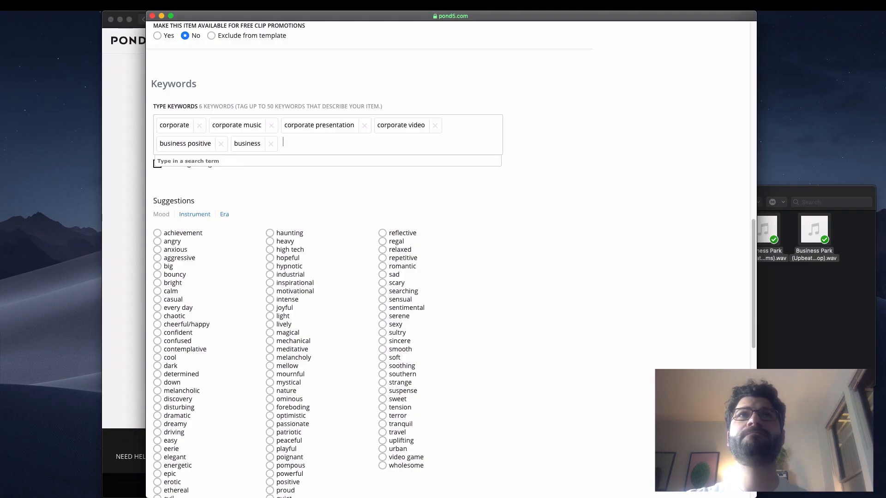
pyautogui.write('mo')
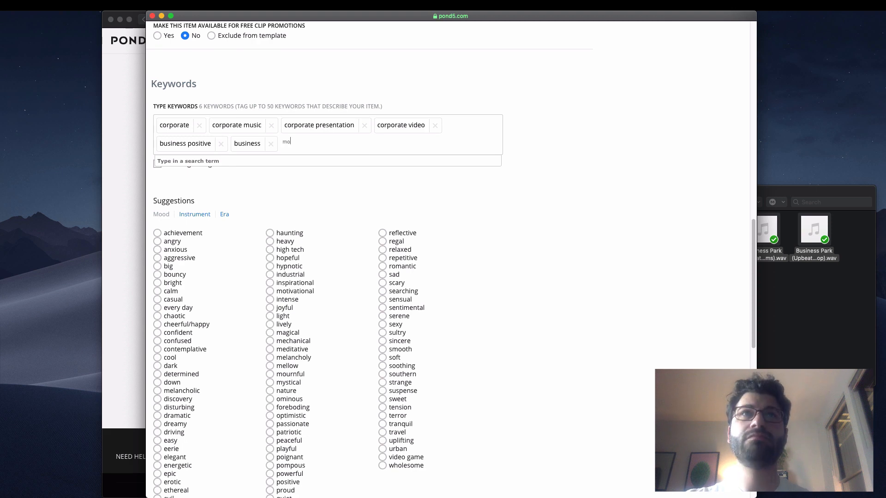
pyautogui.write('tivational')
pyautogui.press('Return')
pyautogui.write('empowering')
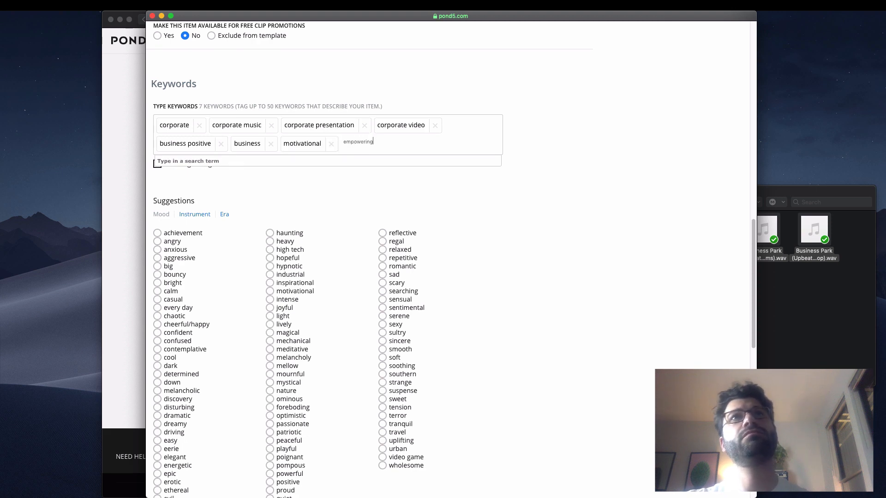
pyautogui.press('Return')
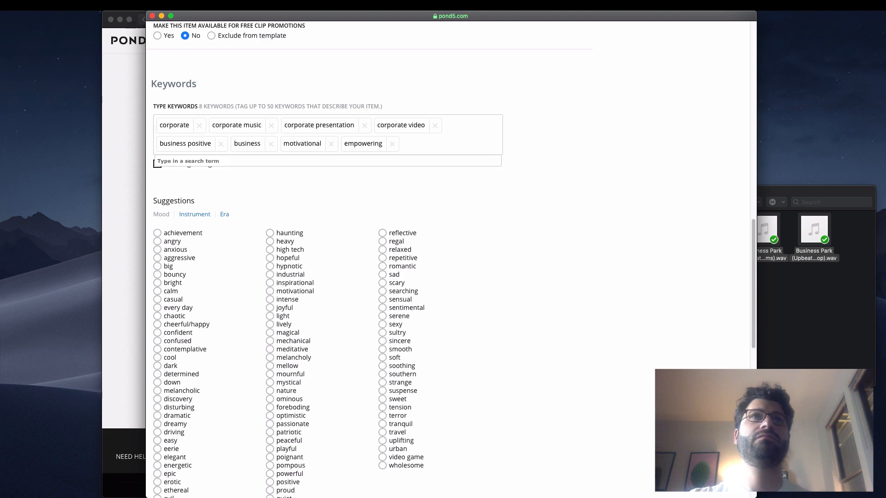
# - Select the suggested mood keywords achievement, bouncy, bright and calm
pyautogui.scroll(-2, 225, 225)
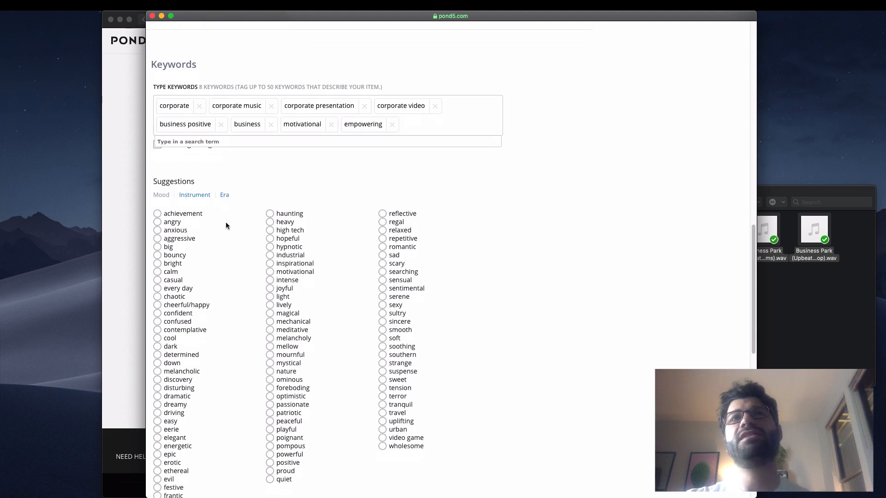
pyautogui.click(175, 216)
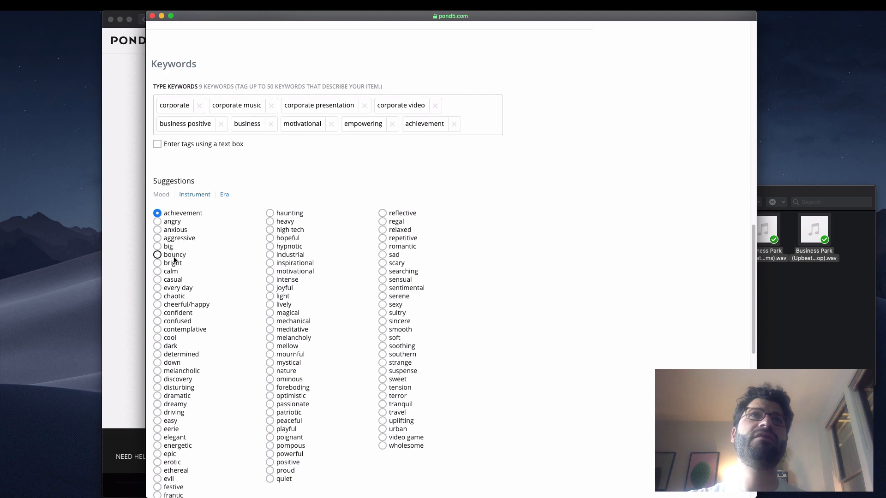
pyautogui.click(174, 257)
pyautogui.click(176, 282)
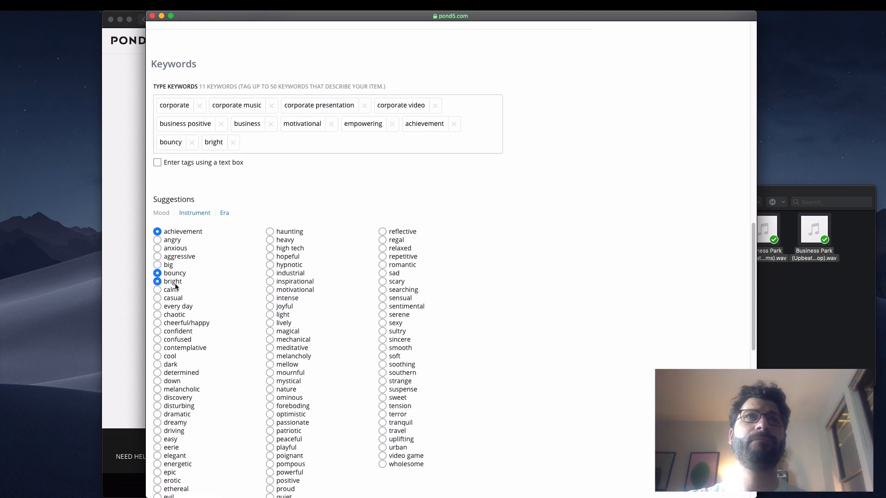
pyautogui.click(174, 292)
# - Select the suggested mood keywords confident, cheerful/happy, easy and happy
pyautogui.scroll(-2, 174, 294)
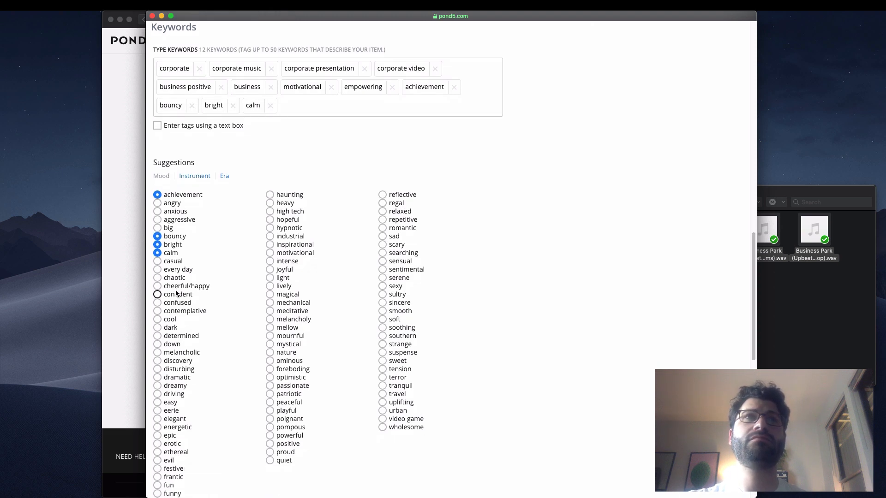
pyautogui.click(177, 294)
pyautogui.click(179, 287)
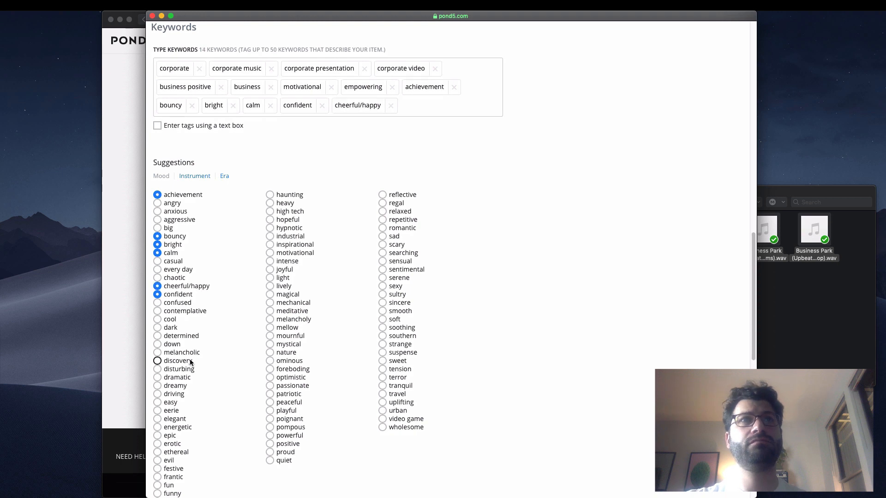
pyautogui.click(181, 404)
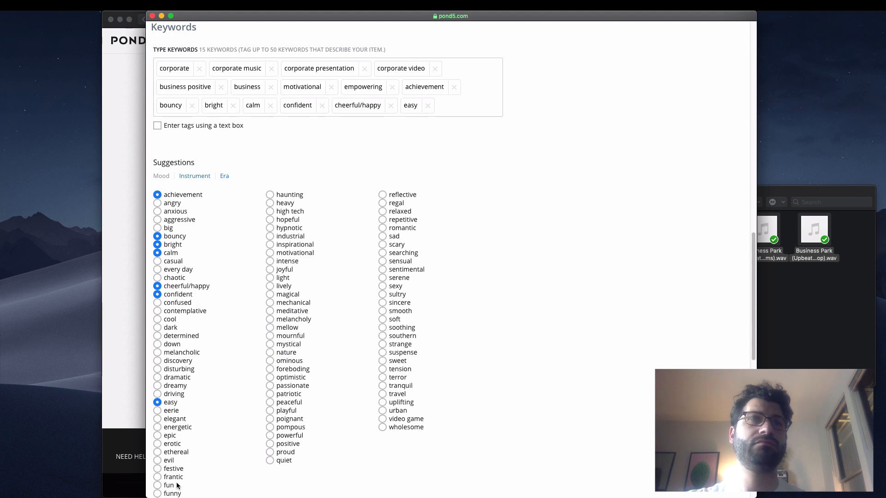
pyautogui.scroll(-3, 176, 486)
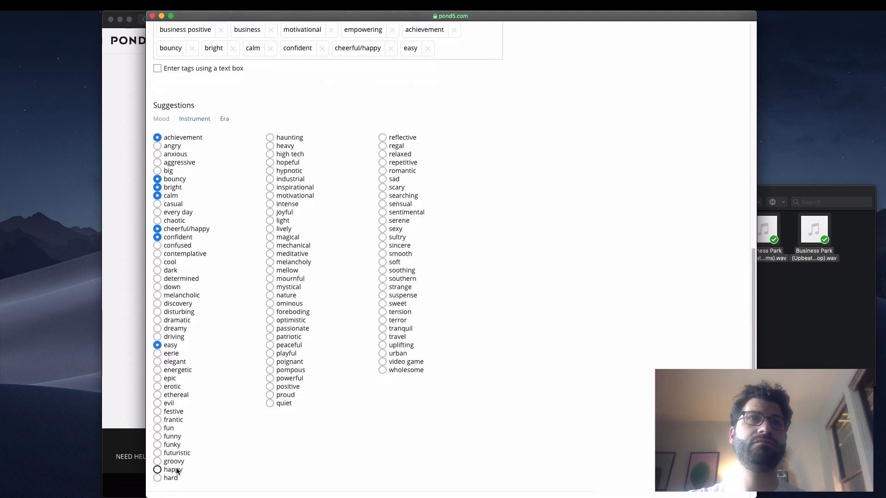
pyautogui.scroll(2, 225, 400)
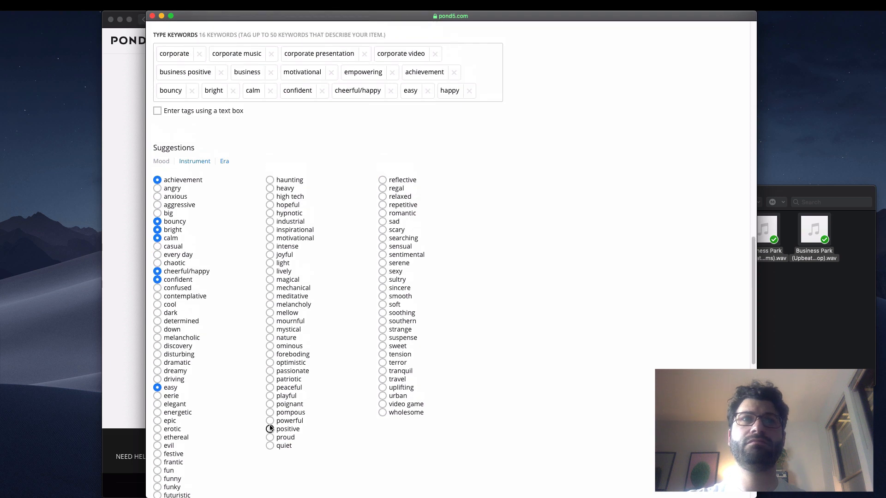
# - Select the suggested mood keywords positive, passionate, mellow, joyful, inspirational, motivational, uplifting and wholesome
pyautogui.click(269, 429)
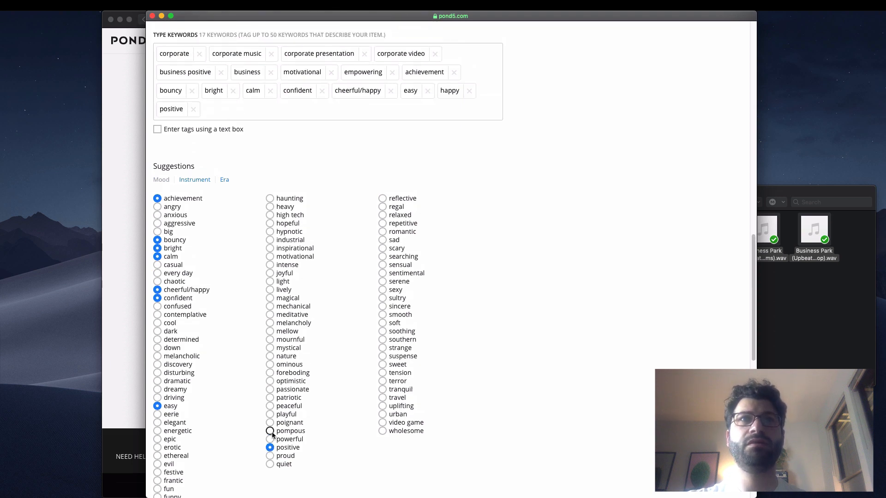
pyautogui.click(270, 389)
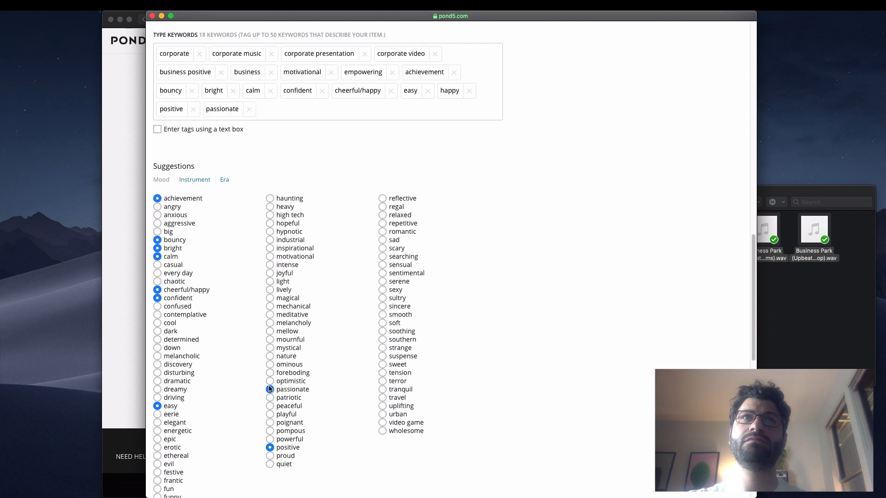
pyautogui.click(270, 332)
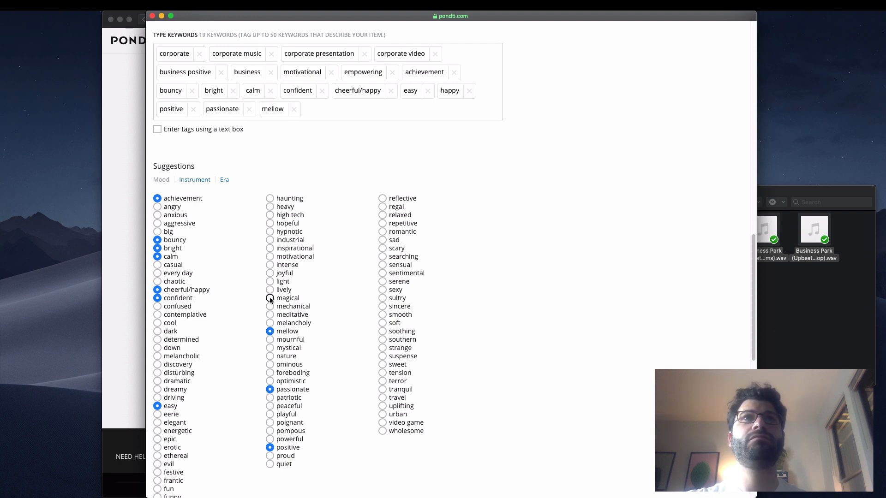
pyautogui.click(270, 273)
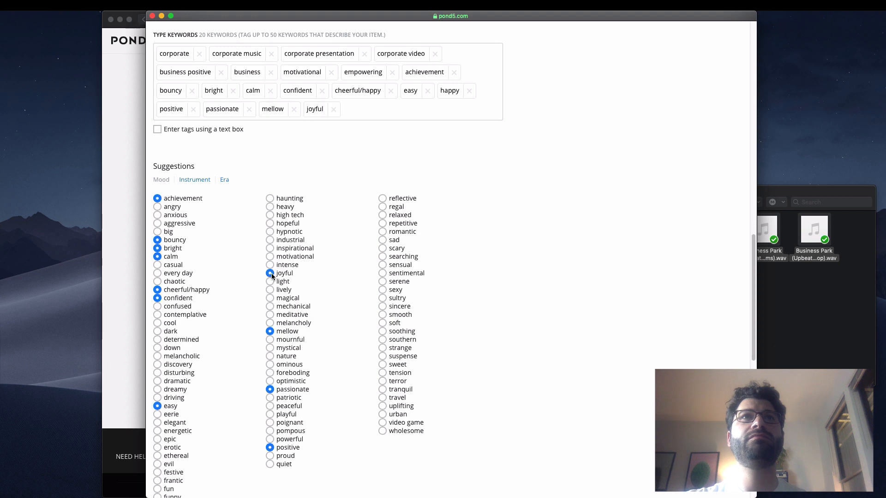
pyautogui.click(271, 249)
pyautogui.click(271, 256)
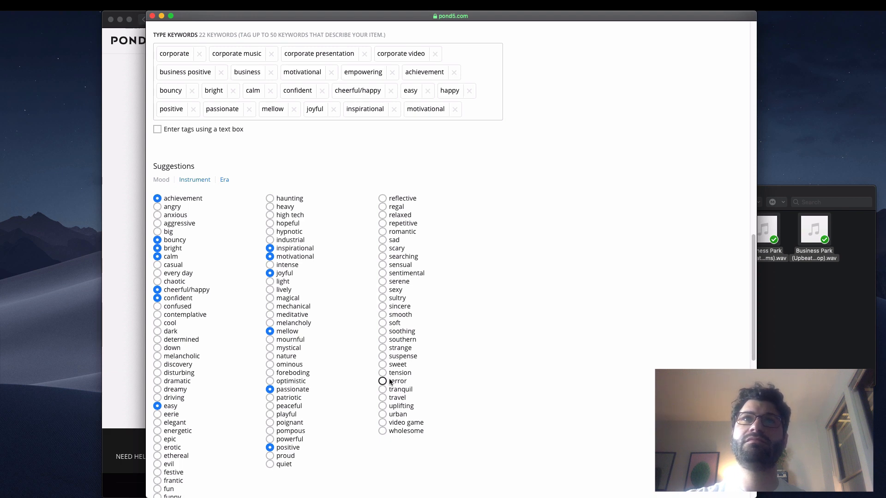
pyautogui.click(392, 406)
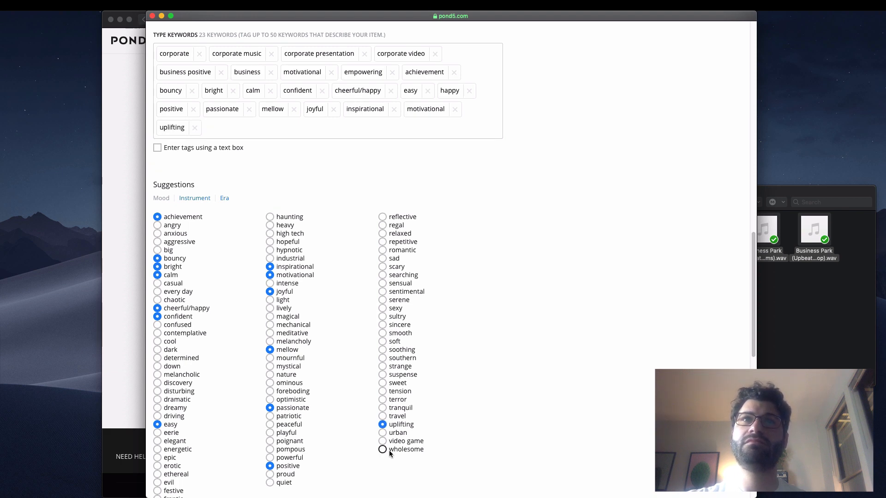
pyautogui.click(389, 451)
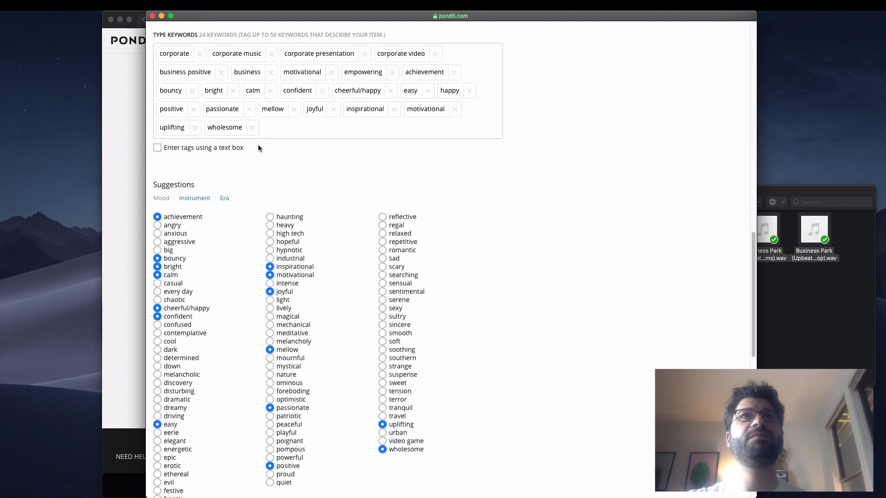
# - Add the custom instrument keywords "acoustic guitar" and "electric guitar" to the keyword list
pyautogui.click(287, 126)
pyautogui.write('acoustic guitar')
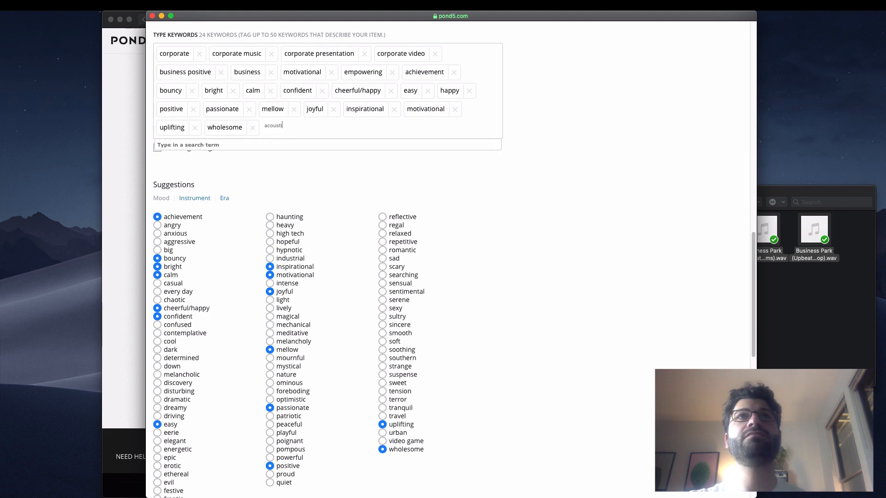
pyautogui.press('Return')
pyautogui.write('electr')
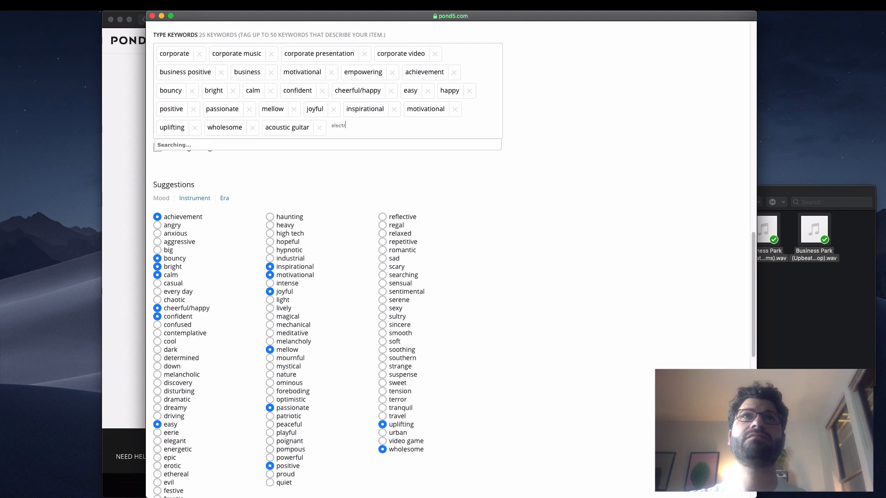
pyautogui.write('ic guitar')
pyautogui.press('Return')
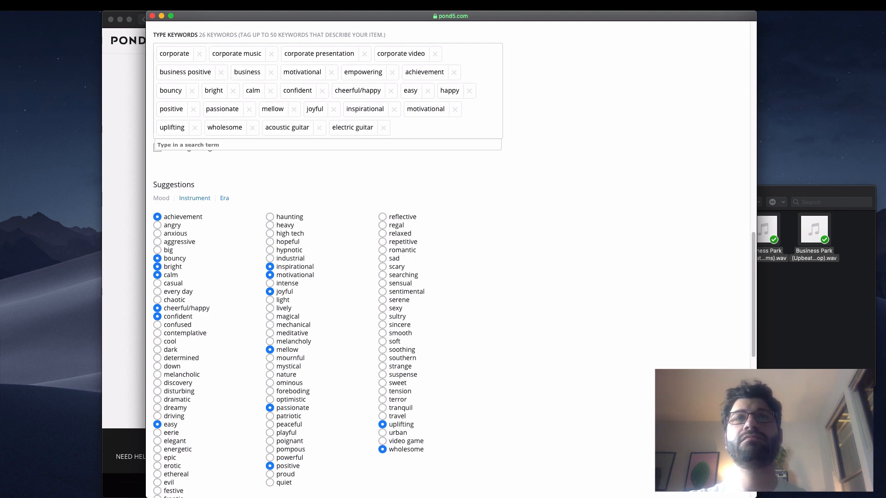
# - Add the custom instrument keywords "drums", "bells" and "piano" to the keyword list
pyautogui.write('drums')
pyautogui.press('Return')
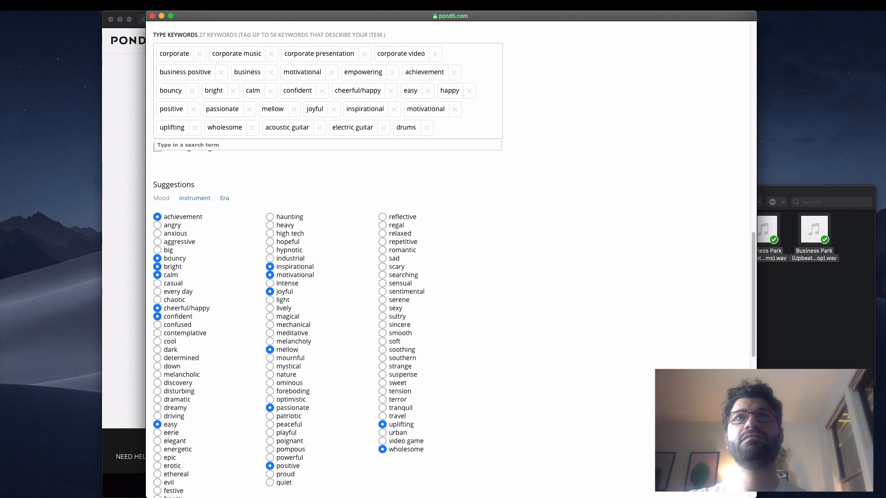
pyautogui.write('bel')
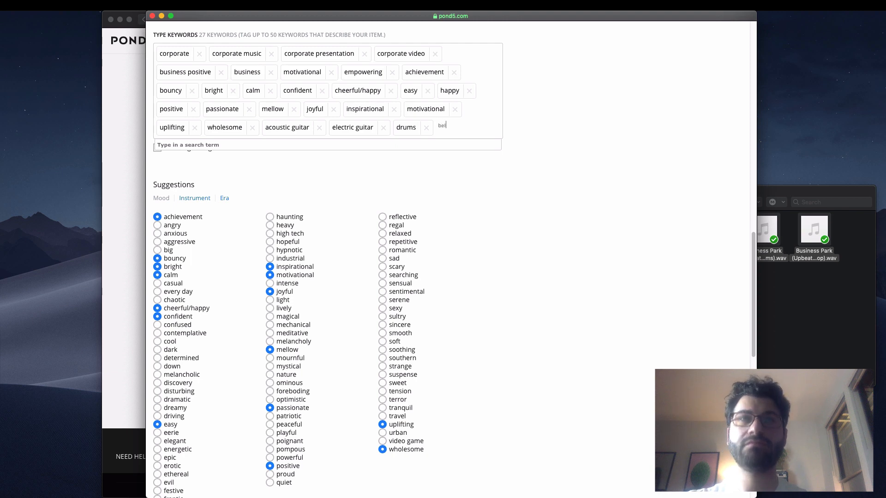
pyautogui.write('ls')
pyautogui.press('Return')
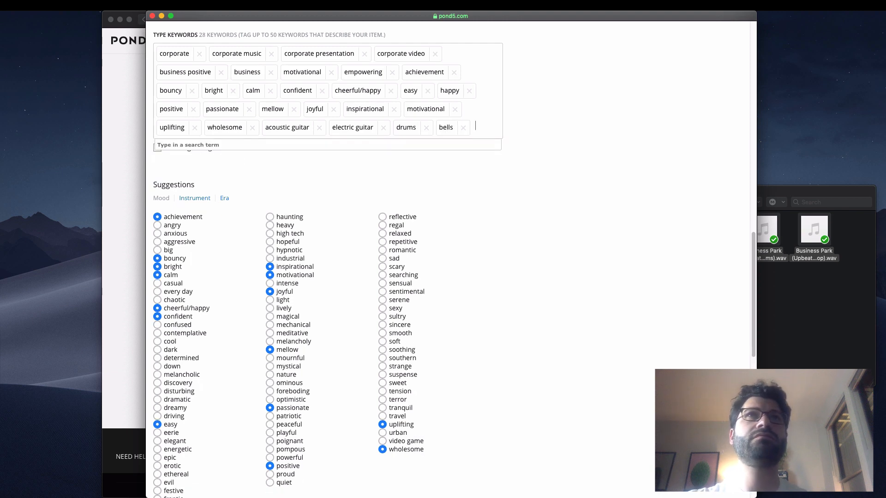
pyautogui.write('p')
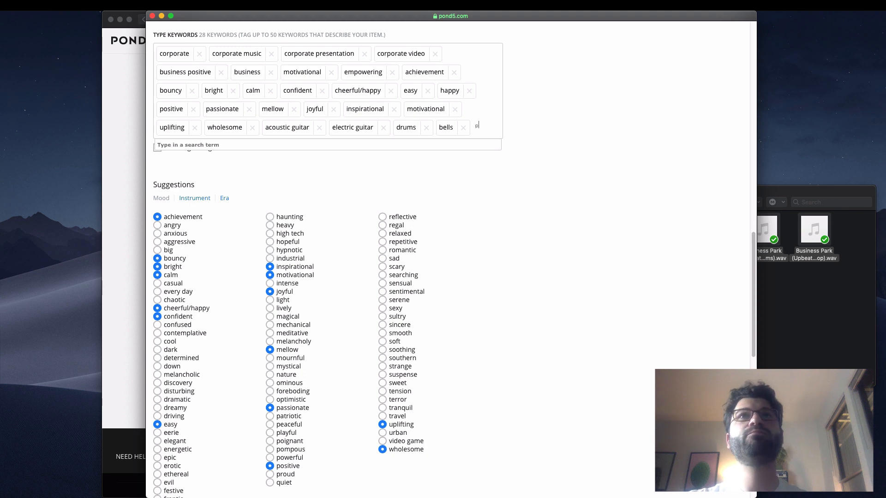
pyautogui.write('iano')
pyautogui.press('Return')
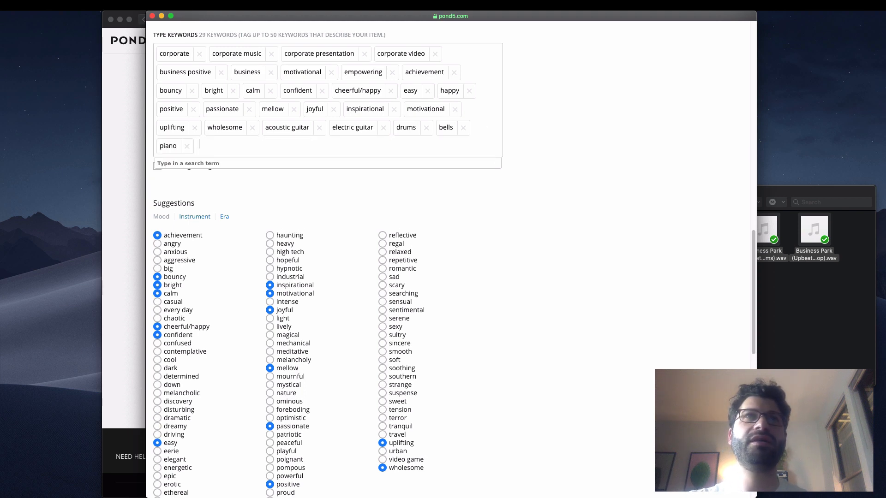
pyautogui.click(235, 203)
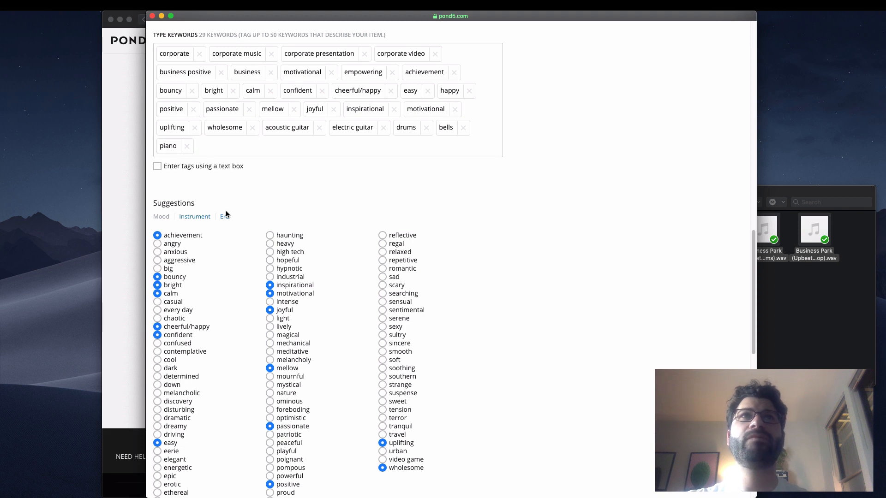
# - Add the custom style keywords "modern" and "pop" to the keyword list
pyautogui.click(231, 154)
pyautogui.write('modern')
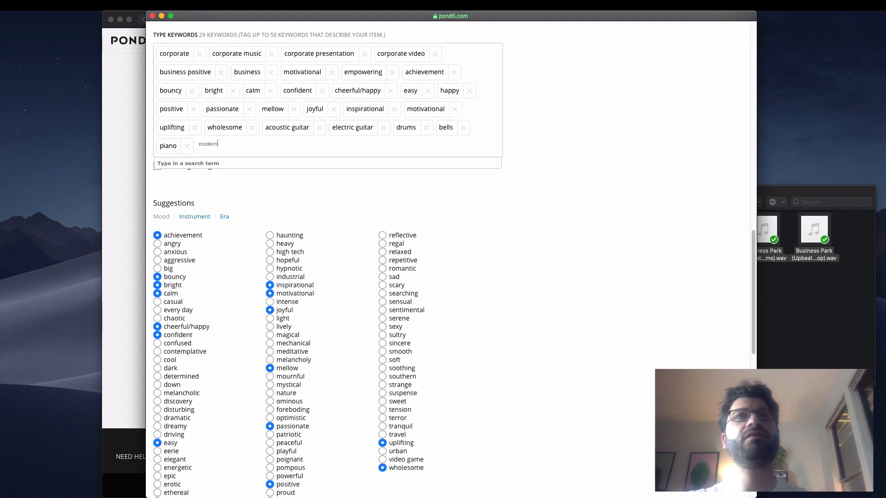
pyautogui.press('Return')
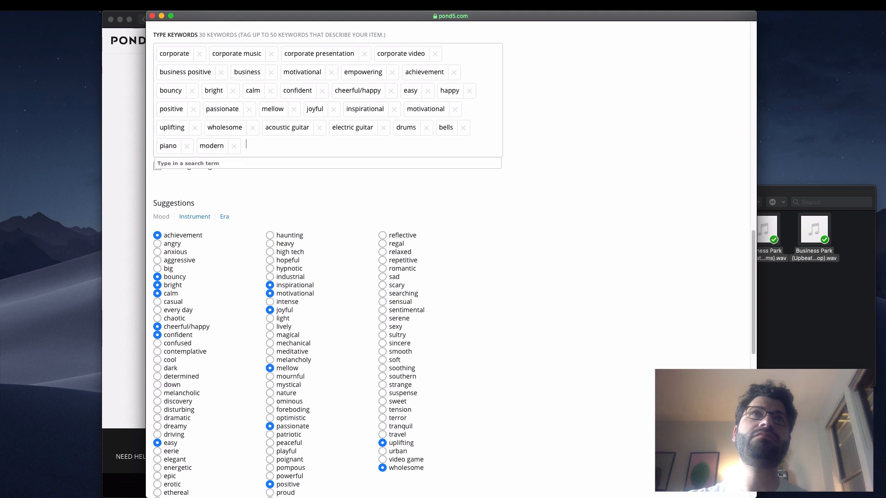
pyautogui.write('pop')
pyautogui.press('Return')
# - Add the custom usage keywords "background music", "underscore", "presentation" and "podcast" to the keyword list
pyautogui.write('backg')
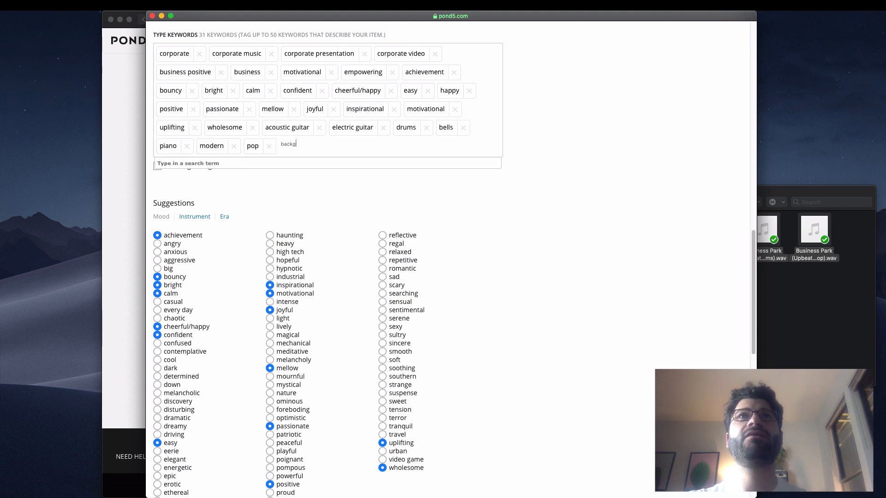
pyautogui.write('round music')
pyautogui.press('Return')
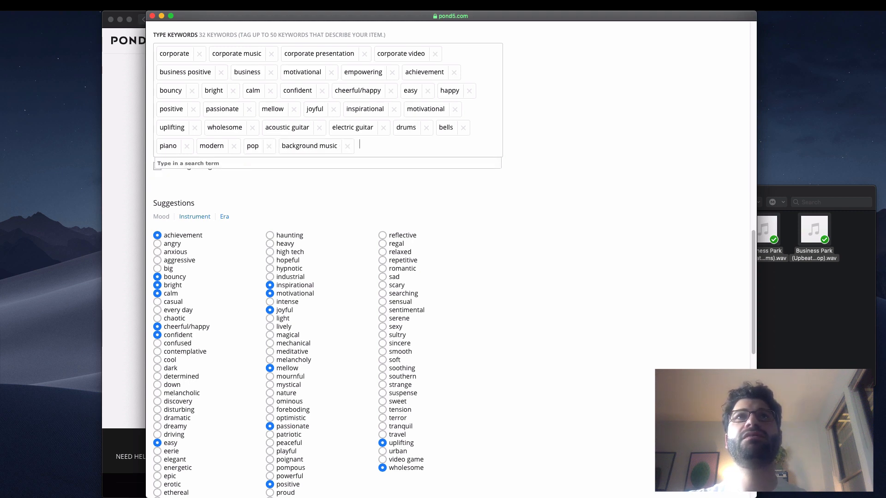
pyautogui.write('underscore')
pyautogui.press('Return')
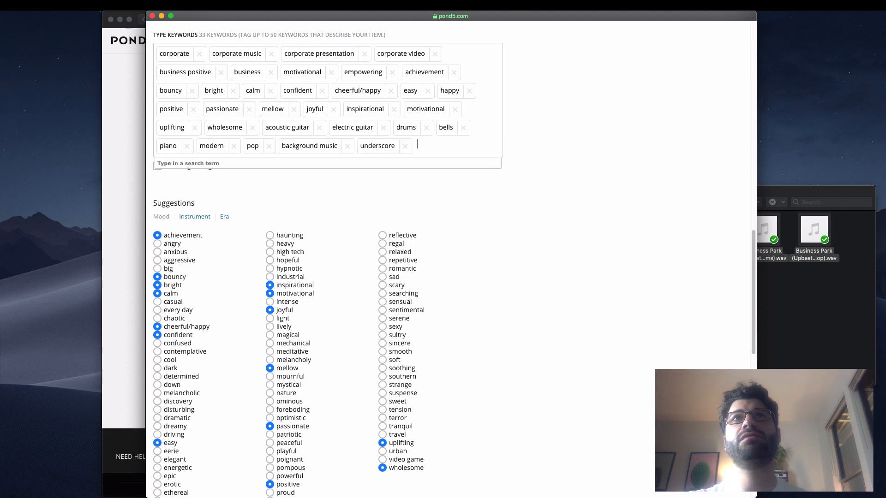
pyautogui.write('presentation')
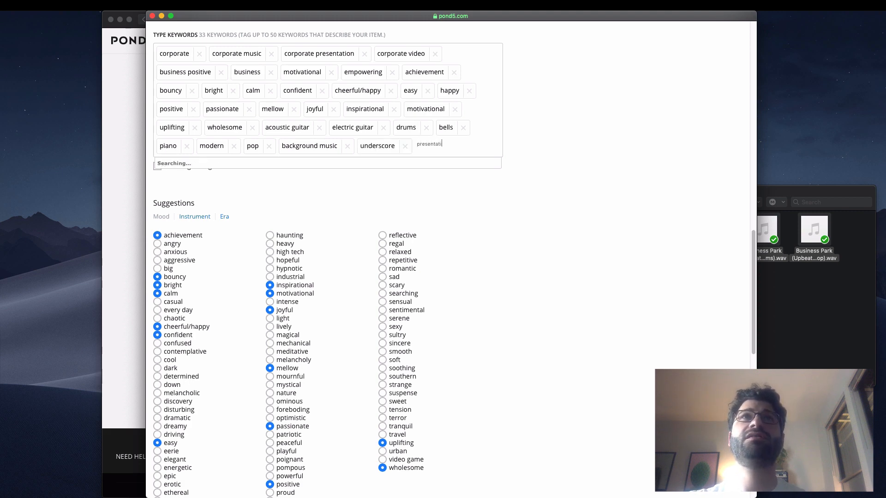
pyautogui.press('Return')
pyautogui.write('podcast')
pyautogui.press('Return')
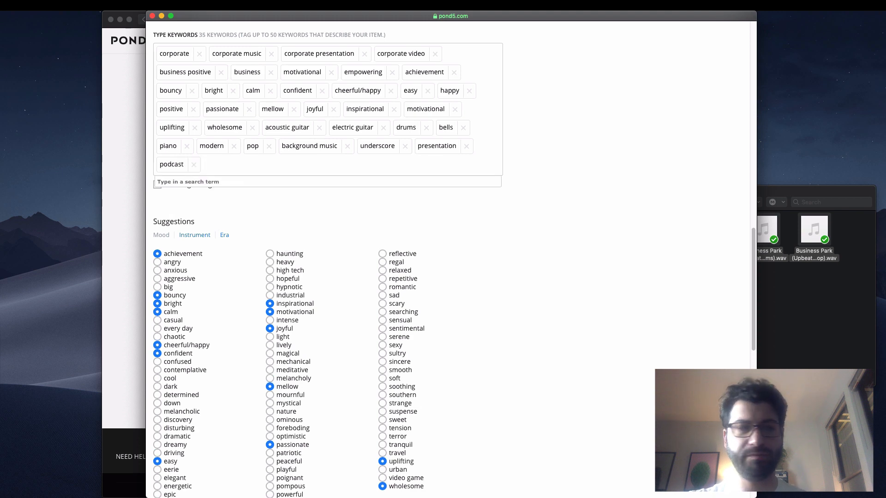
# - Add the keywords "motivated", "inspired" and "growth", plus "confident" from the autocomplete matches
pyautogui.write('motivated')
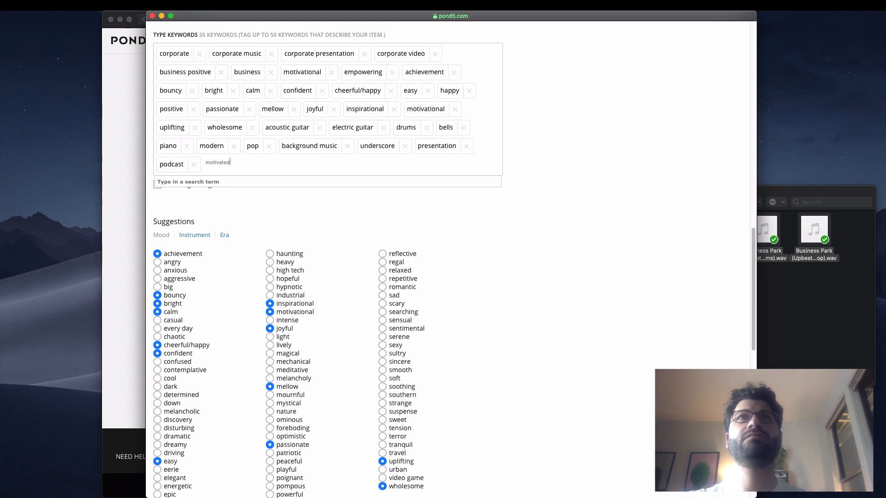
pyautogui.press('Return')
pyautogui.write('inspired')
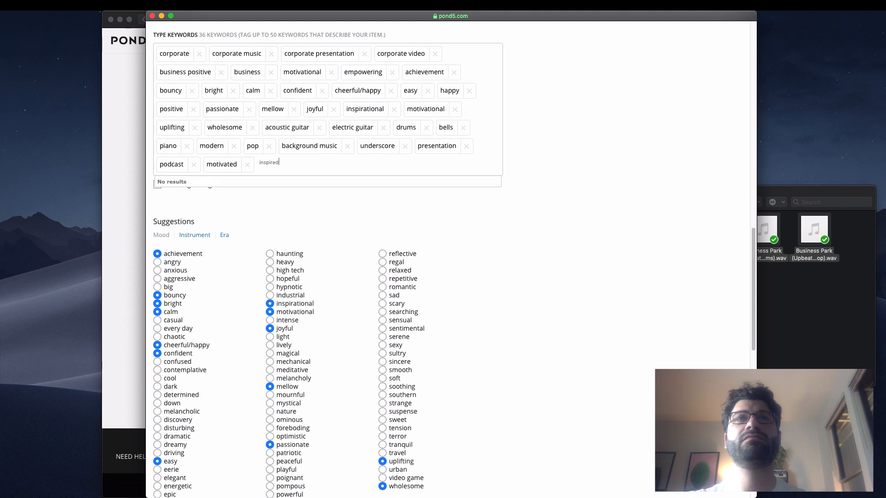
pyautogui.press('Return')
pyautogui.write('growth')
pyautogui.press('Return')
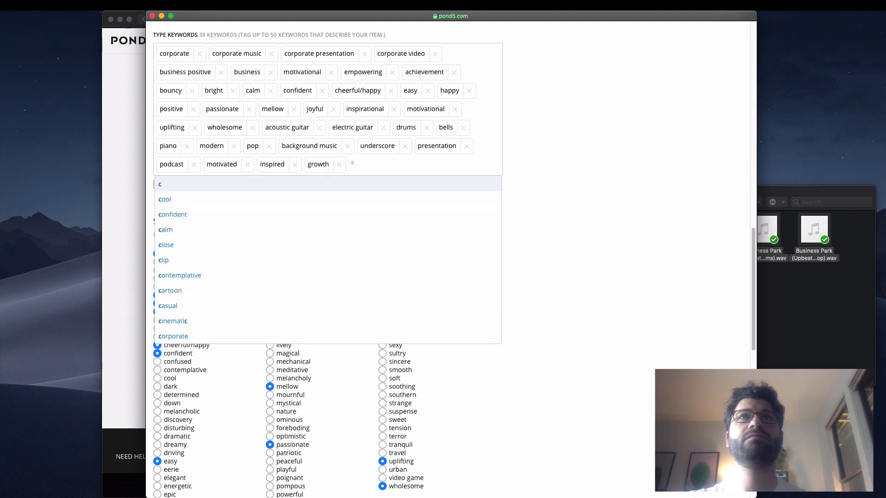
pyautogui.click(180, 214)
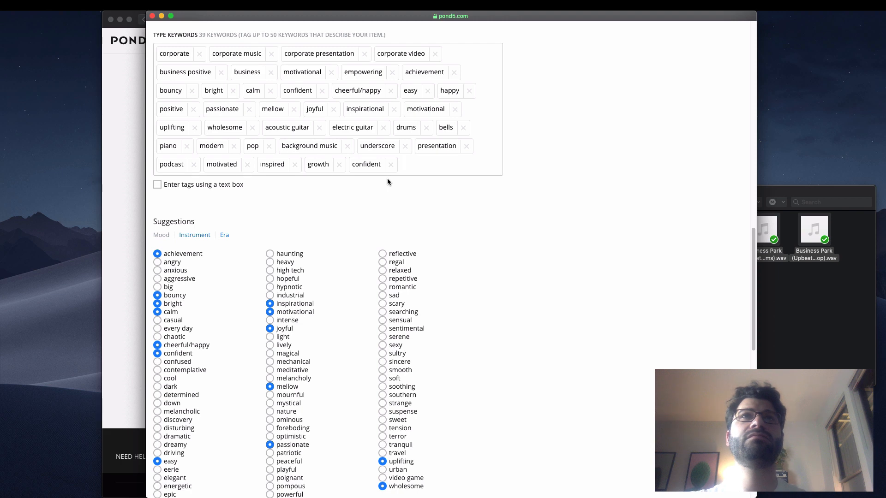
# - Add the custom keyword "simple" and the suggested keyword "repetitive" to the keyword list
pyautogui.write('simple')
pyautogui.press('Return')
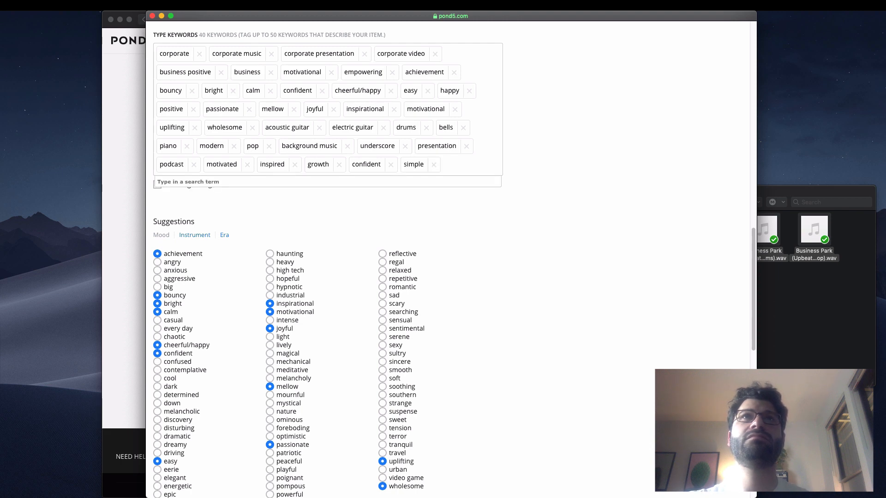
pyautogui.write('rep')
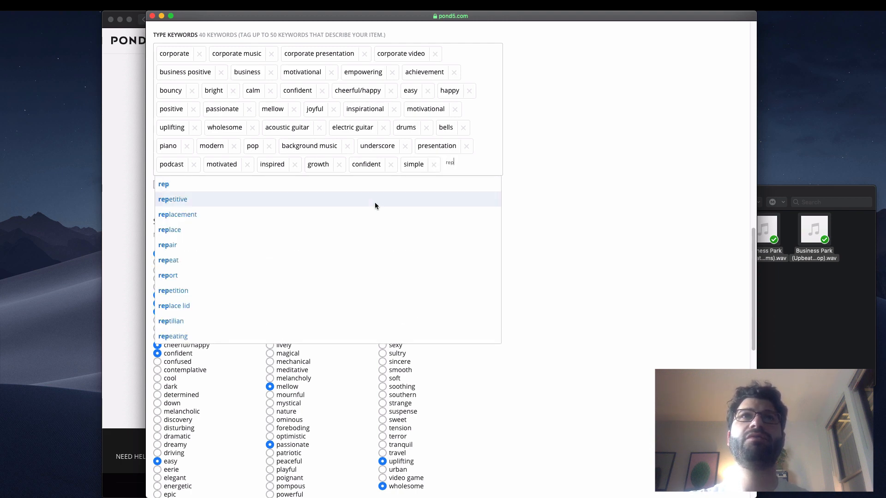
pyautogui.click(374, 203)
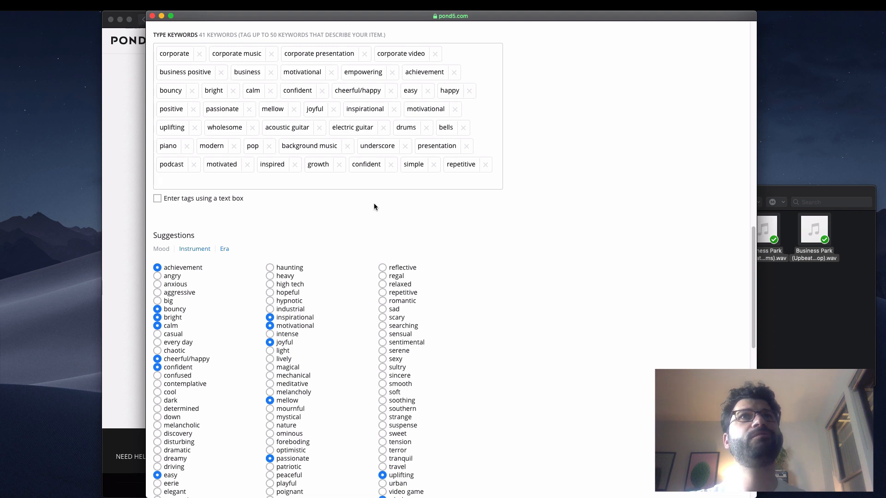
# - Add the keywords "cheery" and "upbeat" to the keyword list
pyautogui.write('background')
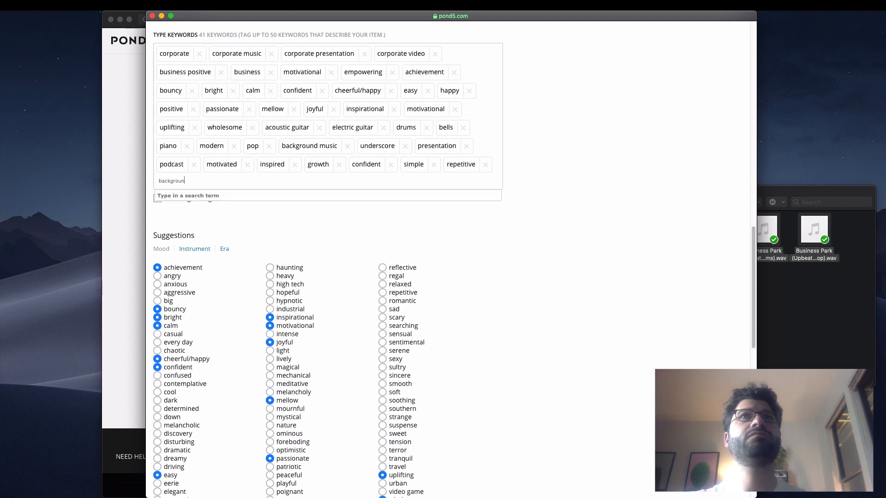
pyautogui.click(369, 205)
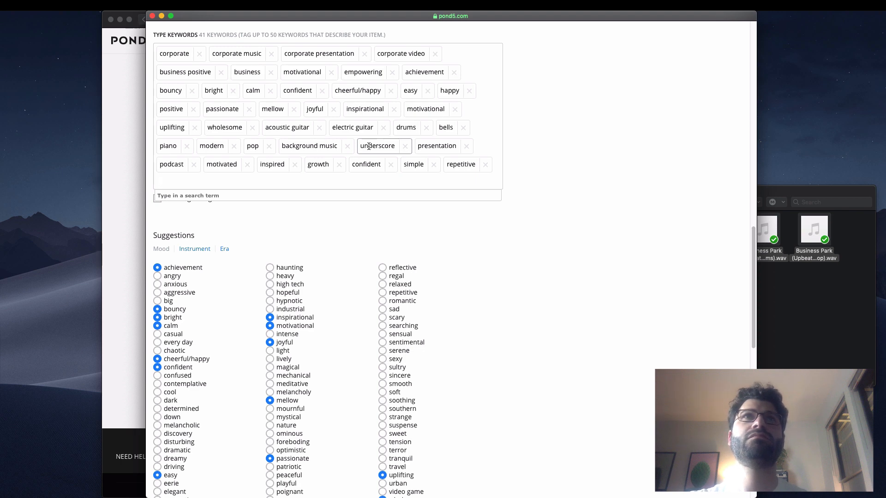
pyautogui.write('cheery')
pyautogui.press('Return')
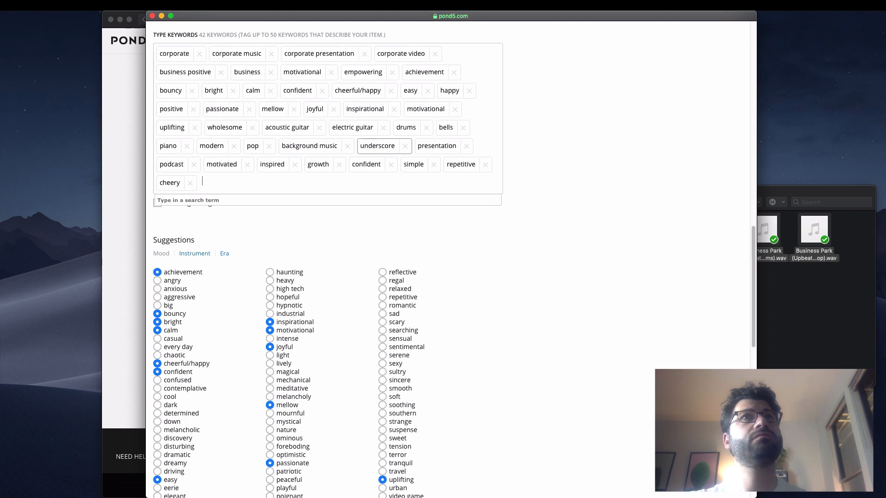
pyautogui.write('up')
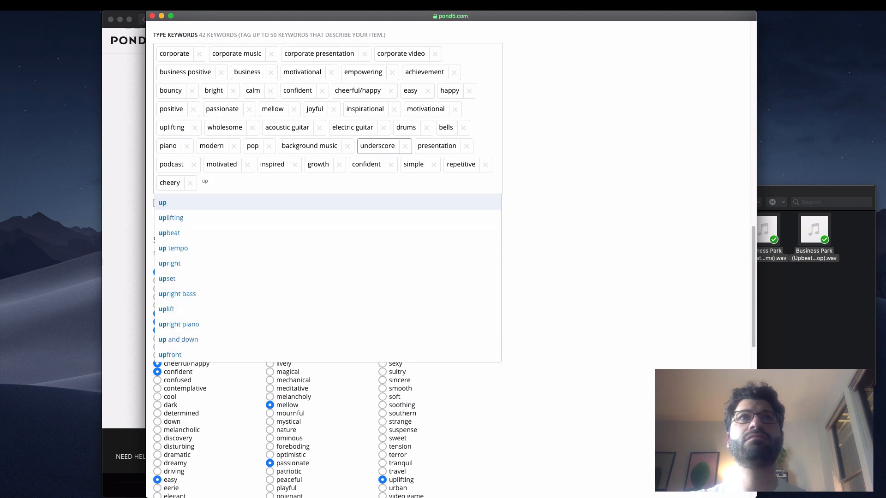
pyautogui.write('beat')
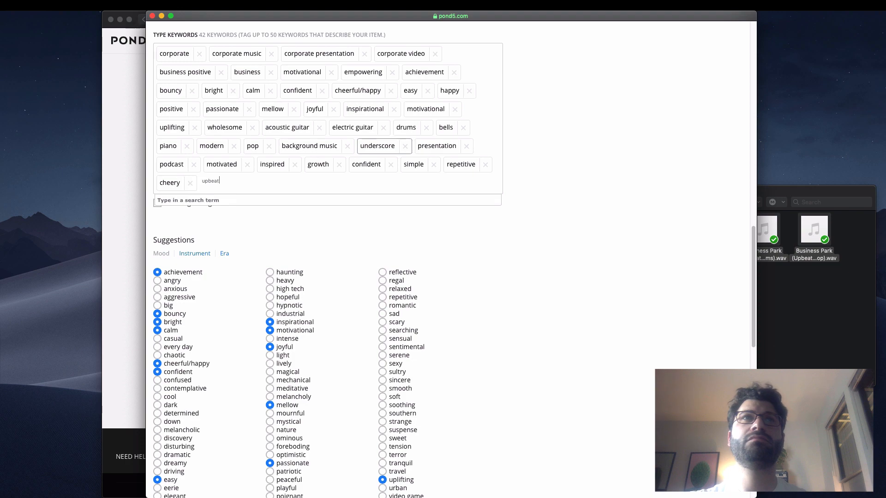
pyautogui.press('Return')
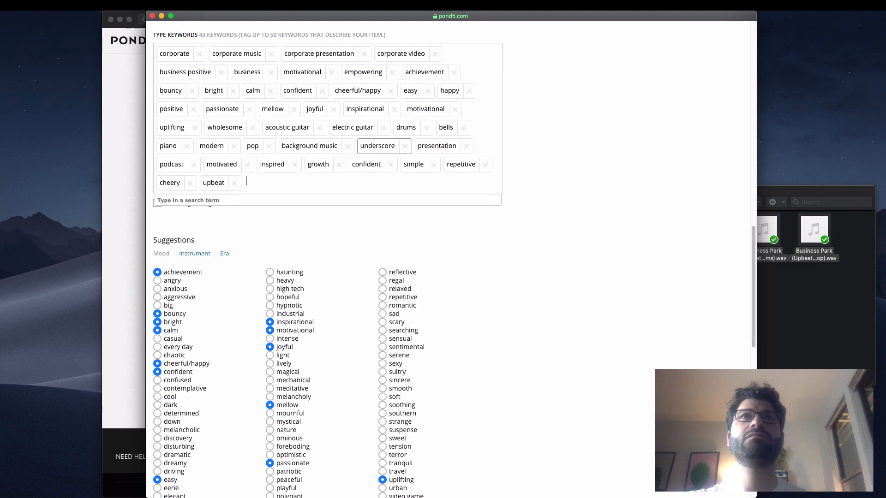
# - Look through the existing collections and choose Happy Music for the batch of clips
pyautogui.scroll(-2, 440, 237)
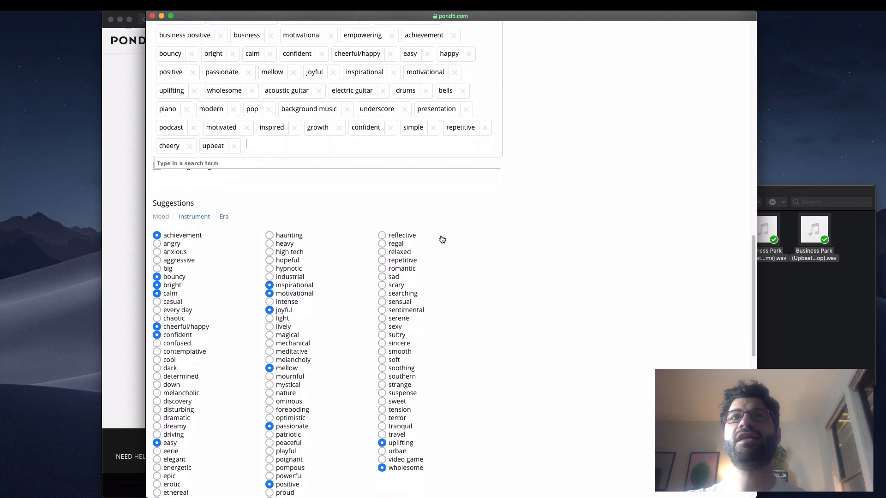
pyautogui.scroll(-10, 441, 238)
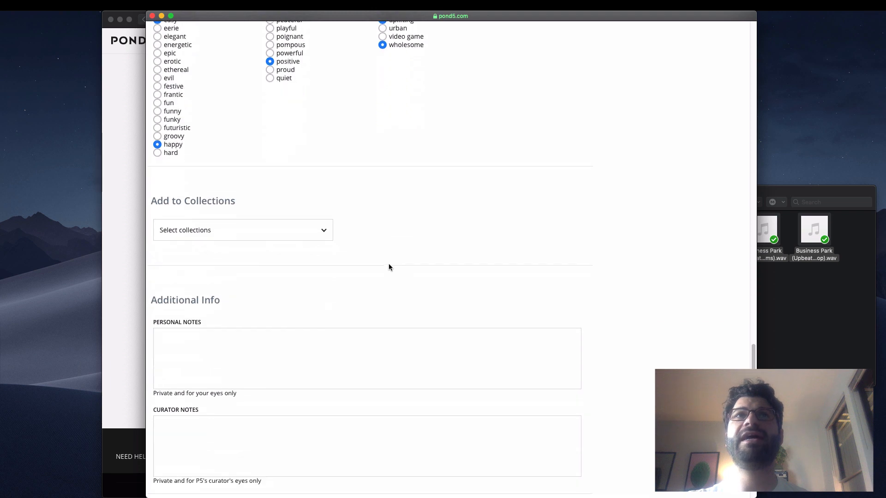
pyautogui.click(323, 231)
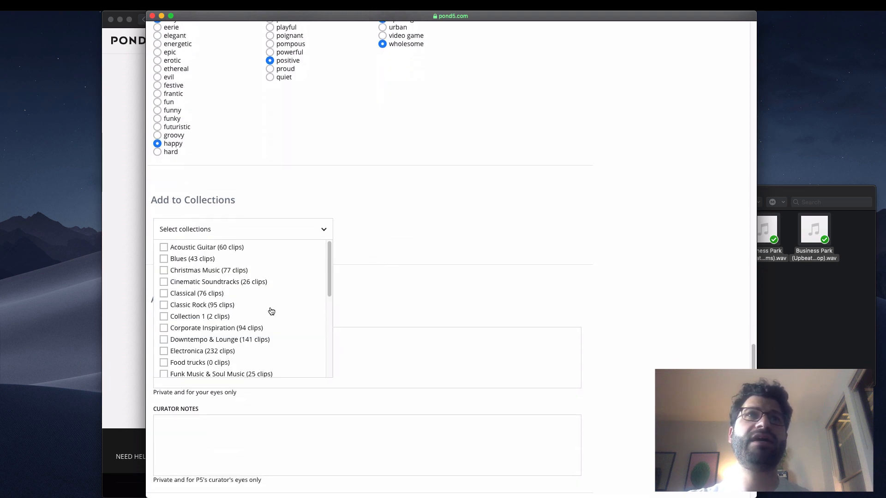
pyautogui.scroll(-2, 271, 312)
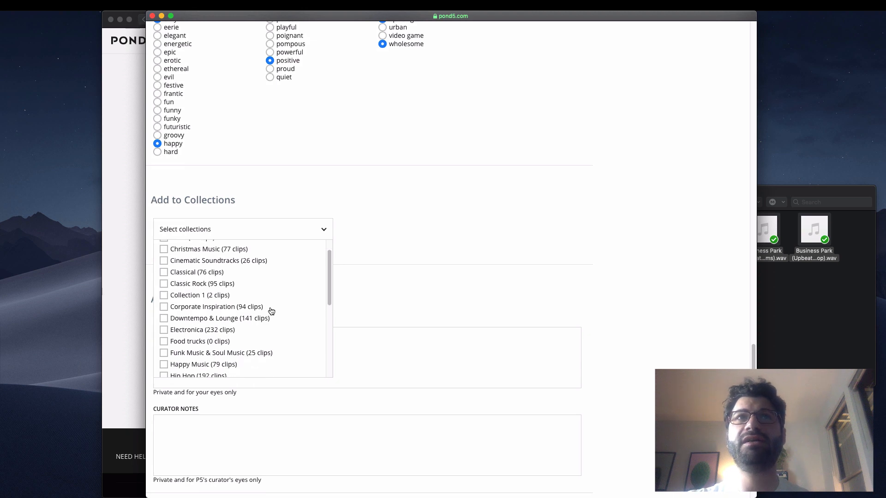
pyautogui.scroll(-3, 277, 268)
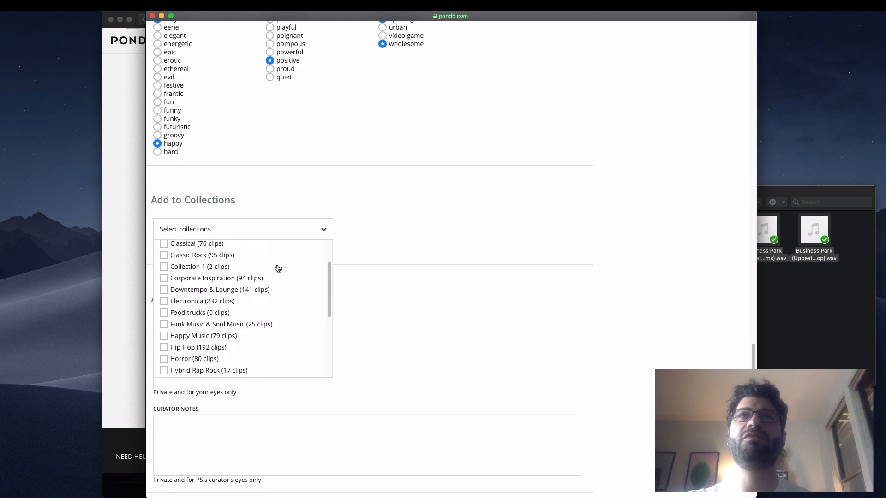
pyautogui.scroll(-3, 278, 269)
pyautogui.scroll(1, 278, 269)
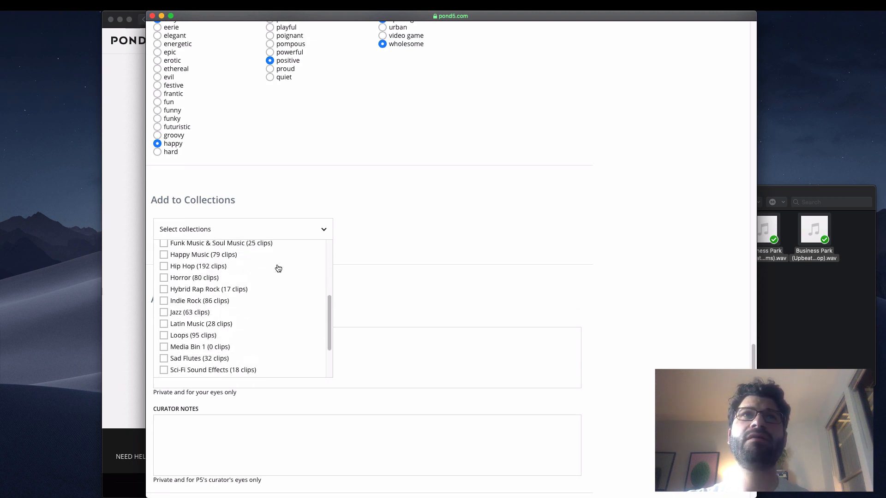
pyautogui.click(237, 255)
pyautogui.click(364, 221)
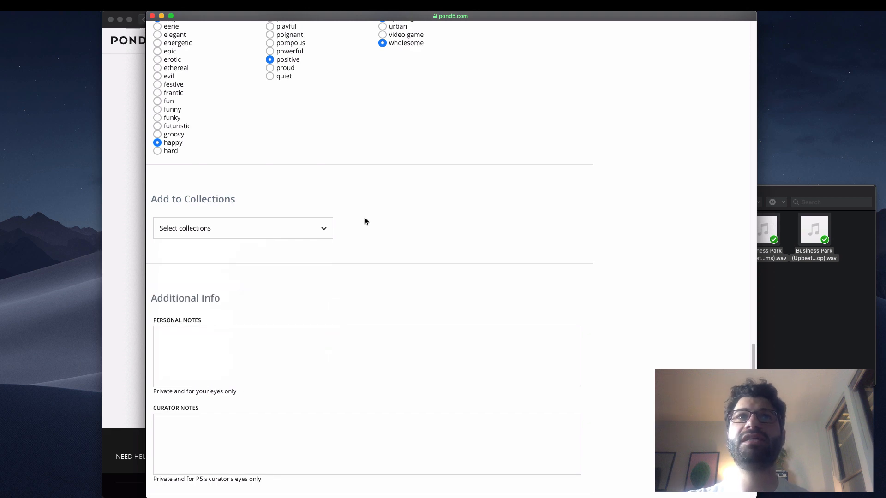
# - Save the batch edit and reload the uploads list, resending the form
pyautogui.scroll(-3, 365, 220)
pyautogui.click(537, 444)
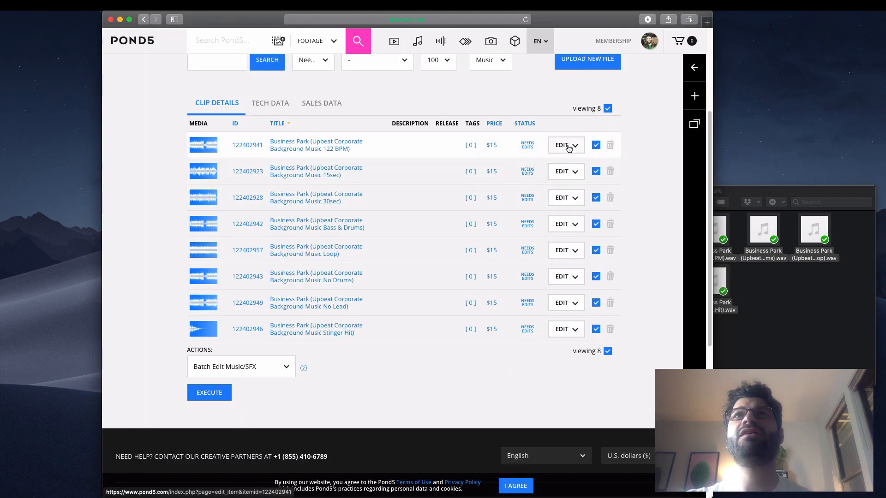
pyautogui.press('super+r')
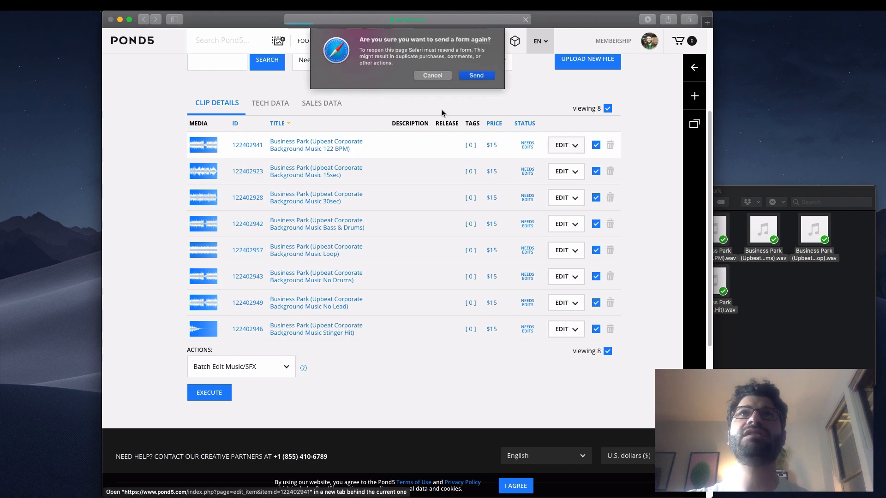
pyautogui.click(477, 75)
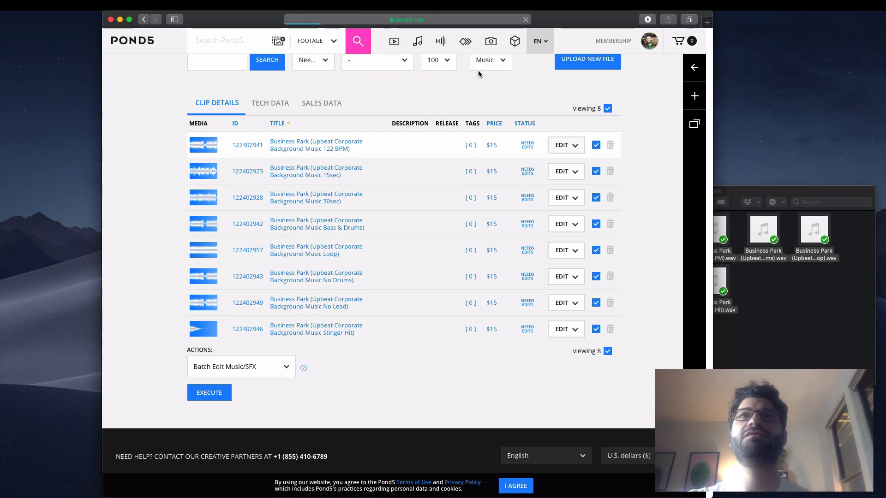
pyautogui.scroll(-4, 505, 271)
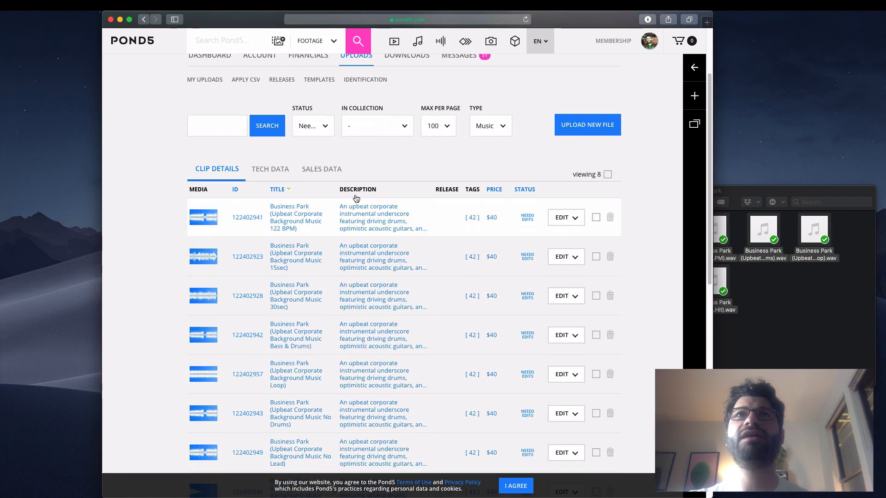
# - Open the 122 BPM version of Business Park for editing and remove "122 BPM" from its title
pyautogui.click(565, 223)
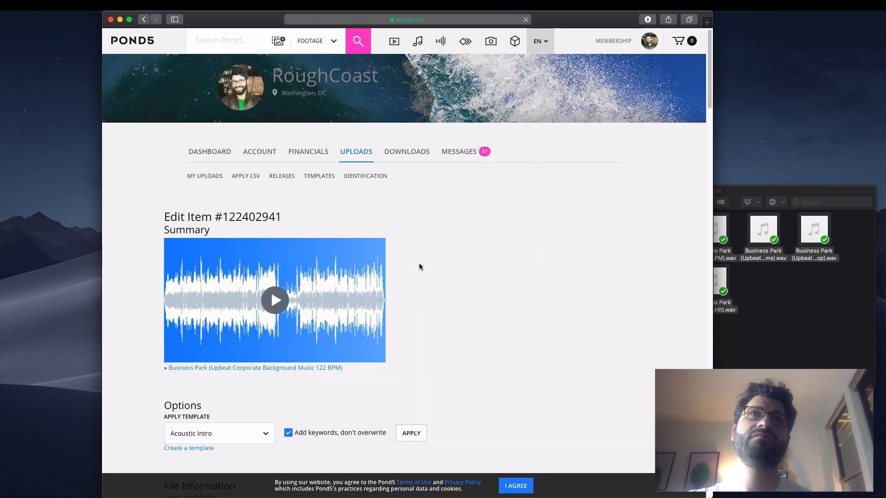
pyautogui.scroll(-6, 419, 267)
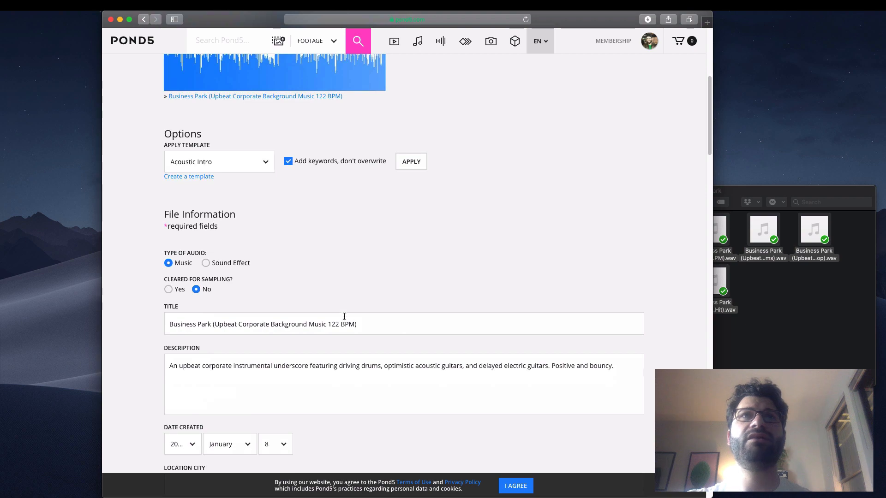
pyautogui.moveTo(328, 325); pyautogui.dragTo(355, 324)
pyautogui.press('BackSpace')
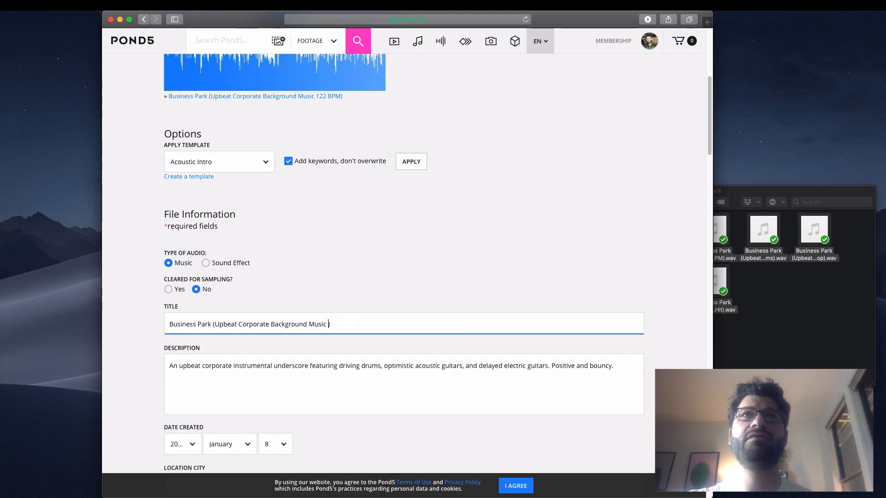
# - Add the suggested keyword "full length" to this track's keywords
pyautogui.scroll(-10, 404, 273)
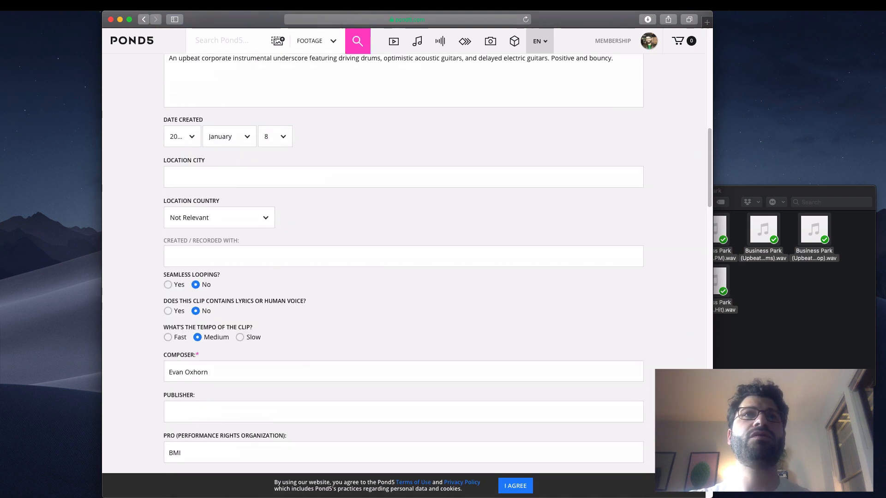
pyautogui.scroll(-10, 366, 264)
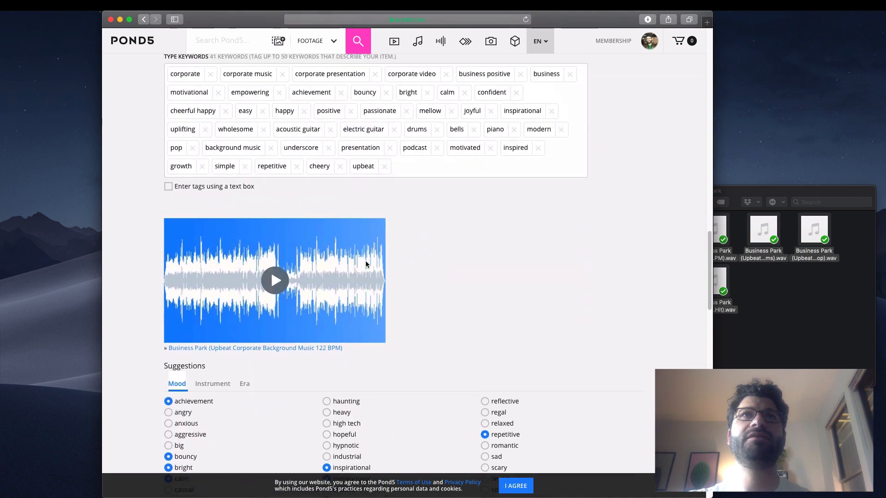
pyautogui.click(411, 163)
pyautogui.write('full')
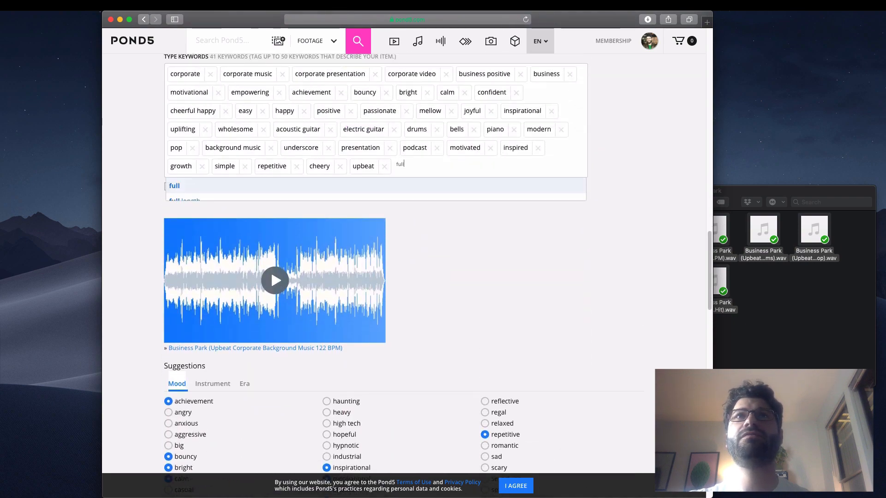
pyautogui.press('Down')
pyautogui.press('Return')
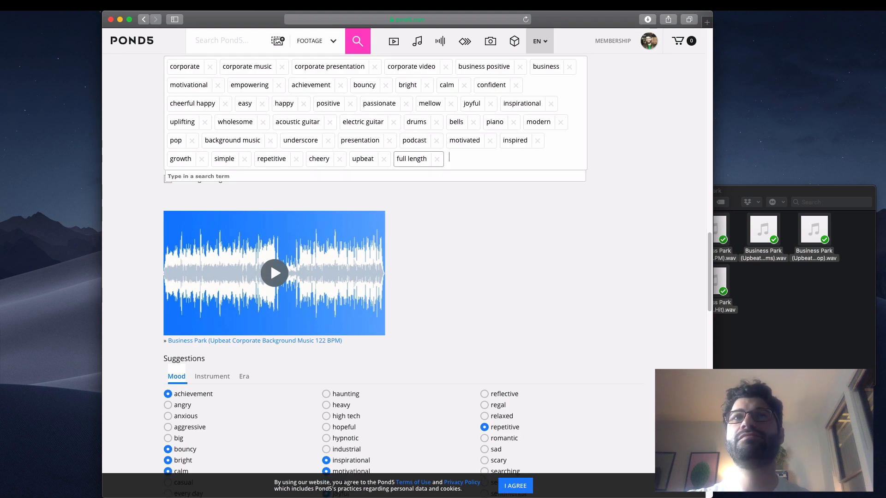
# - Set the after-save option to Go to Next Item, and save and submit the full-length track for review
pyautogui.scroll(-5, 369, 263)
pyautogui.scroll(-15, 164, 239)
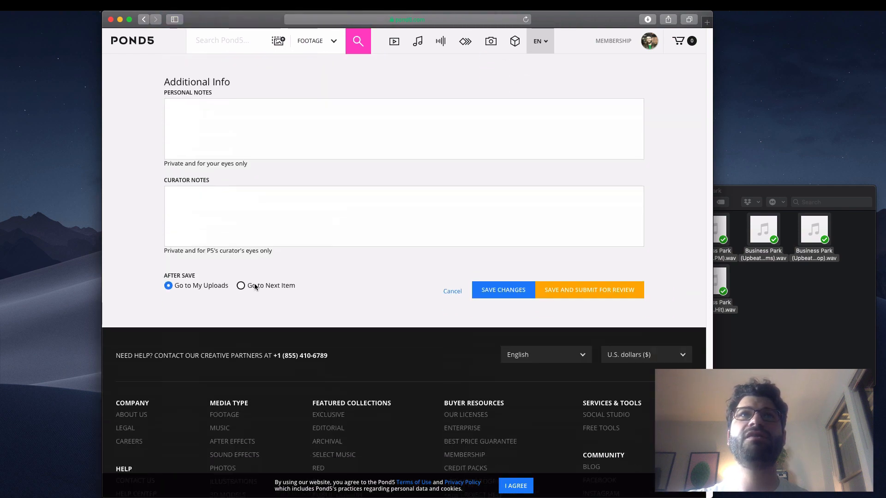
pyautogui.click(256, 286)
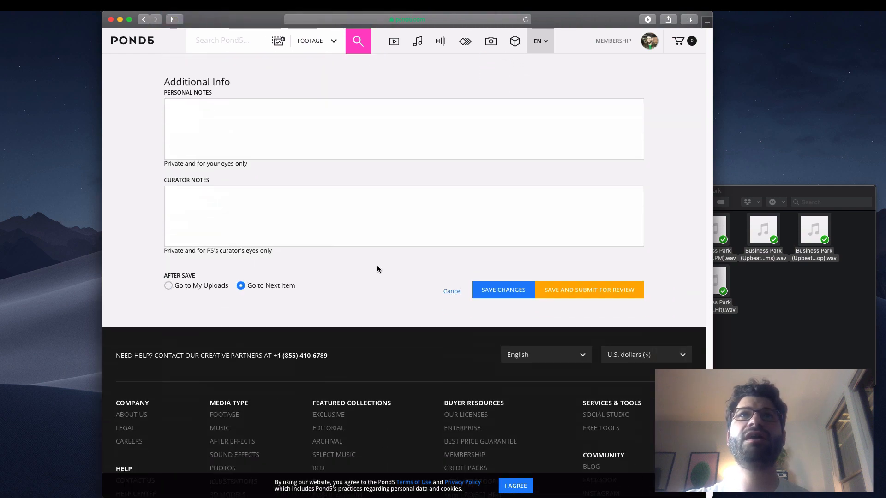
pyautogui.click(558, 286)
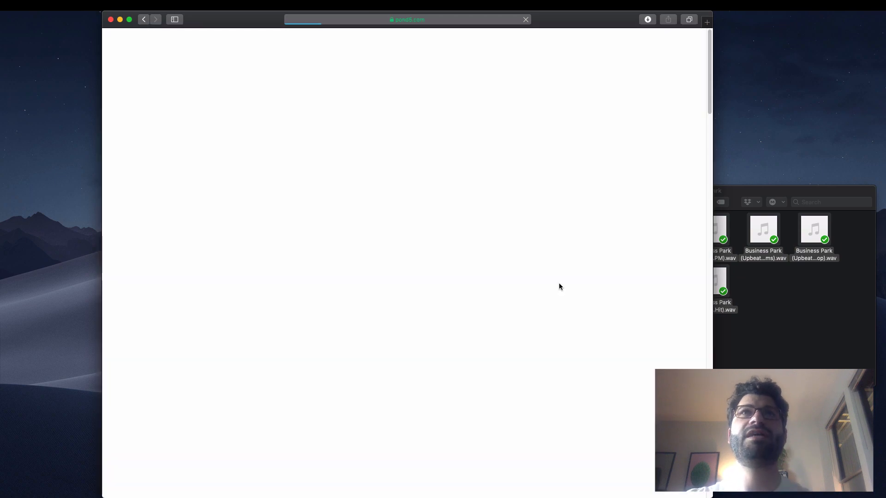
# - Add the keywords "short", "15 sec" and "15 seconds" to the 15-second version of Business Park
pyautogui.scroll(-5, 439, 323)
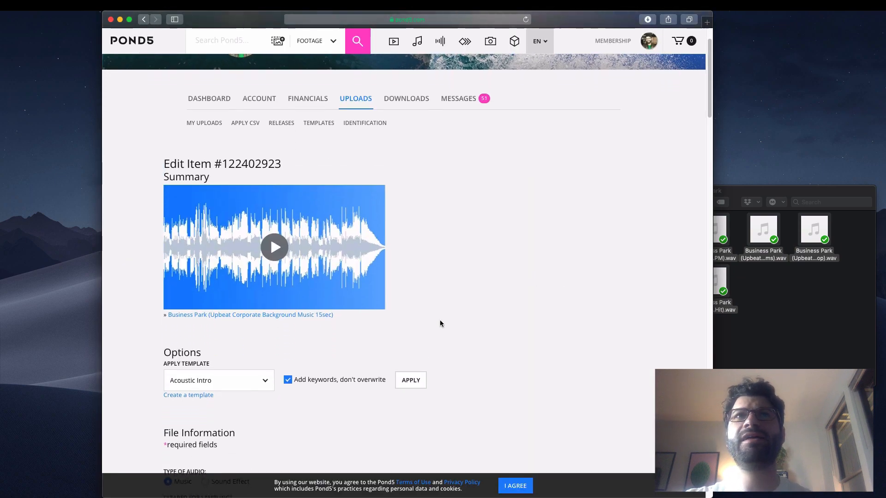
pyautogui.scroll(-9, 440, 324)
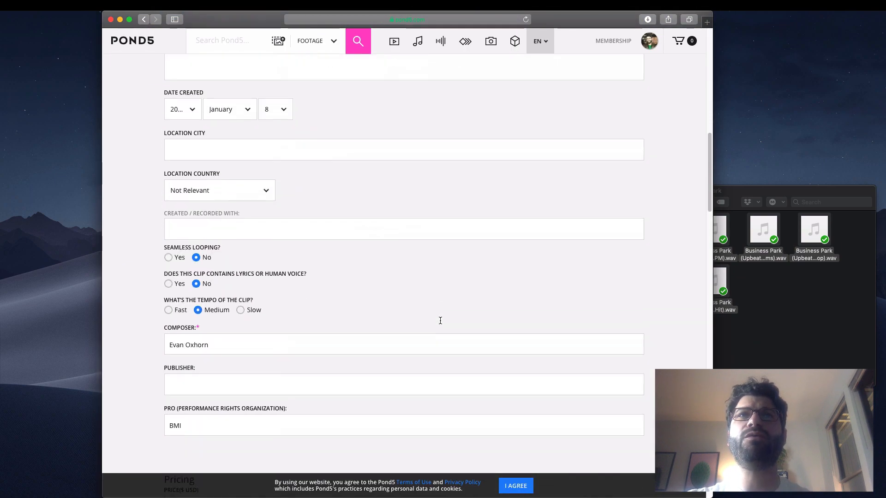
pyautogui.scroll(-10, 440, 324)
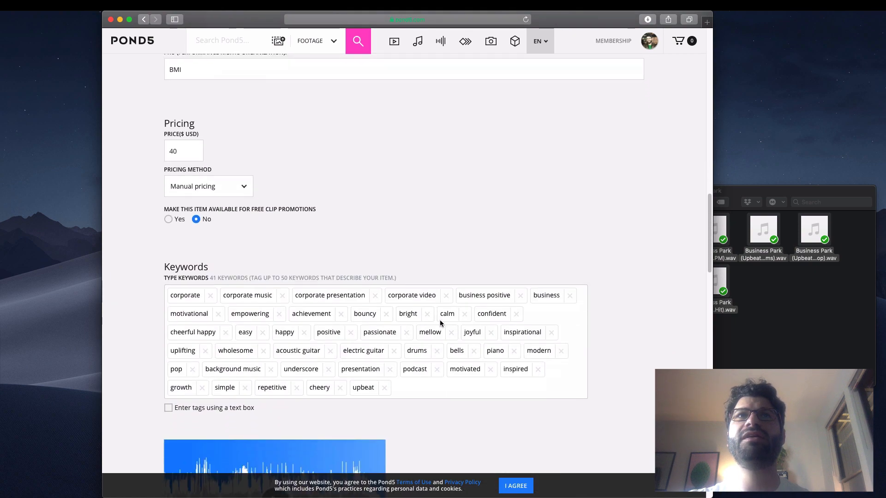
pyautogui.click(443, 390)
pyautogui.write('short')
pyautogui.press('Return')
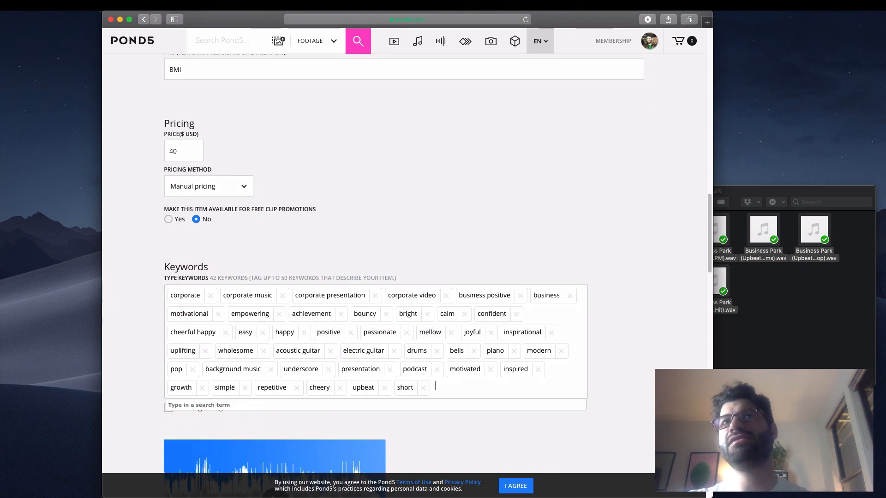
pyautogui.write('15 sec')
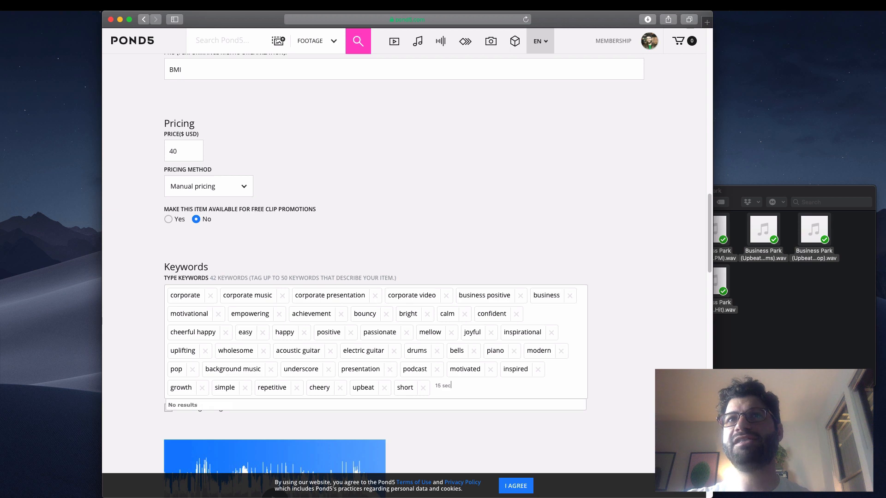
pyautogui.press('Return')
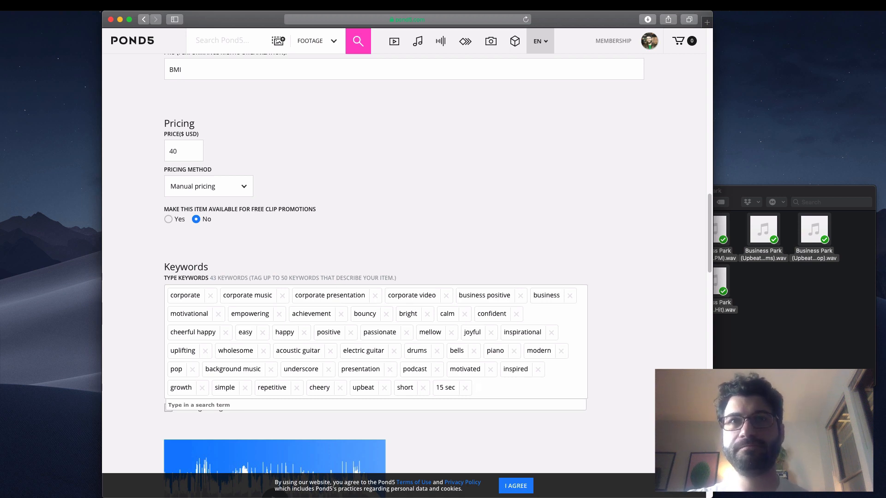
pyautogui.write('s5 se')
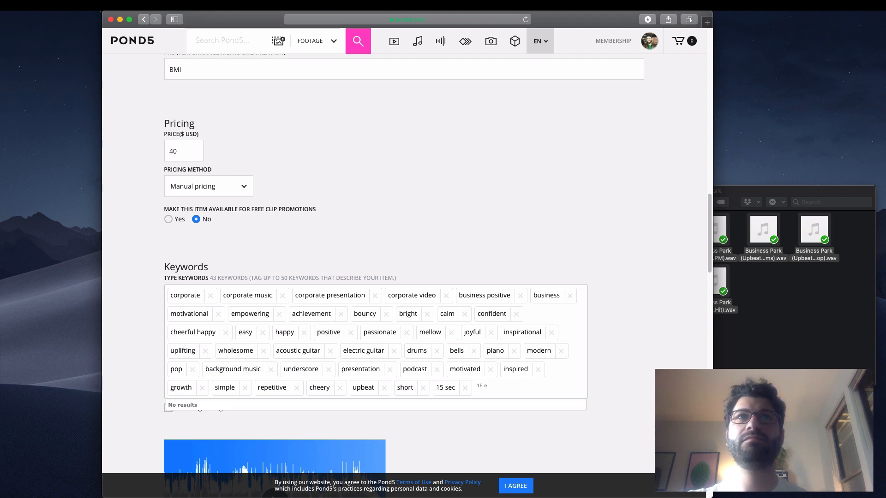
pyautogui.write('conds')
pyautogui.press('Return')
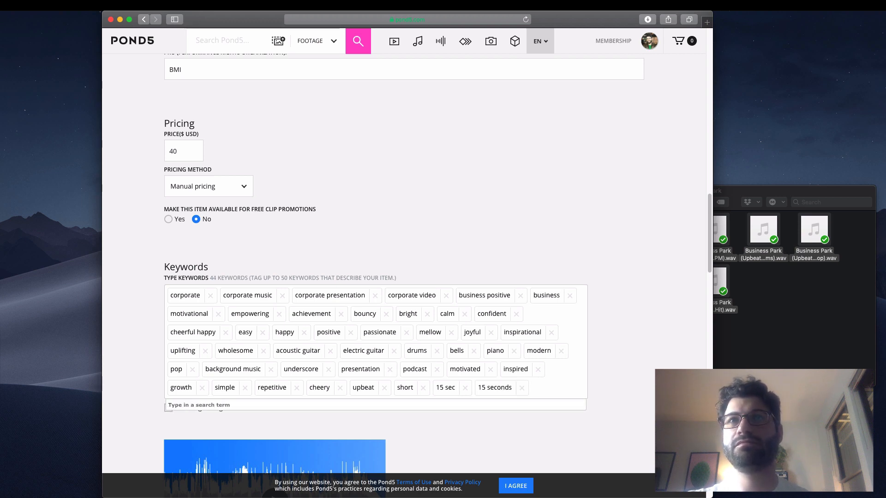
# - Add the keyword "transition" to the 15-second version
pyautogui.scroll(-5, 404, 273)
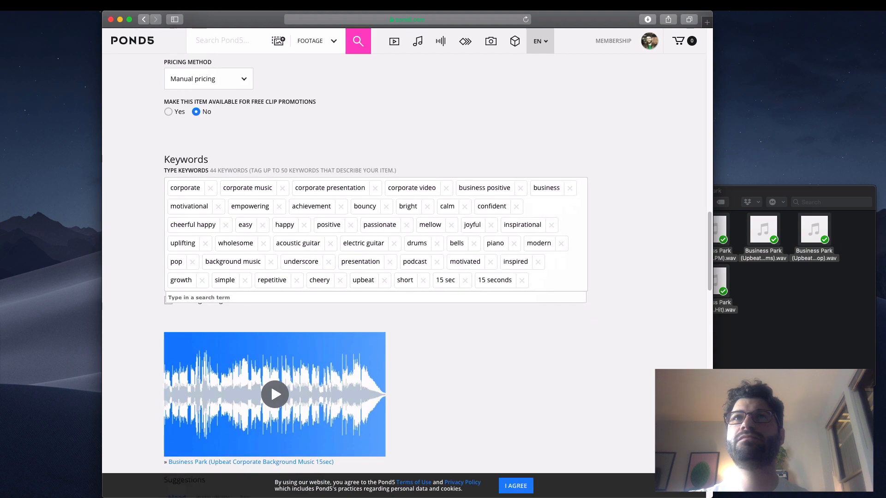
pyautogui.write('tra')
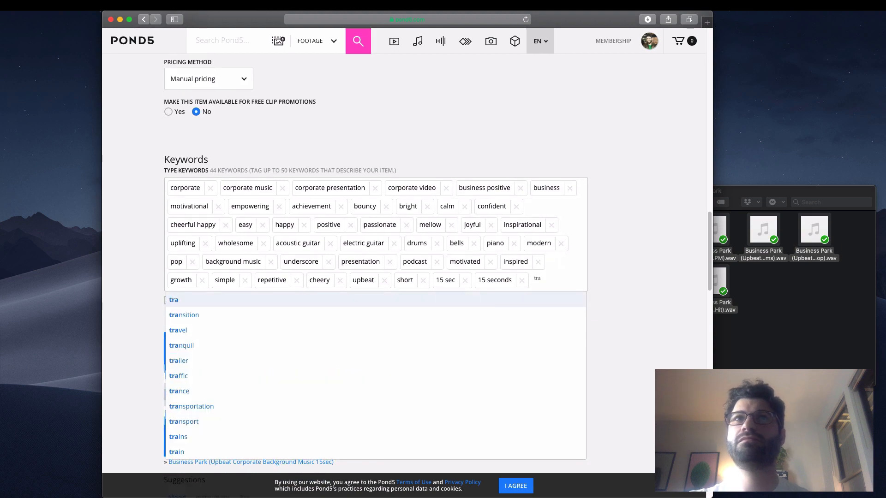
pyautogui.write('nsition')
pyautogui.press('Return')
# - Set the after-save option to Go to Next Item, and save and submit the 15-second version for review
pyautogui.scroll(-7, 404, 272)
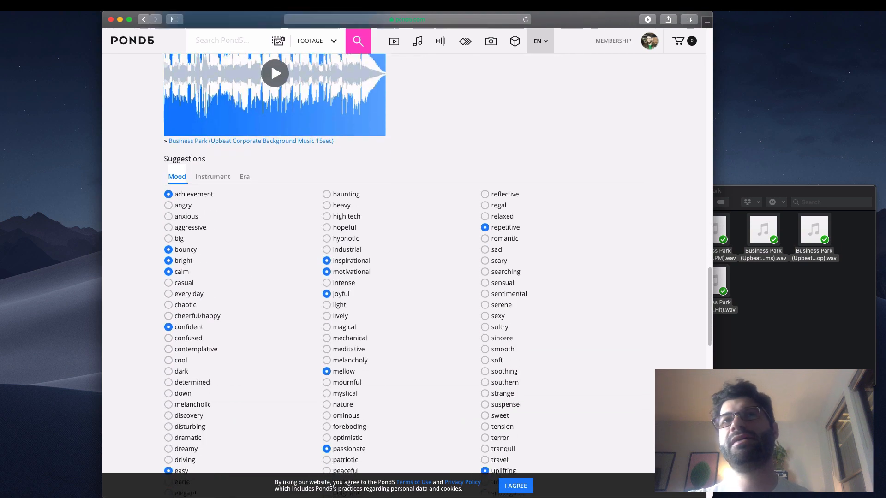
pyautogui.scroll(-20, 358, 351)
pyautogui.click(283, 396)
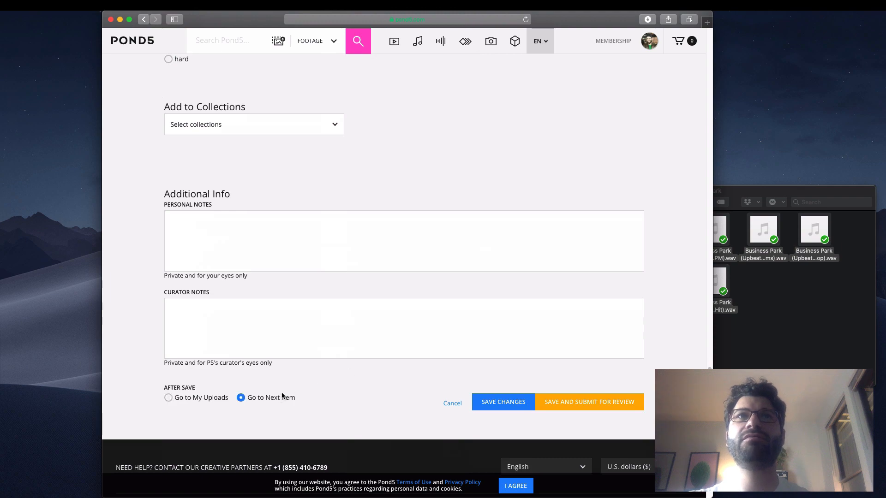
pyautogui.click(560, 403)
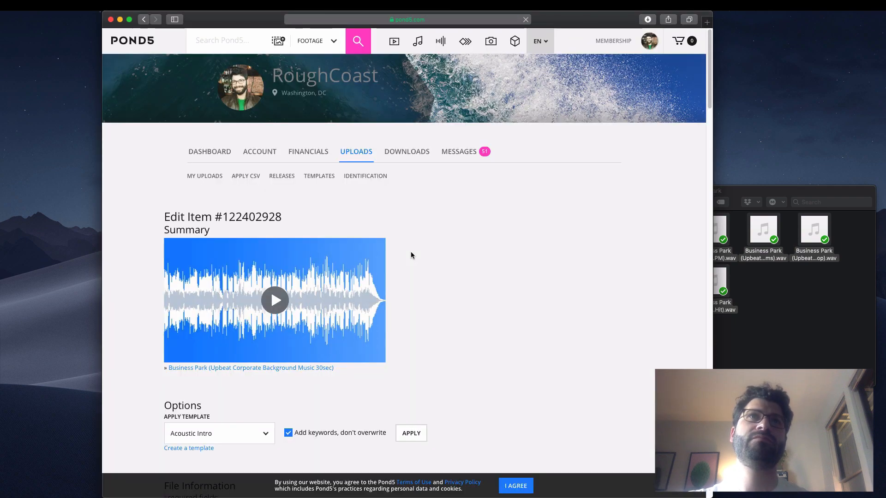
# - Add the keywords "30 sec" and "30 seconds" to the 30-second version of Business Park
pyautogui.scroll(-17, 410, 251)
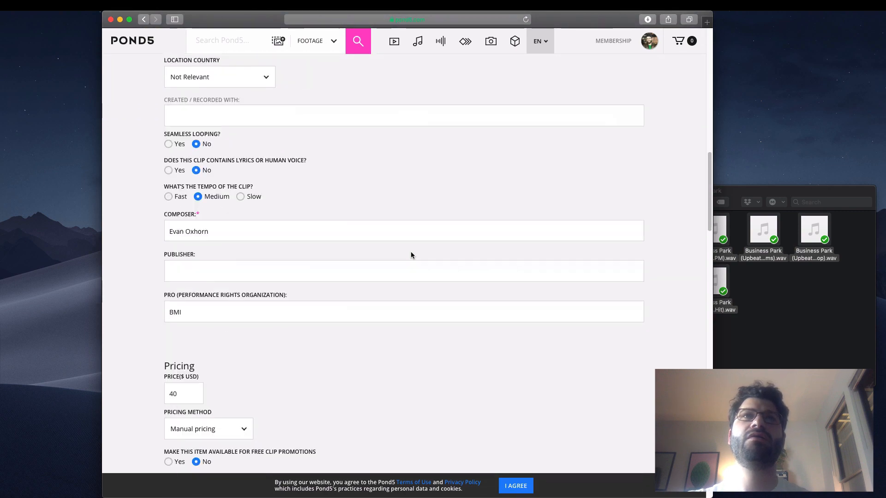
pyautogui.scroll(-9, 410, 253)
pyautogui.click(435, 231)
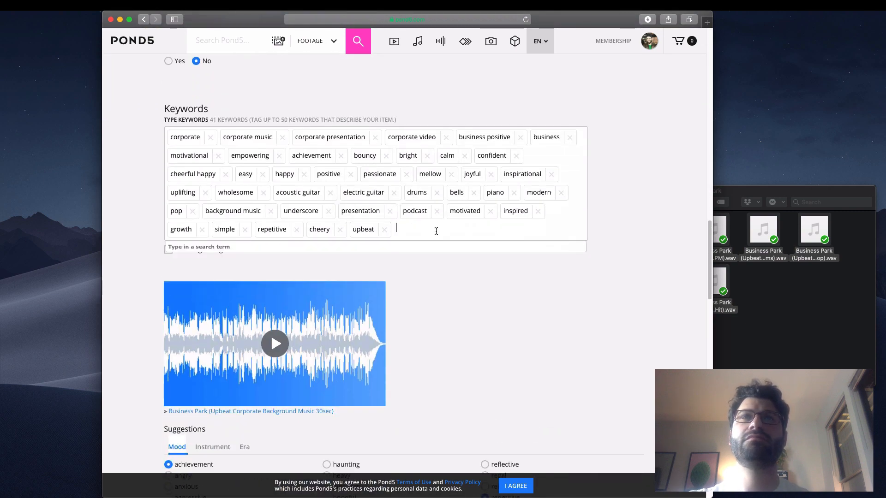
pyautogui.write('tv')
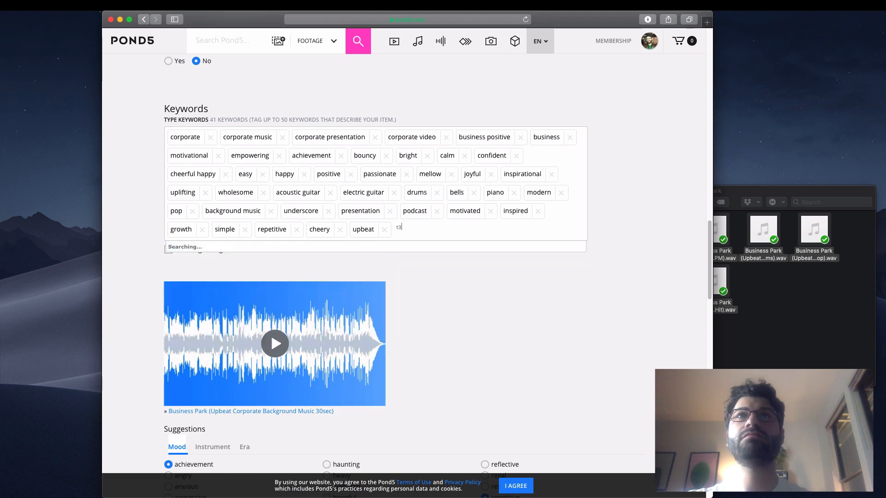
pyautogui.press('BackSpace')
pyautogui.press('BackSpace')
pyautogui.write('30 sec')
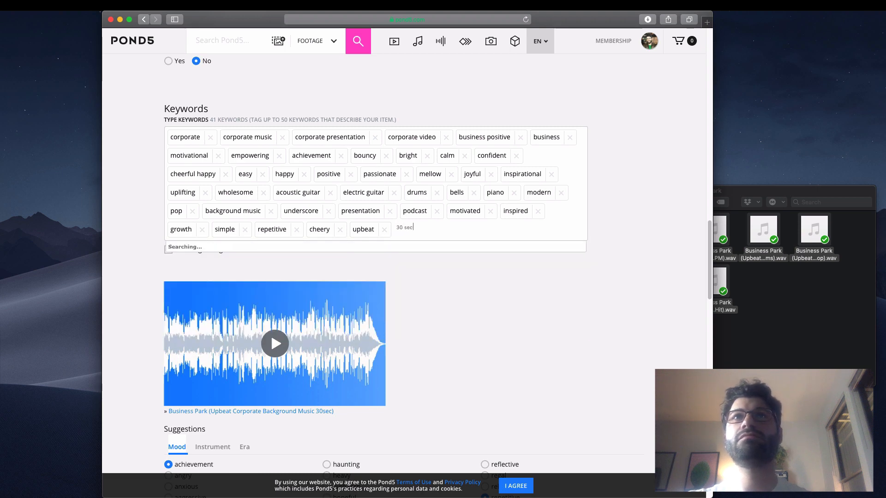
pyautogui.press('Return')
pyautogui.write('30 seconds')
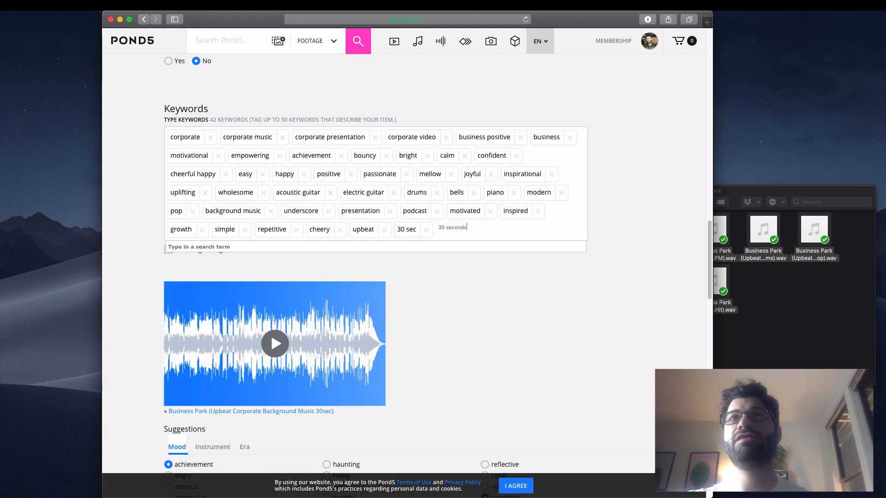
pyautogui.press('Return')
# - Set the after-save option to Go to Next Item, and save and submit the 30-second version for review
pyautogui.scroll(-15, 441, 288)
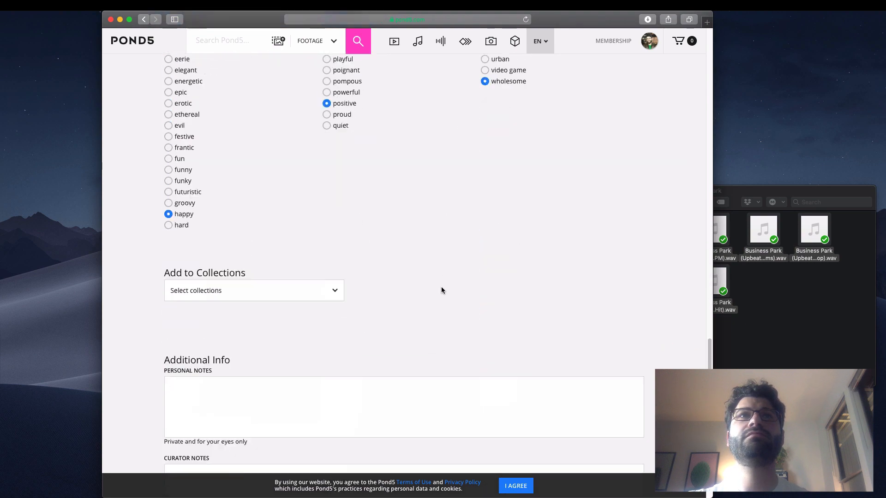
pyautogui.scroll(-5, 441, 288)
pyautogui.click(286, 331)
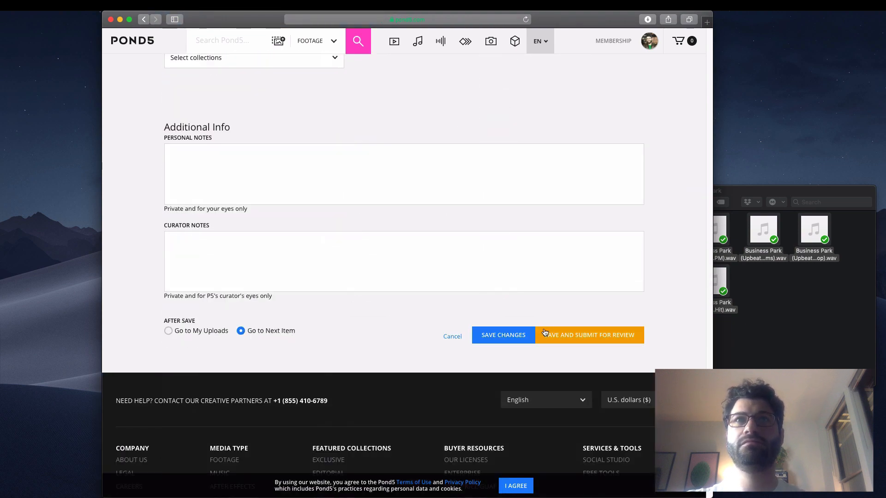
pyautogui.click(547, 332)
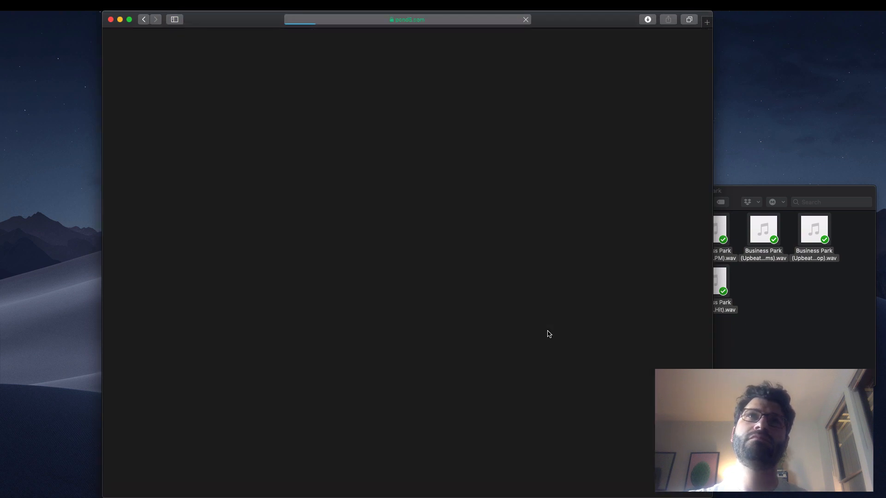
# - Add the keywords "no lead" and "rhythm instruments" to the Bass & Drums version of Business Park
pyautogui.scroll(-15, 547, 330)
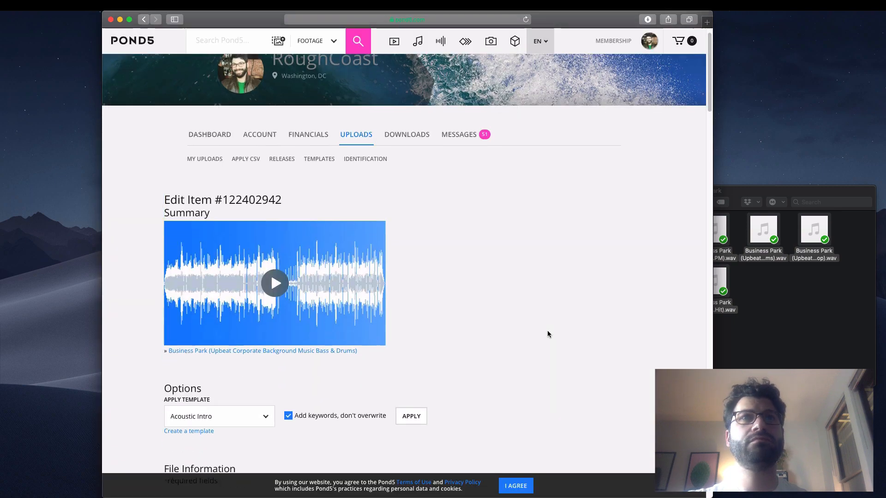
pyautogui.scroll(-5, 547, 330)
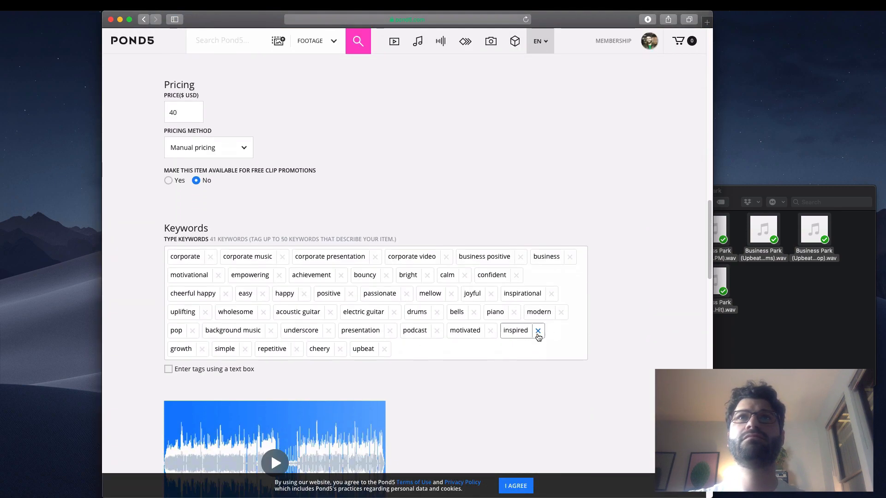
pyautogui.click(516, 353)
pyautogui.write('no lead')
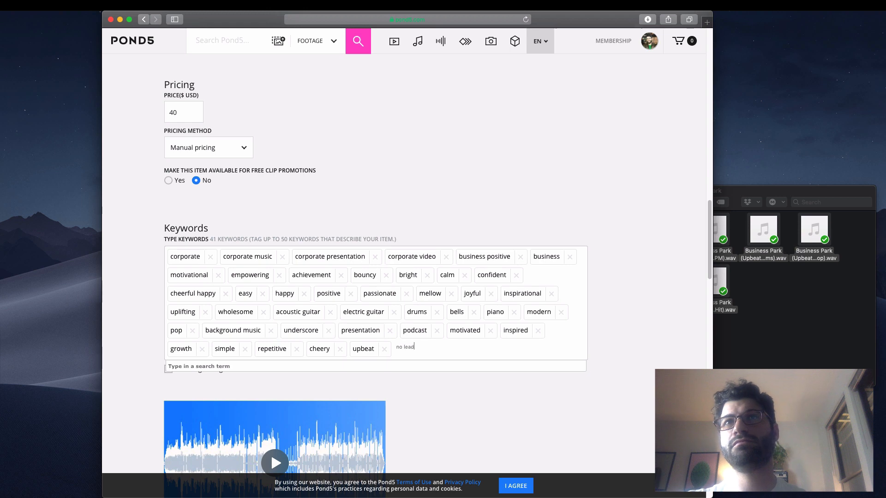
pyautogui.press('Return')
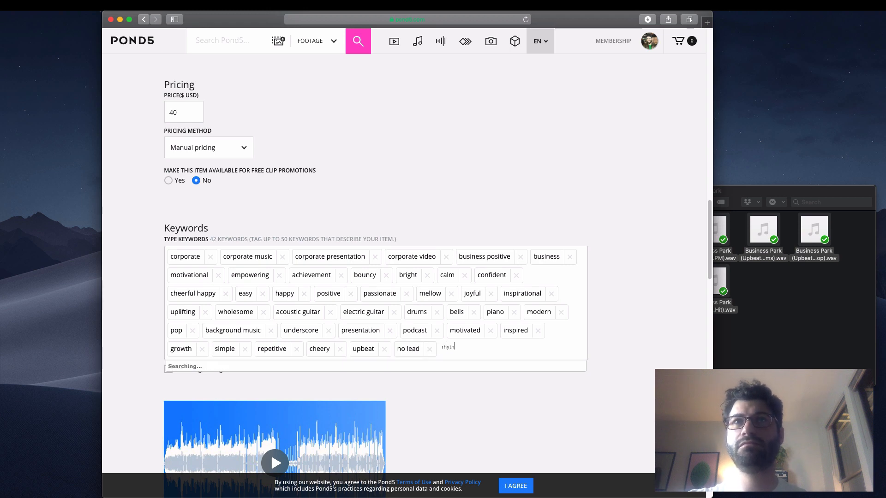
pyautogui.write('rhythm instruments')
pyautogui.press('Return')
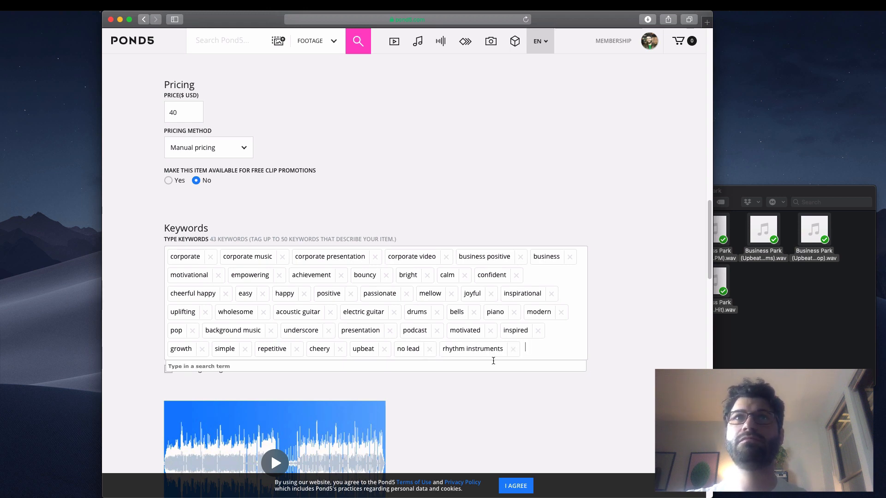
# - Remove the keywords "electric guitar", "acoustic guitar", "piano" and "bells" from the Bass & Drums version
pyautogui.click(393, 312)
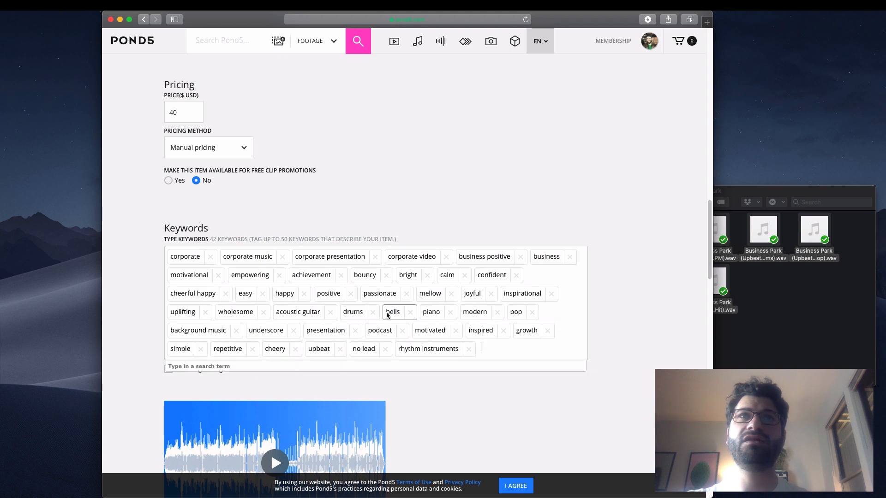
pyautogui.click(330, 313)
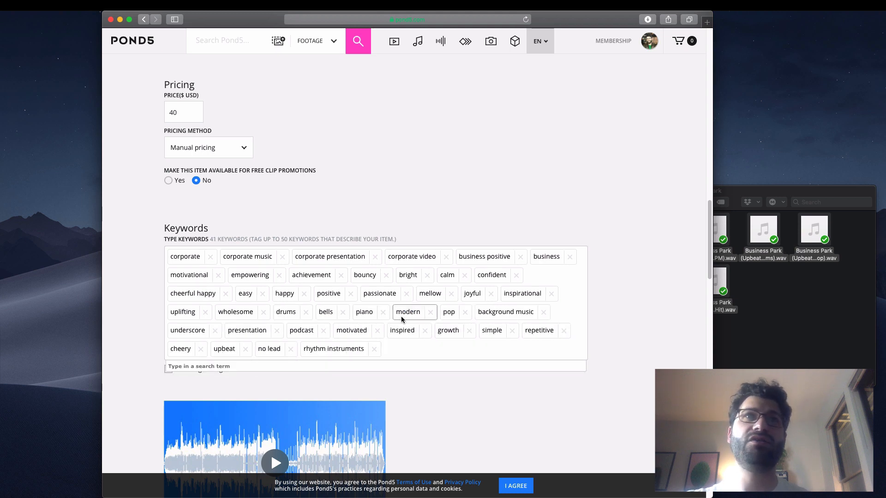
pyautogui.click(383, 312)
pyautogui.click(343, 312)
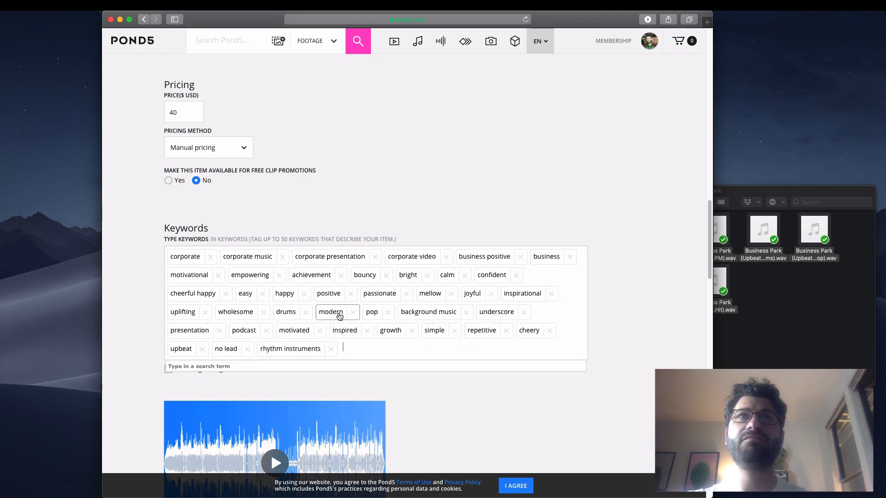
# - Add the keywords "bass" and "alt mix" to the Bass & Drums version
pyautogui.click(359, 348)
pyautogui.write('bass')
pyautogui.press('Return')
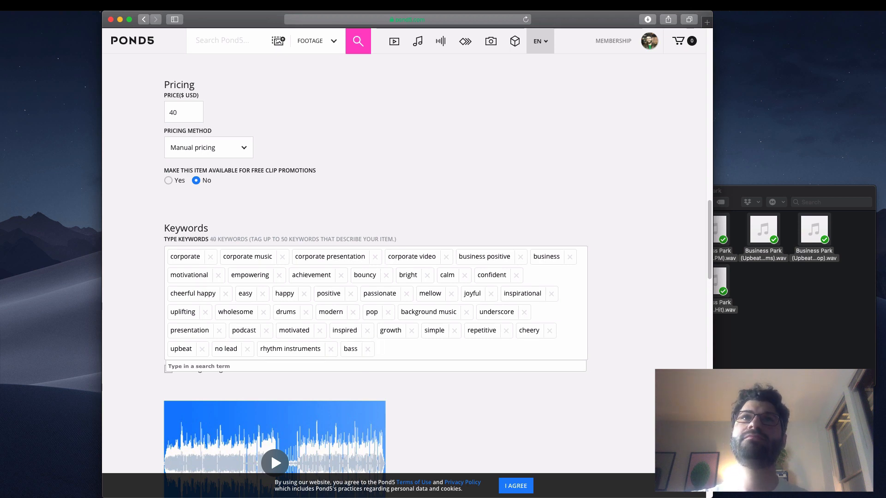
pyautogui.write('alt')
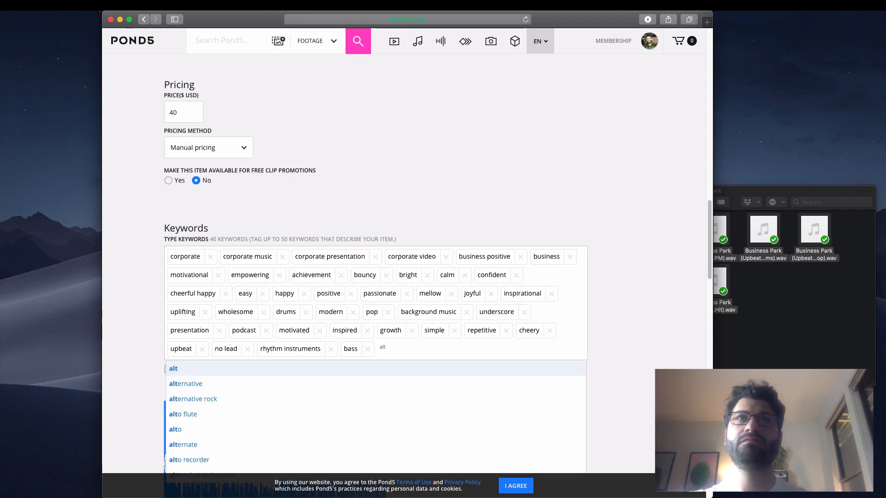
pyautogui.write(' mix')
pyautogui.press('Return')
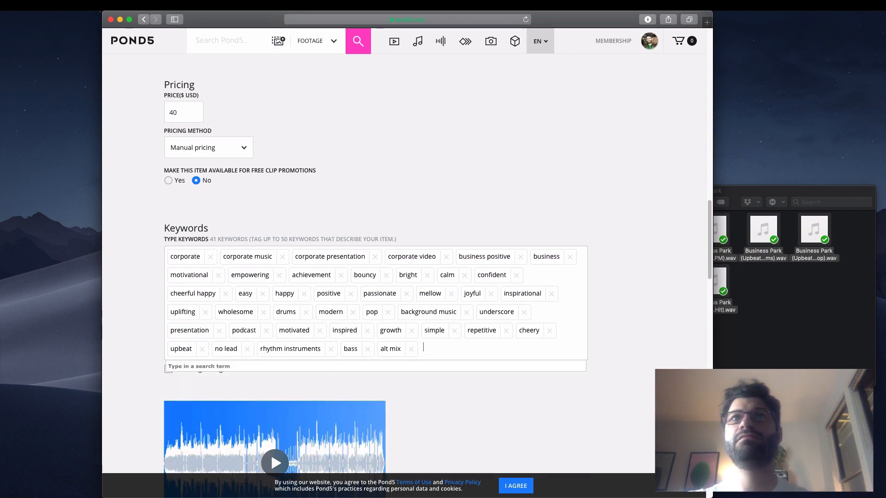
# - Set the after-save option to Go to Next Item, and save and submit the Bass & Drums version for review
pyautogui.scroll(-8, 403, 272)
pyautogui.scroll(-8, 232, 371)
pyautogui.scroll(-5, 250, 391)
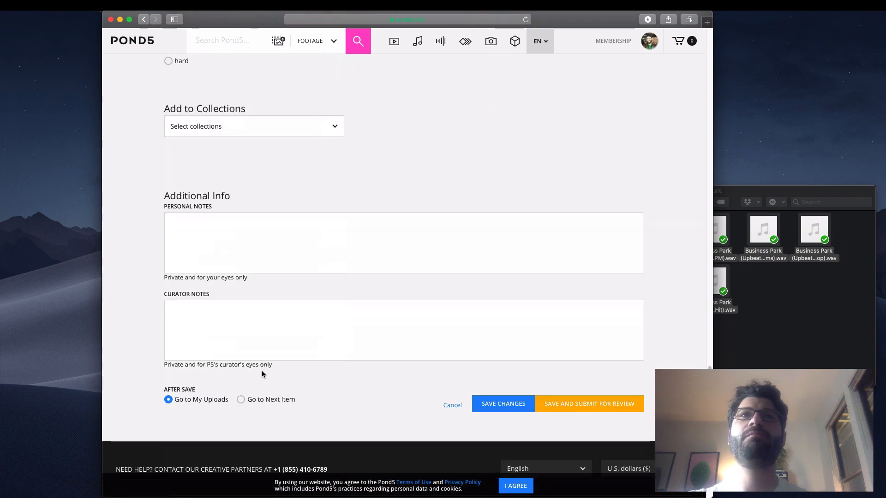
pyautogui.click(273, 403)
pyautogui.click(569, 409)
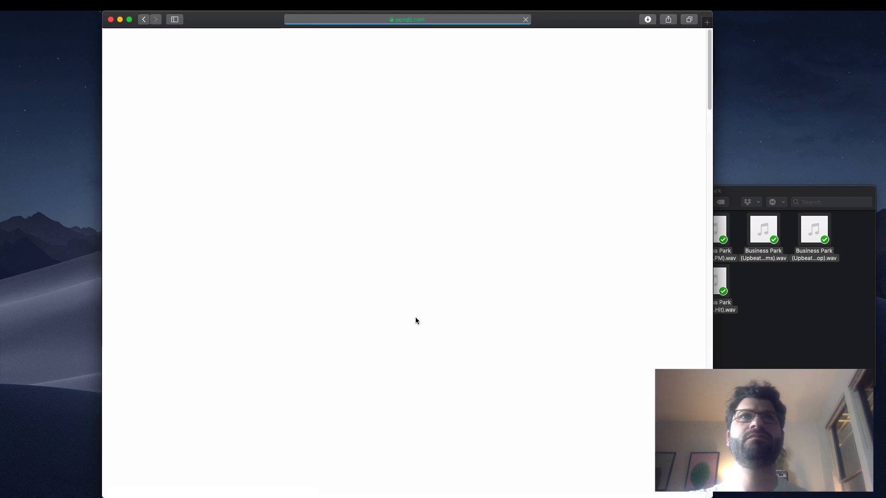
# - Replace the keyword "drums" with "no drums" for the No Drums version of Business Park
pyautogui.scroll(-14, 416, 320)
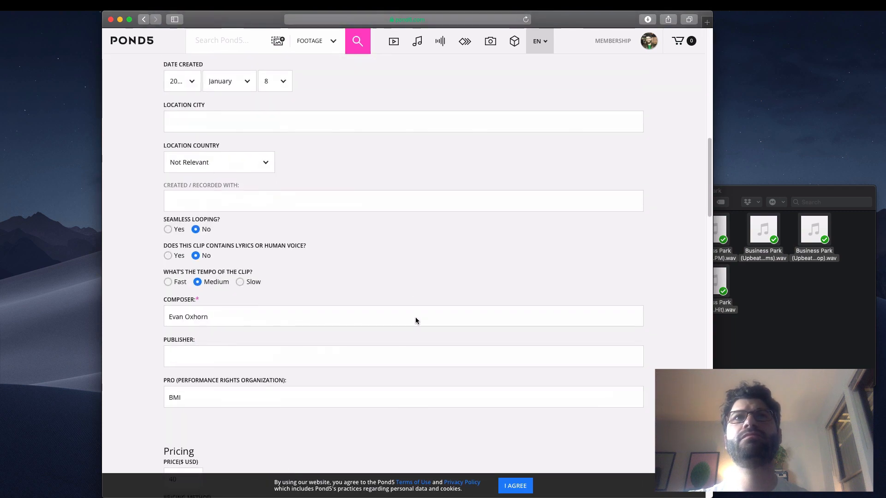
pyautogui.scroll(-10, 416, 317)
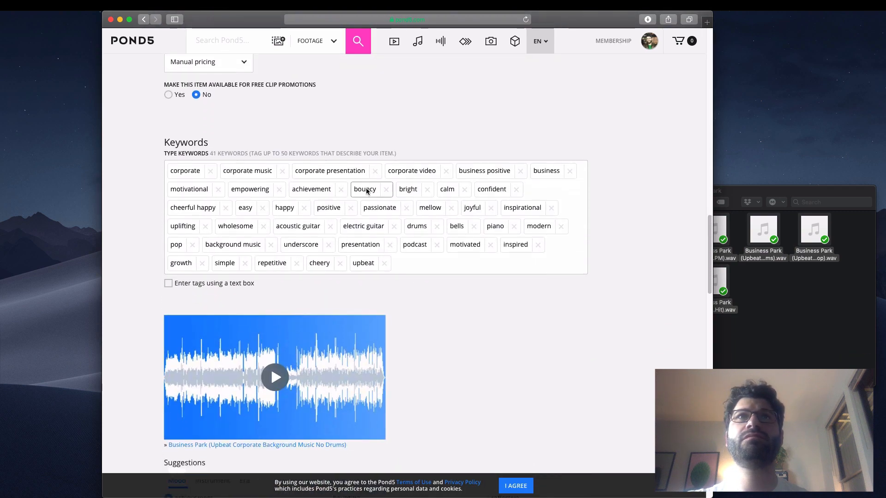
pyautogui.click(436, 226)
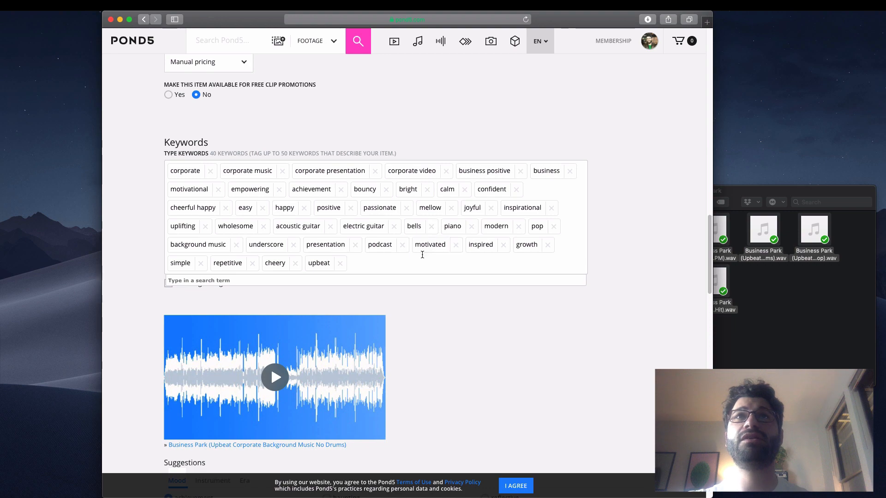
pyautogui.write('no drums')
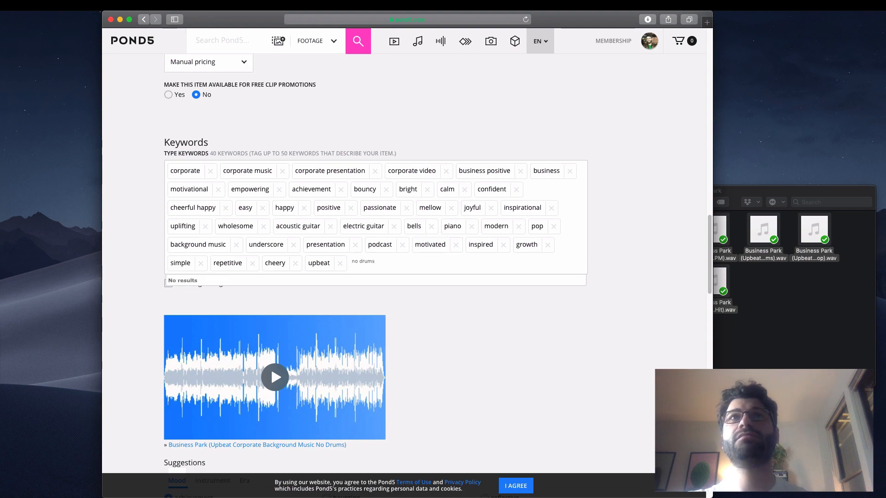
pyautogui.press('Return')
# - Set the after-save option to Go to Next Item, and save and submit the No Drums version for review
pyautogui.scroll(-20, 287, 377)
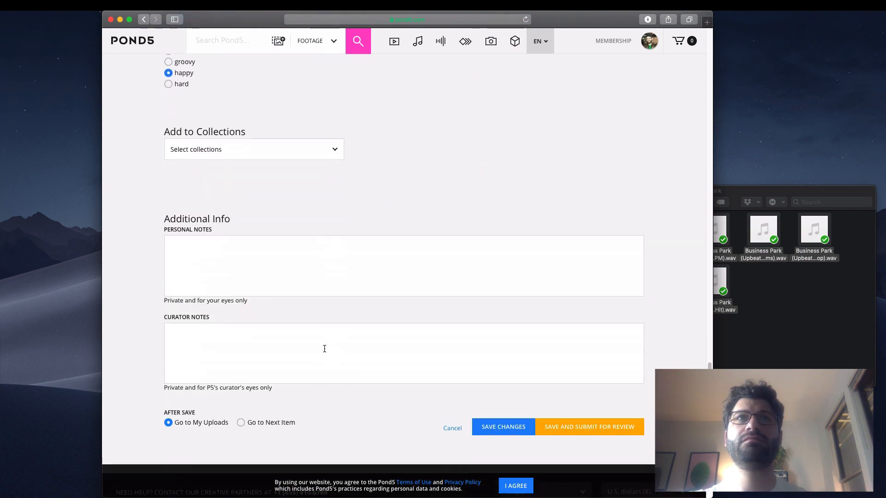
pyautogui.click(286, 382)
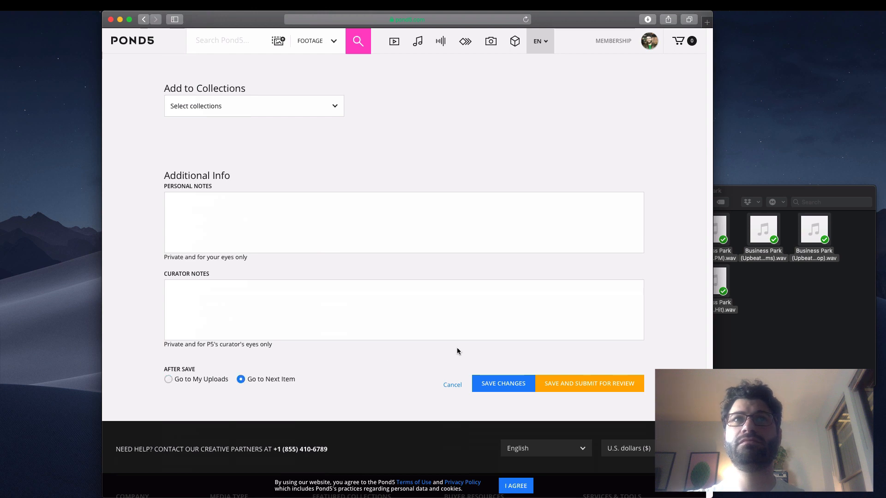
pyautogui.click(568, 383)
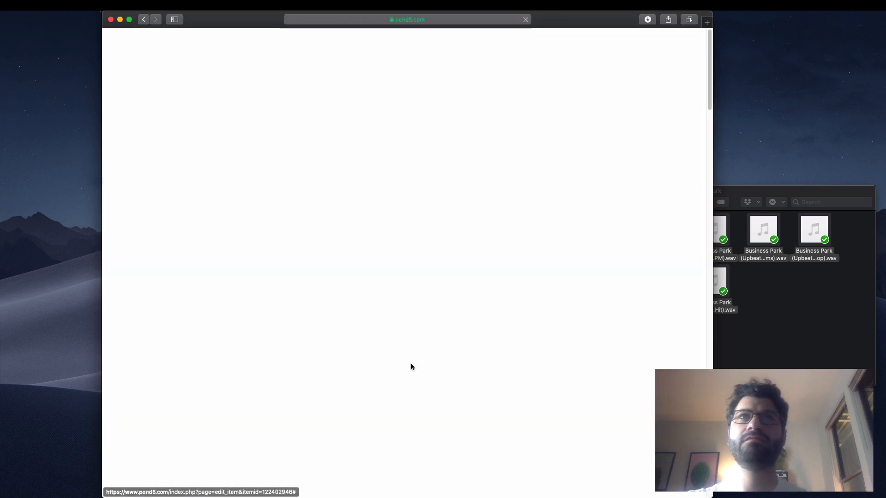
# - Add the keywords "stinger" and "ending" to the Stinger Hit version of Business Park
pyautogui.scroll(-10, 412, 367)
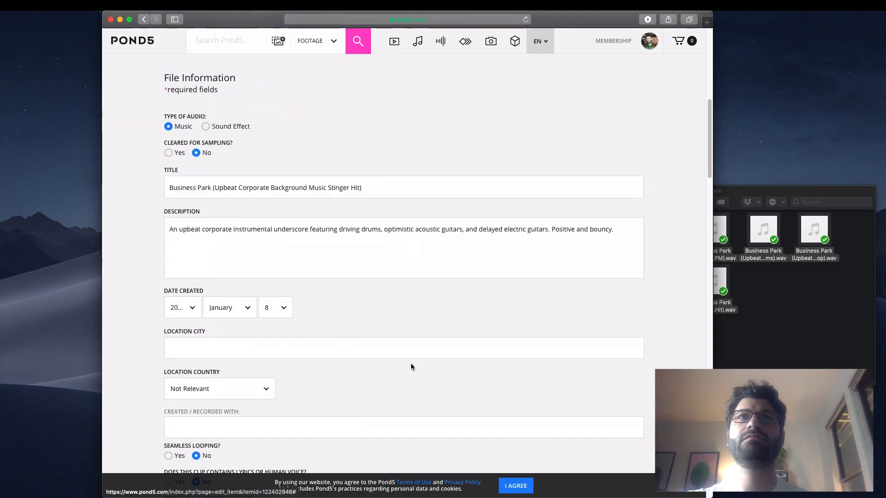
pyautogui.scroll(-15, 411, 367)
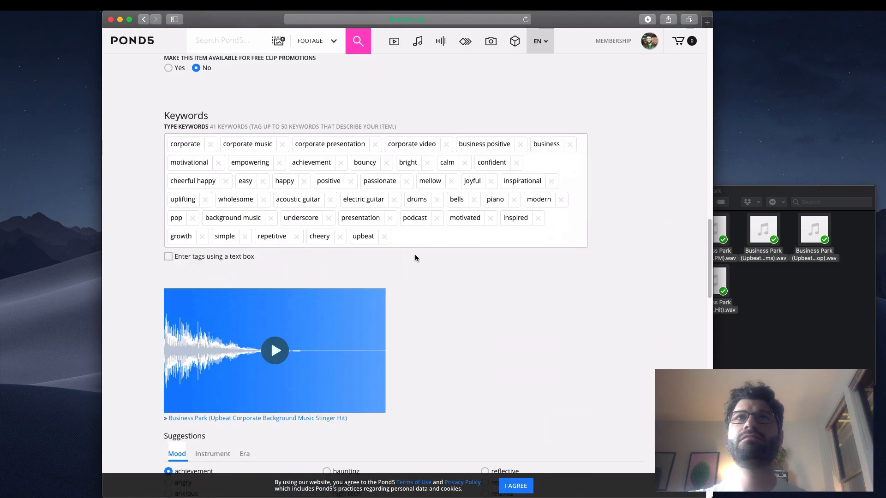
pyautogui.click(414, 238)
pyautogui.write('stinger')
pyautogui.press('Return')
pyautogui.write('en')
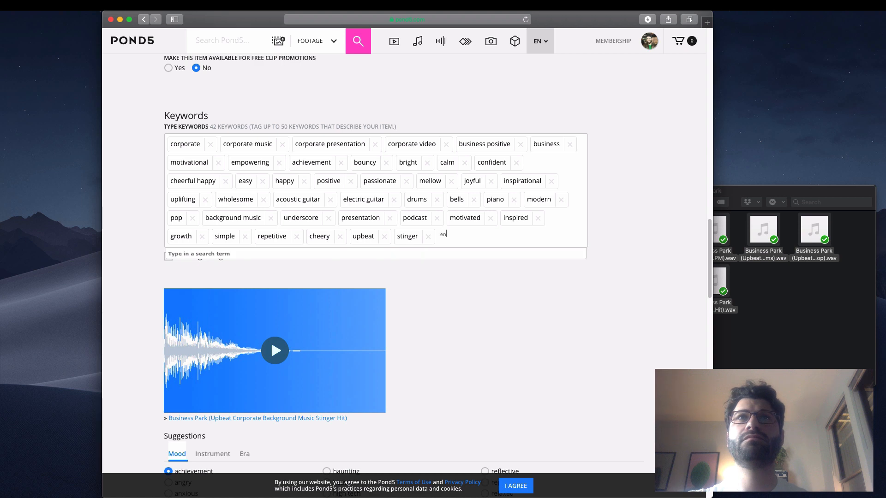
pyautogui.write('ding')
pyautogui.press('Return')
# - Add the keywords "ending hit" and "hit" to the Stinger Hit version
pyautogui.write('ending hit')
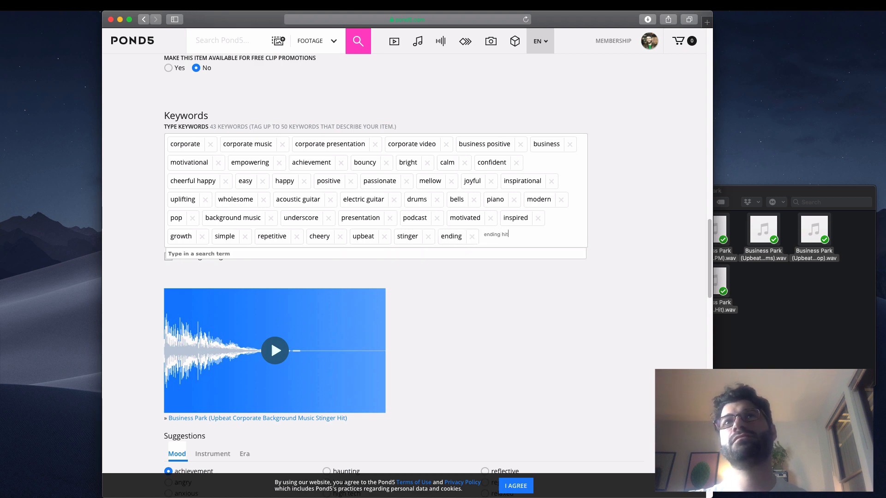
pyautogui.press('Return')
pyautogui.write('hit')
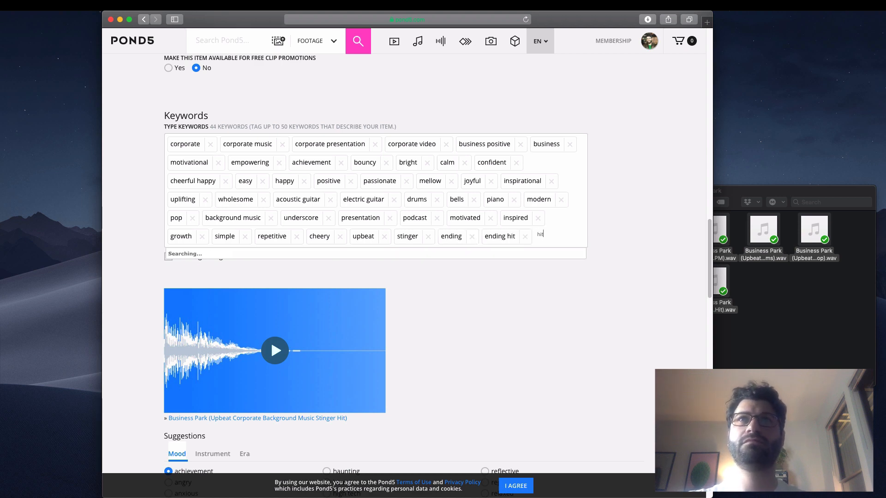
pyautogui.press('Return')
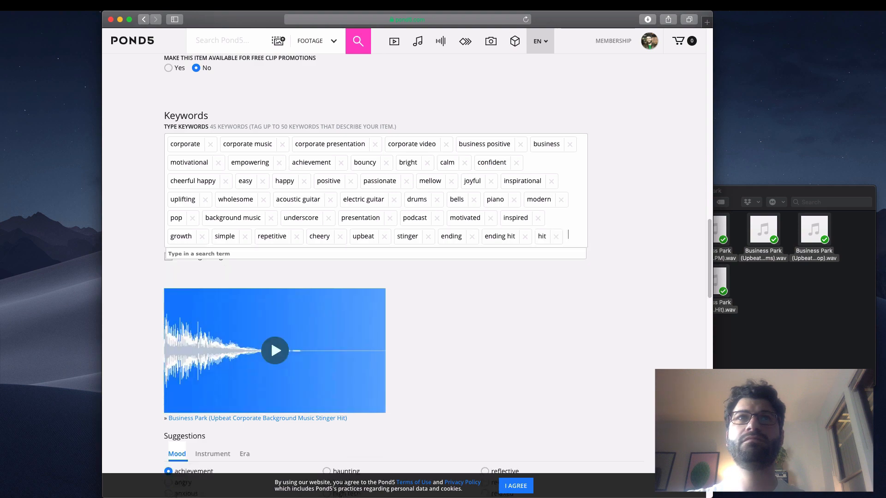
# - Set the after-save option to Go to Next Item, and save and submit the Stinger Hit version for review
pyautogui.scroll(-20, 258, 281)
pyautogui.click(277, 412)
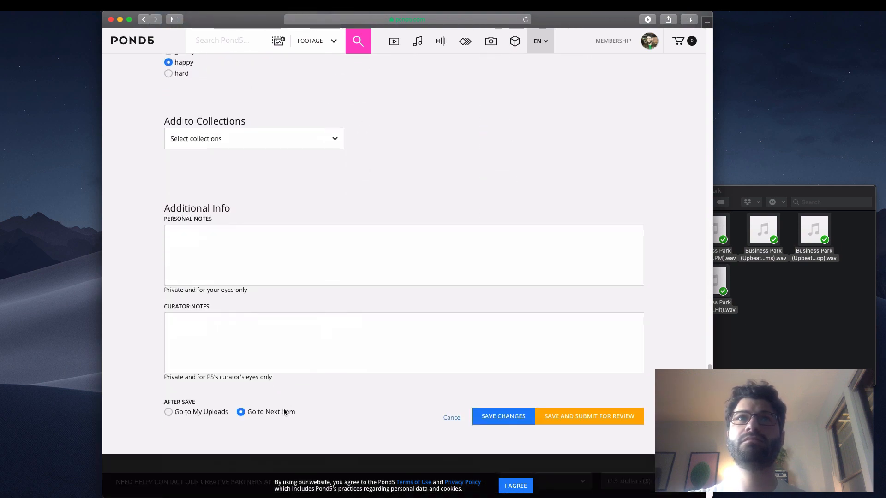
pyautogui.click(559, 421)
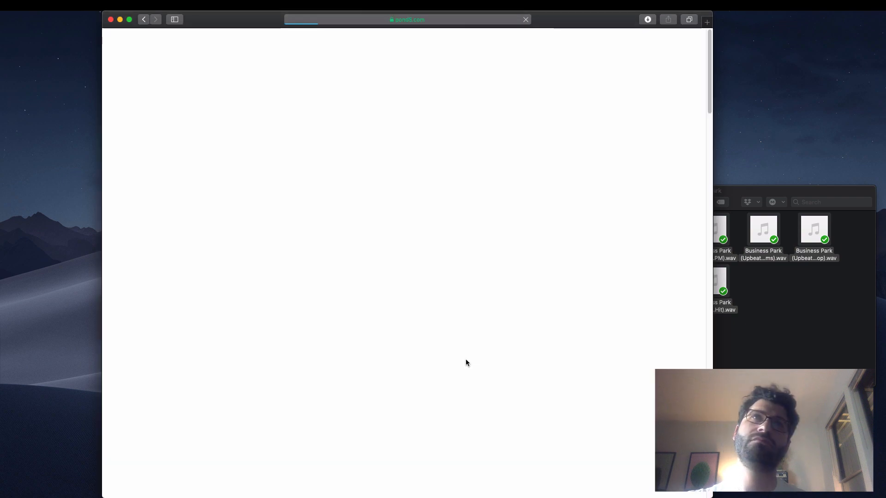
# - Remove the keywords "electric guitar" and "piano" from the No Lead version of Business Park and add "no lead"
pyautogui.scroll(-20, 466, 363)
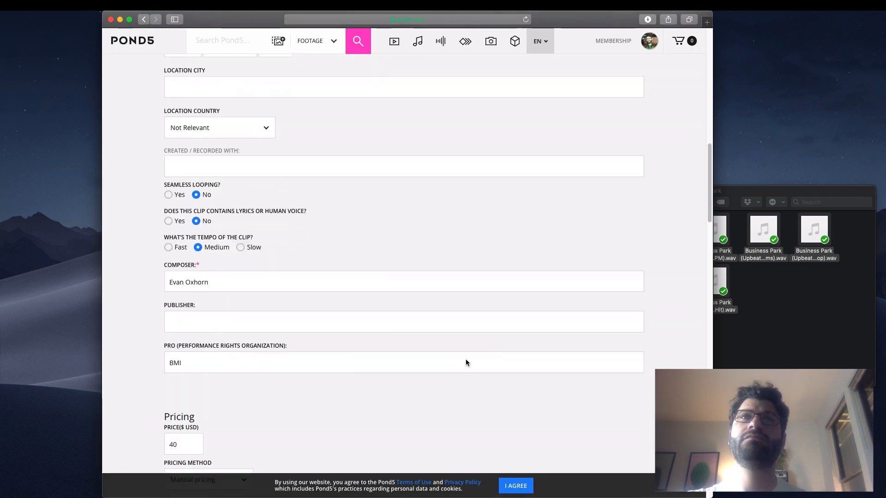
pyautogui.scroll(2, 466, 363)
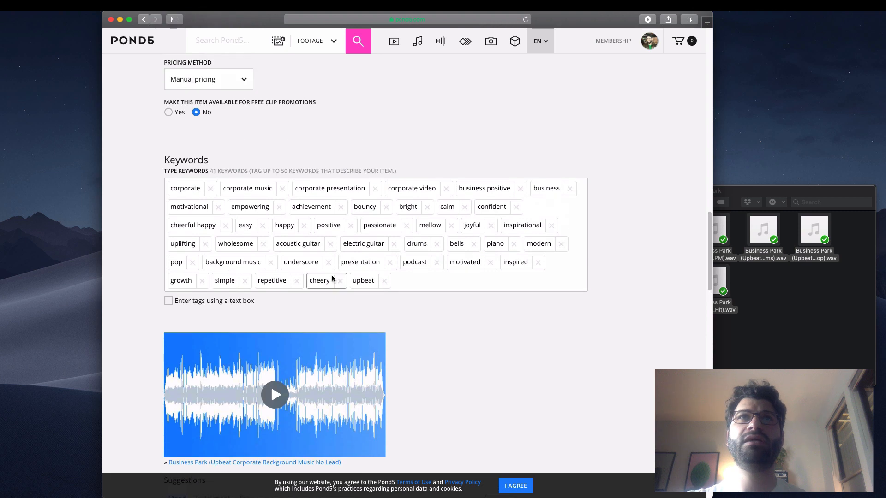
pyautogui.click(394, 244)
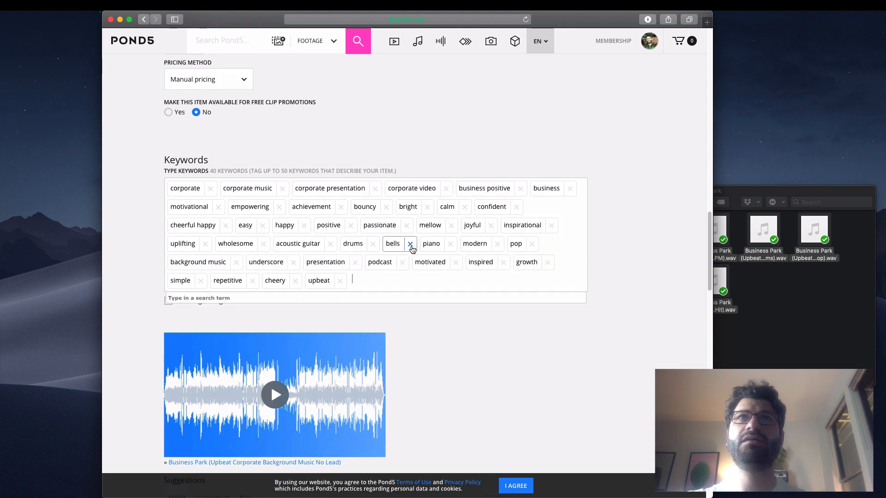
pyautogui.click(450, 244)
pyautogui.write('no')
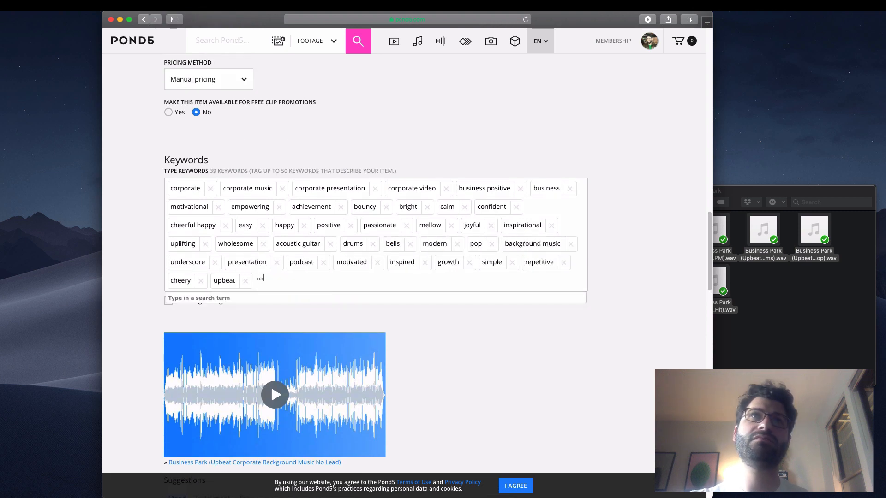
pyautogui.write(' lead')
pyautogui.press('Return')
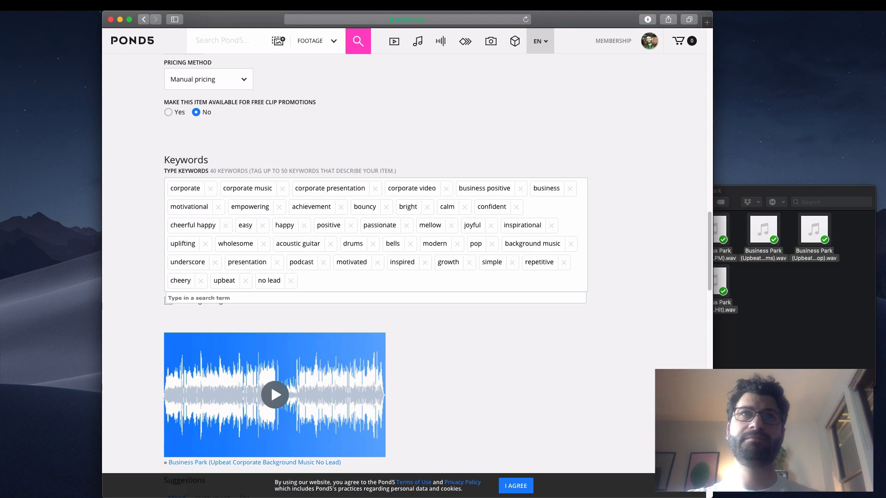
# - Set the after-save option to Go to Next Item, and save and submit the No Lead version for review
pyautogui.scroll(-4, 376, 277)
pyautogui.scroll(-15, 376, 276)
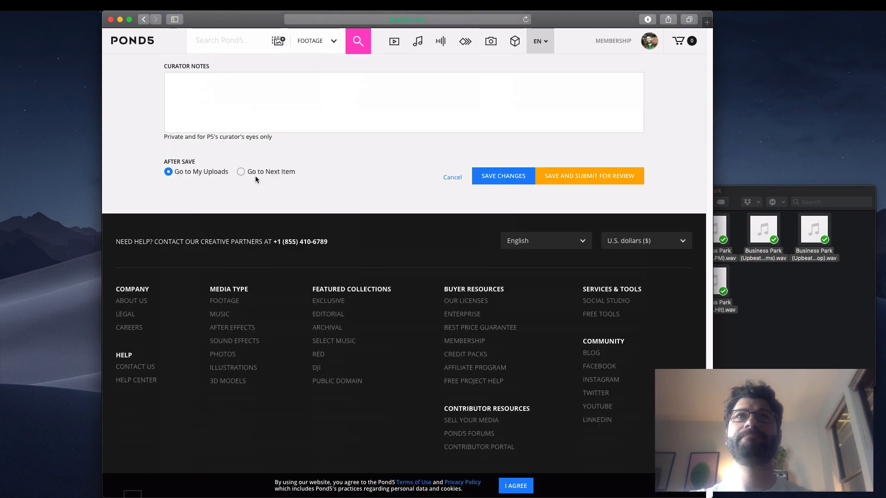
pyautogui.click(264, 172)
pyautogui.click(548, 178)
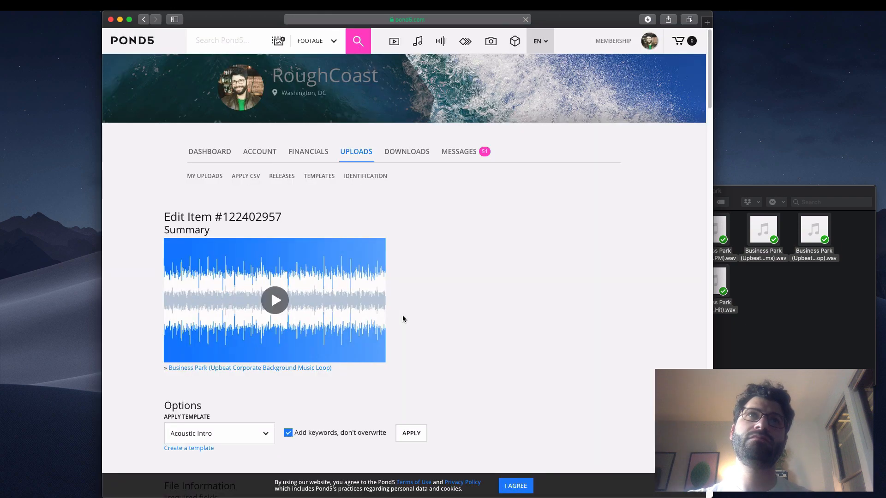
# - Set seamless looping to Yes for the Loop version of Business Park and add the keyword "loop"
pyautogui.scroll(-12, 403, 318)
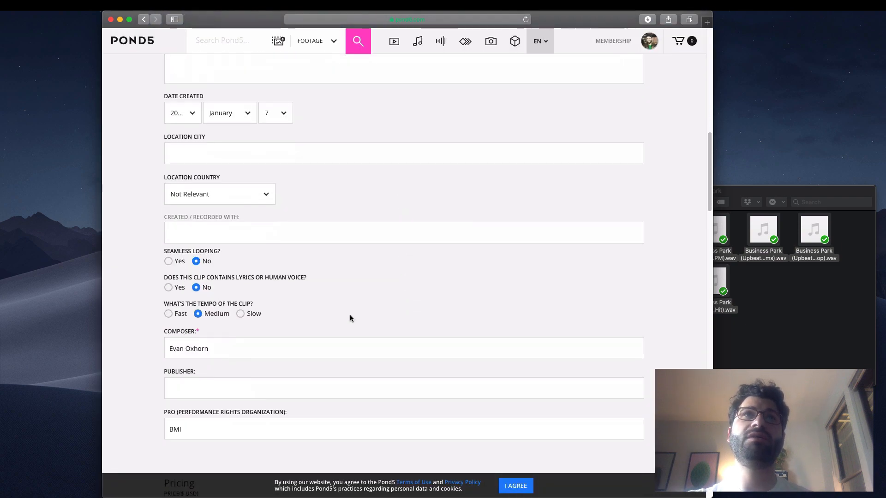
pyautogui.click(169, 261)
pyautogui.scroll(-10, 336, 266)
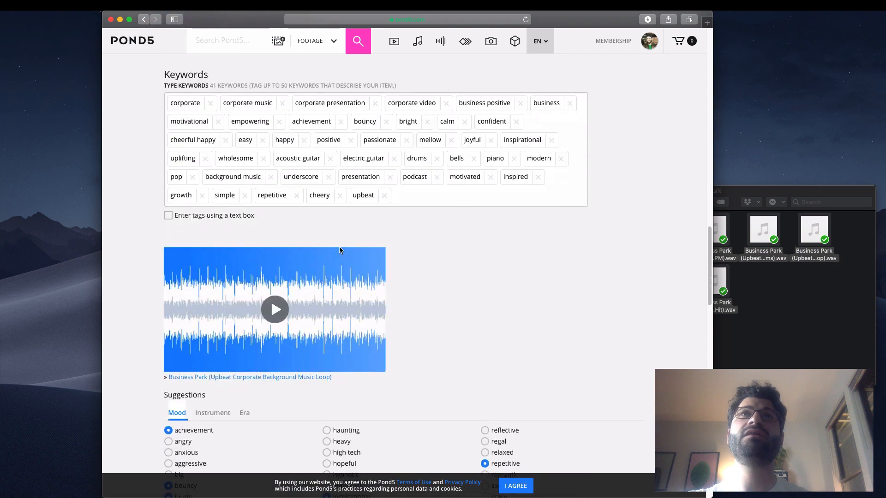
pyautogui.click(417, 198)
pyautogui.write('loop')
pyautogui.press('Return')
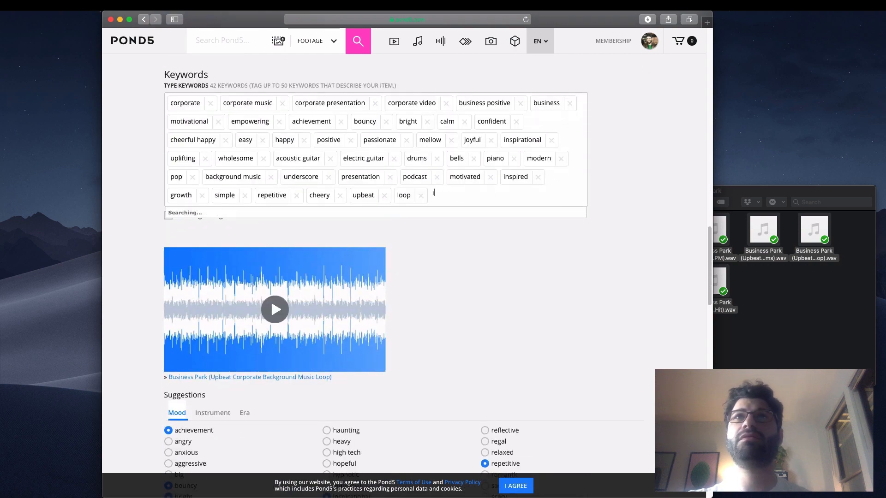
# - Add the keywords "loopable audio" and "looping" to the Loop version
pyautogui.write('loopable')
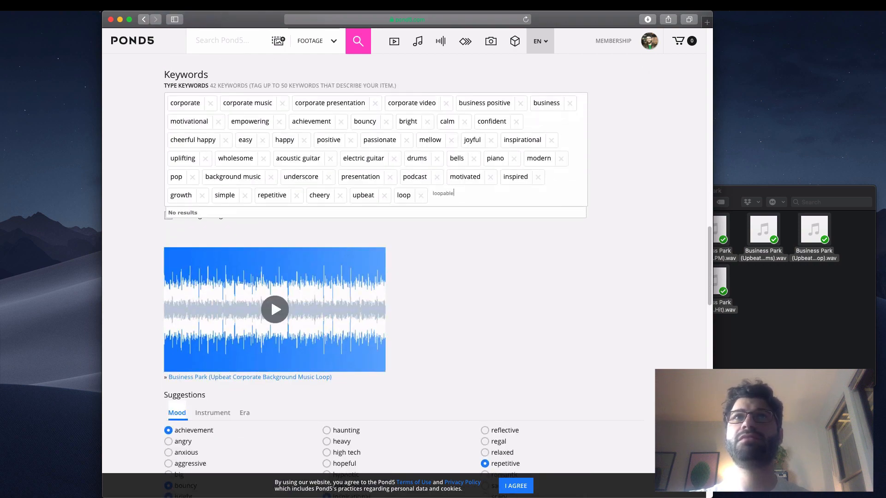
pyautogui.write(' audio')
pyautogui.press('Return')
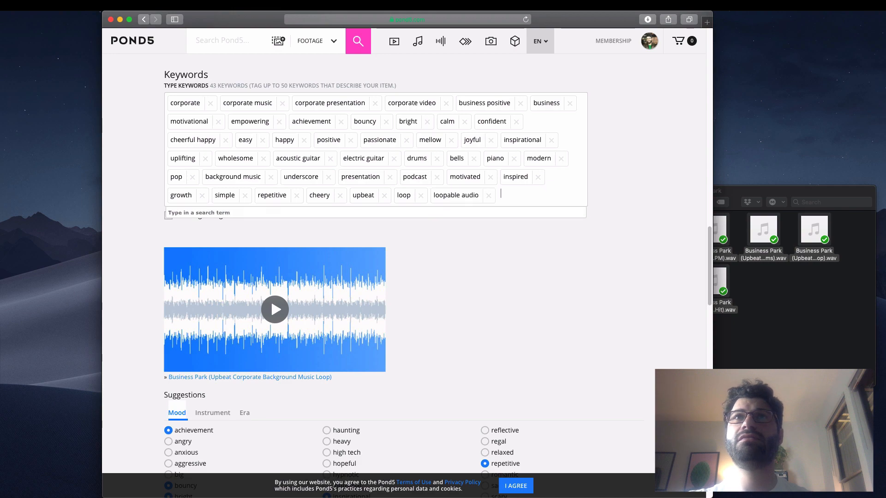
pyautogui.write('loop')
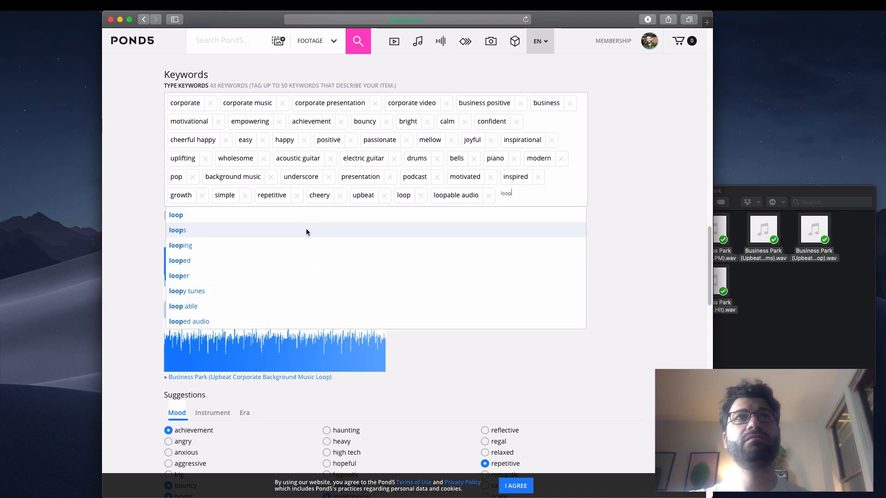
pyautogui.click(310, 244)
# - Set the after-save option to Go to Next Item, and save and submit the Loop version for review
pyautogui.scroll(-15, 414, 261)
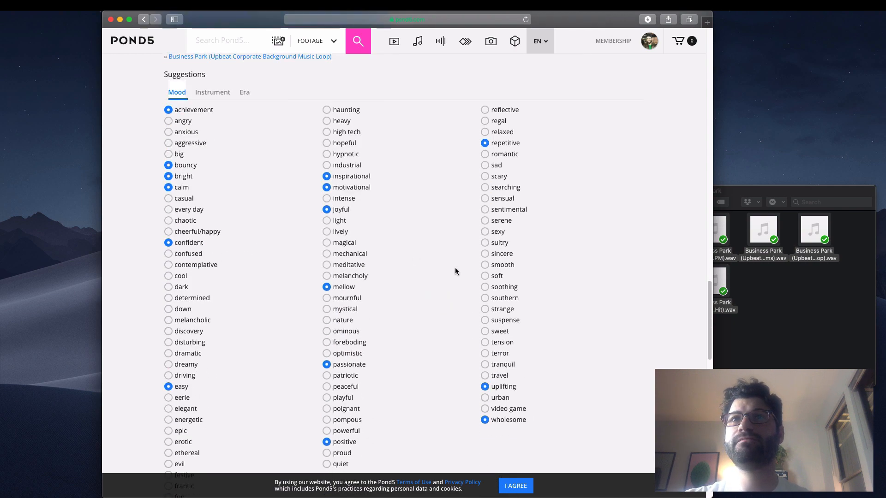
pyautogui.scroll(-2, 507, 350)
pyautogui.scroll(15, 558, 443)
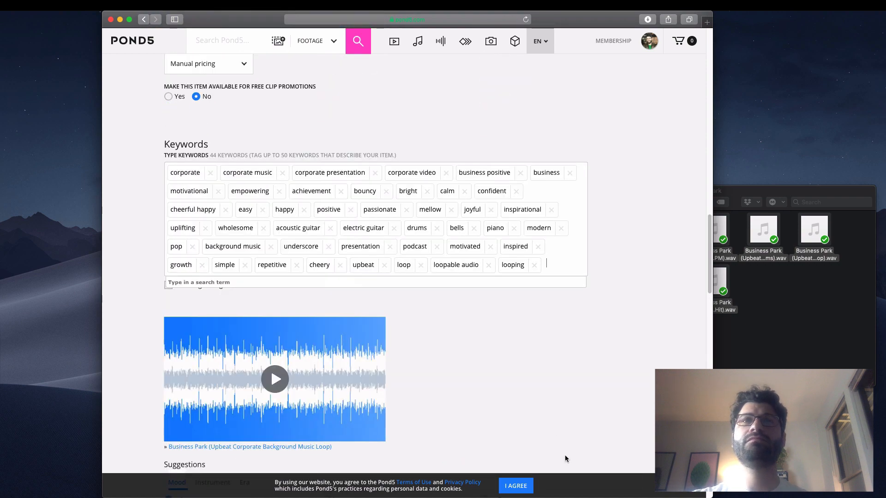
pyautogui.scroll(-20, 565, 455)
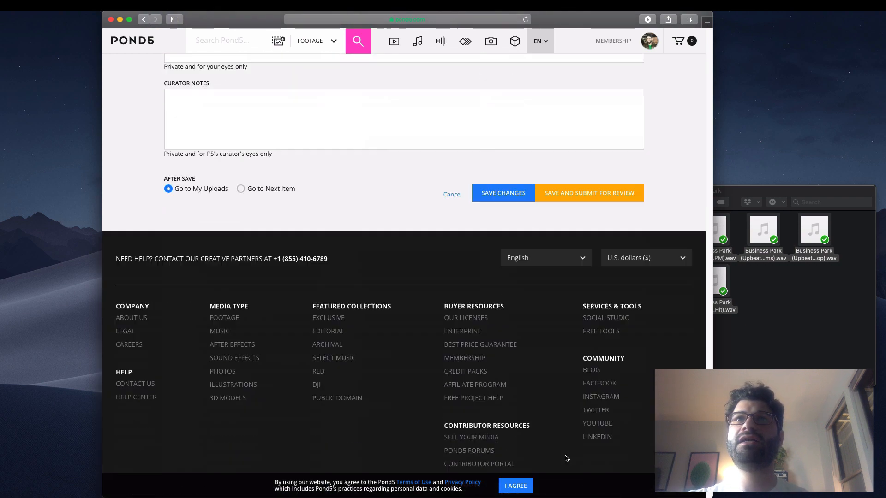
pyautogui.click(279, 170)
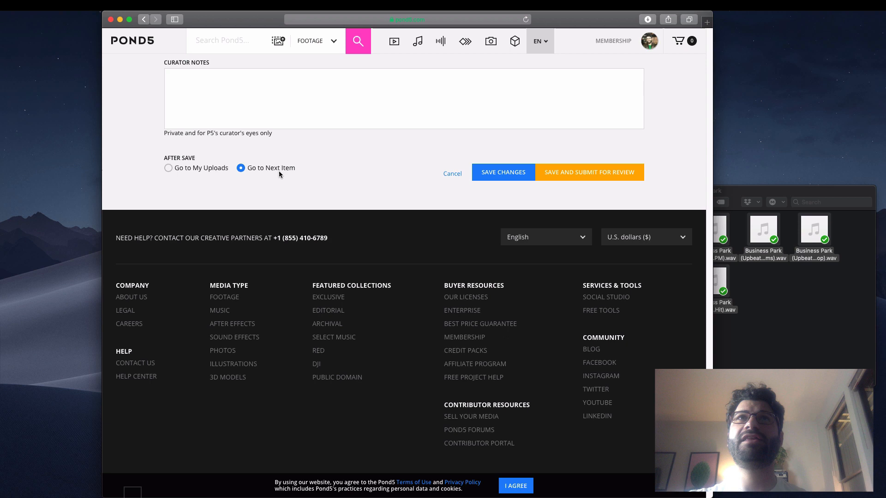
pyautogui.click(581, 175)
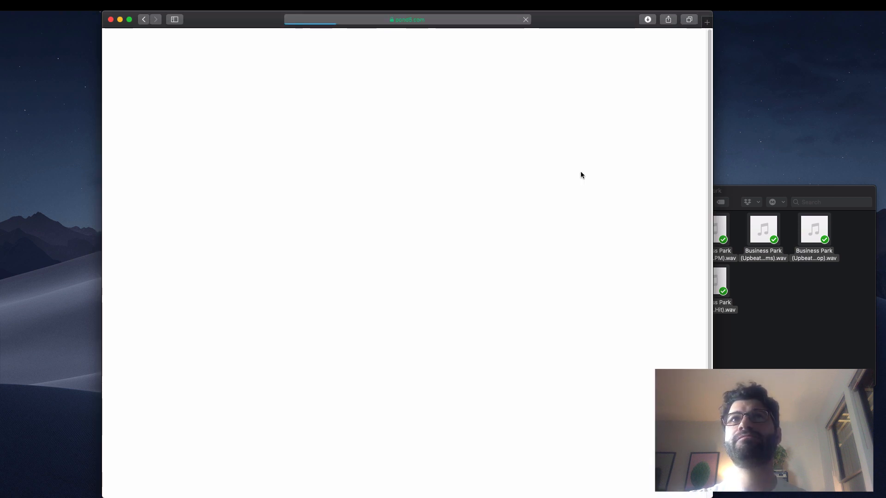